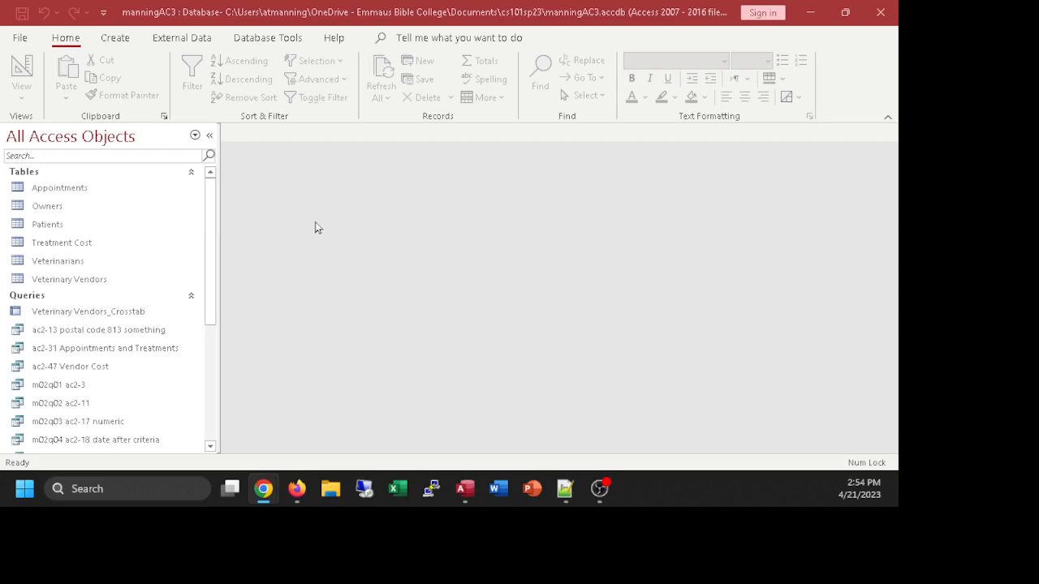
pyautogui.click(264, 38)
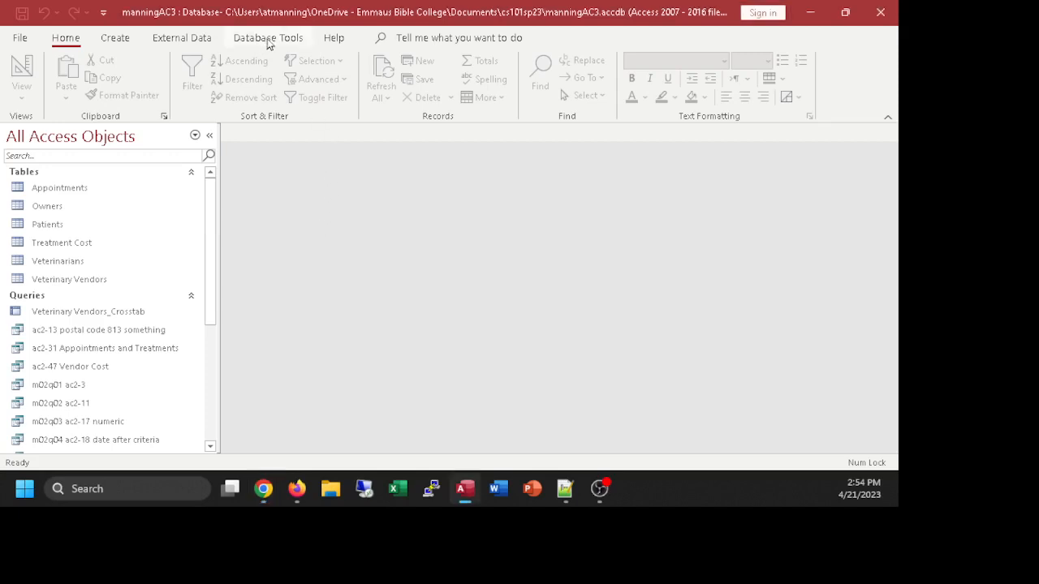
pyautogui.click(268, 40)
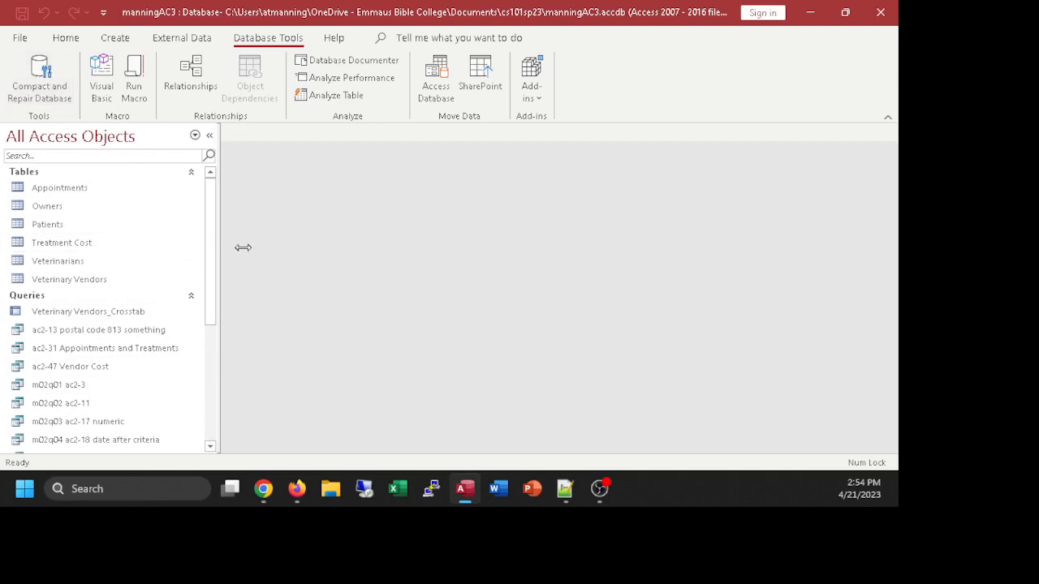
pyautogui.moveTo(219, 243)
pyautogui.mouseDown()
pyautogui.moveTo(202, 239)
pyautogui.moveTo(217, 248)
pyautogui.mouseUp()
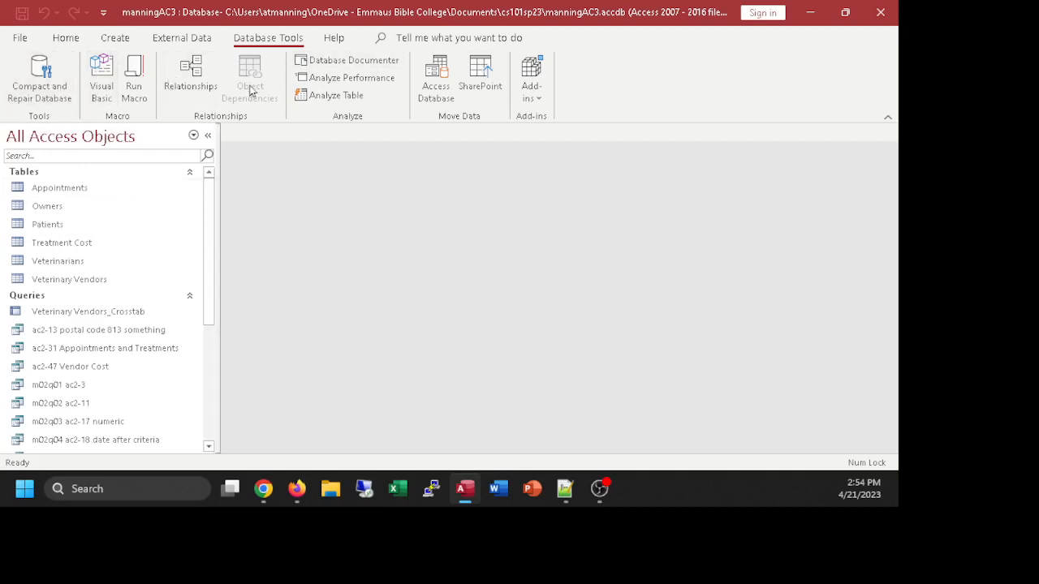
pyautogui.click(74, 44)
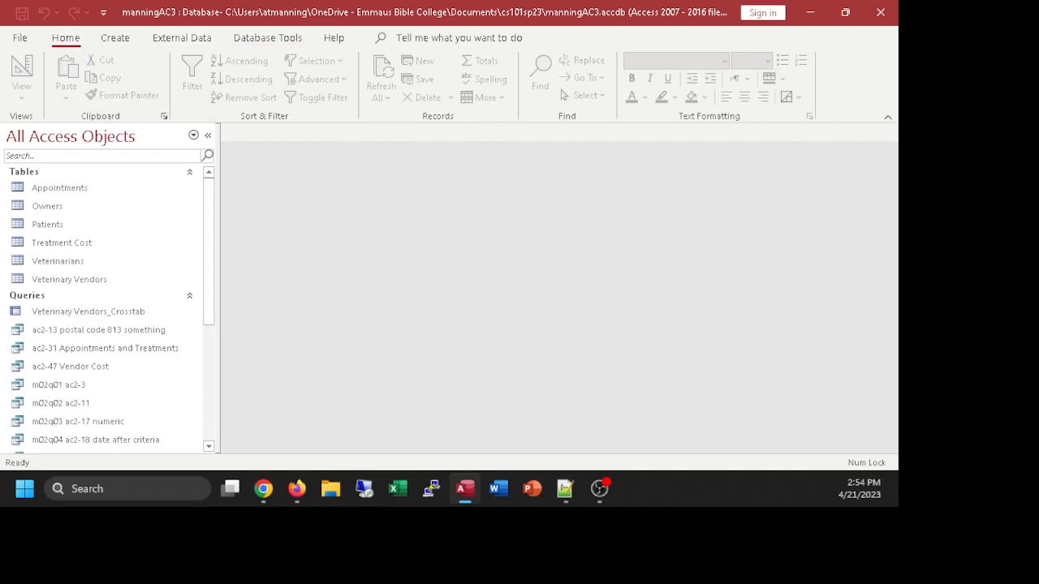
pyautogui.hotkey('alt', 'Tab')
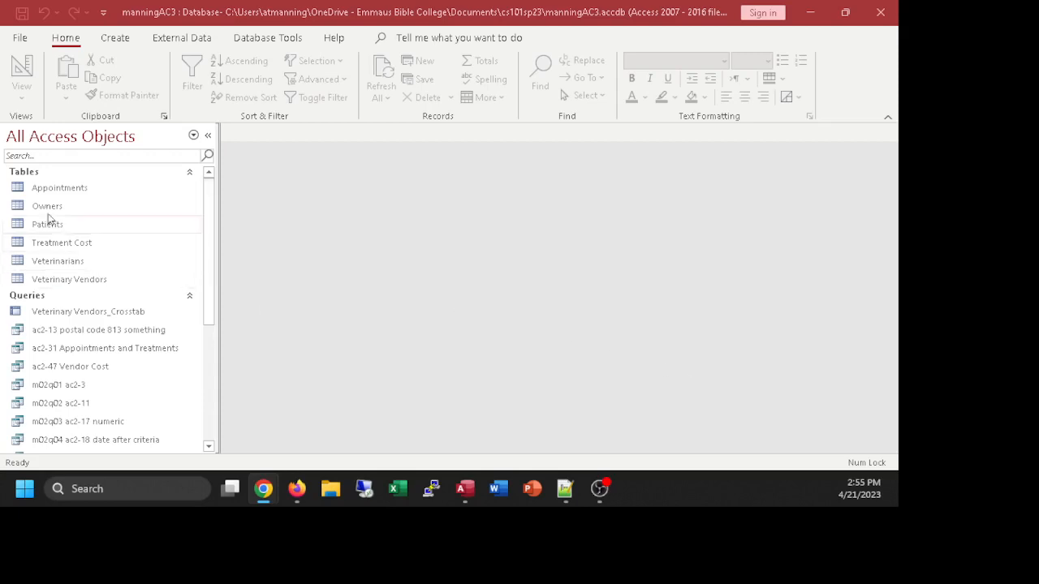
# Step: Open the Appointments, Owners and Patients tables one after another to review their records, closing each one after viewing
pyautogui.doubleClick(60, 191)
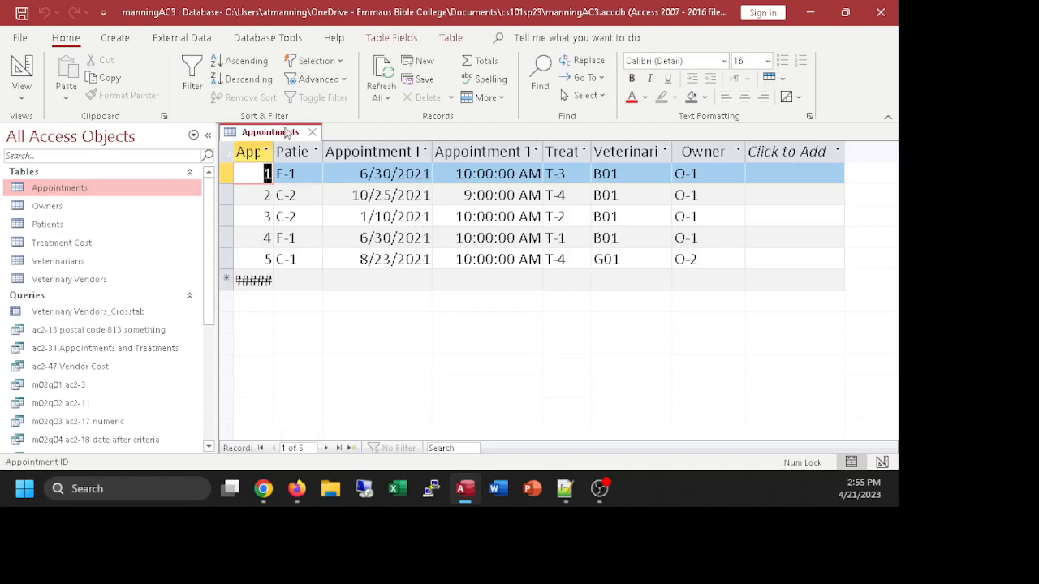
pyautogui.click(312, 133)
pyautogui.doubleClick(39, 206)
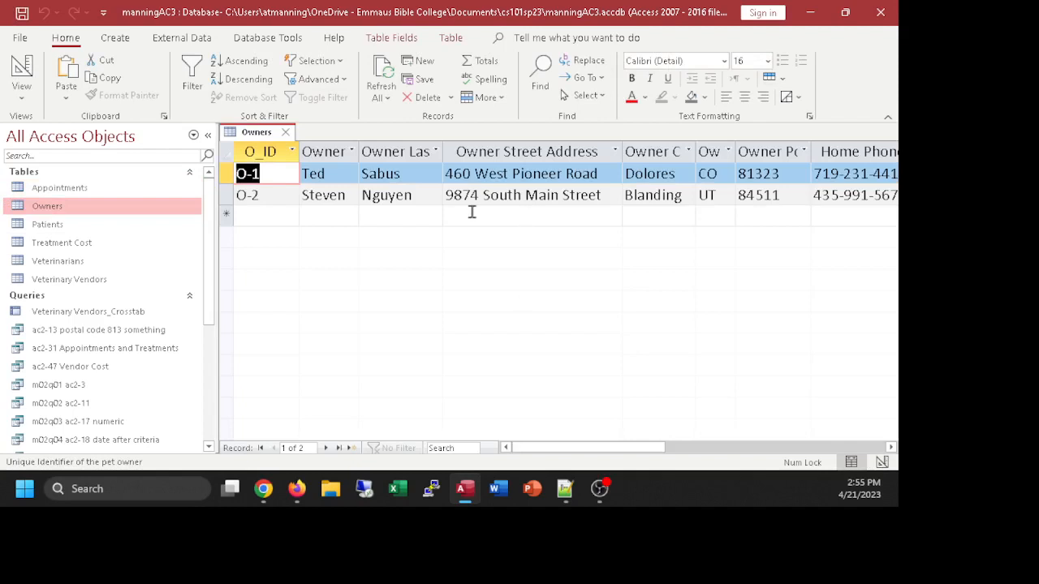
pyautogui.click(285, 132)
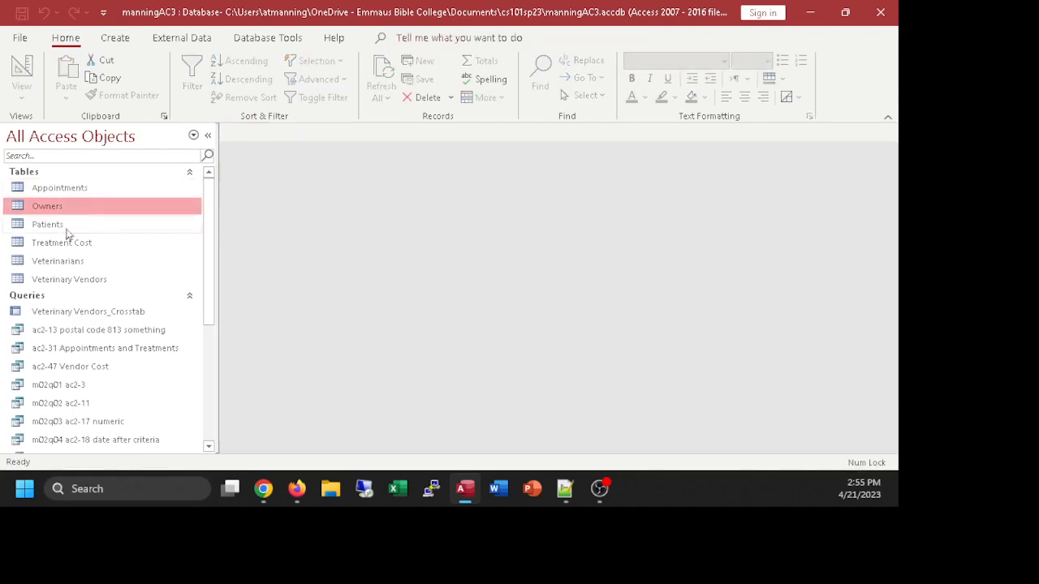
pyautogui.doubleClick(57, 225)
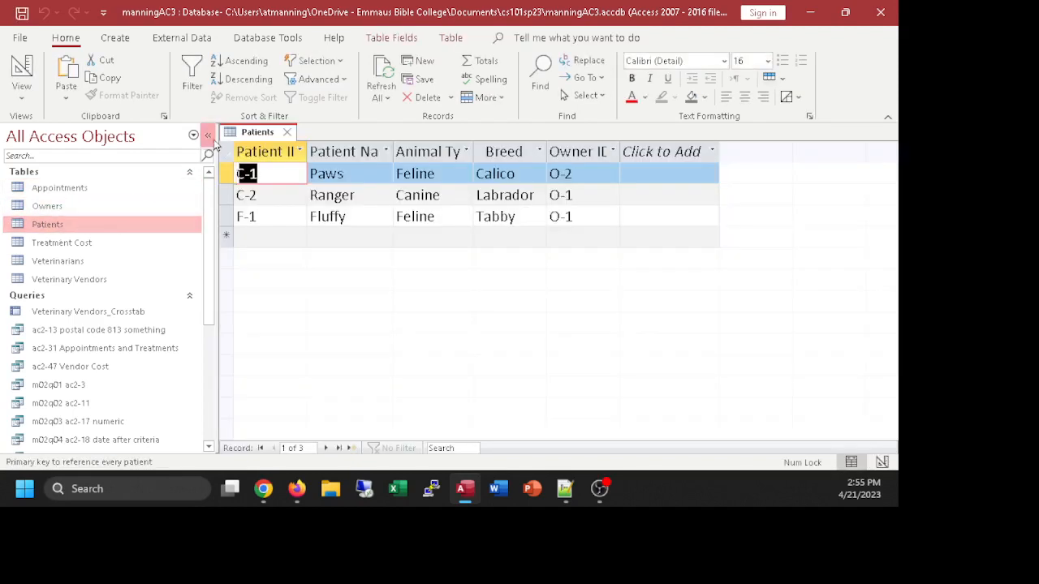
pyautogui.click(286, 133)
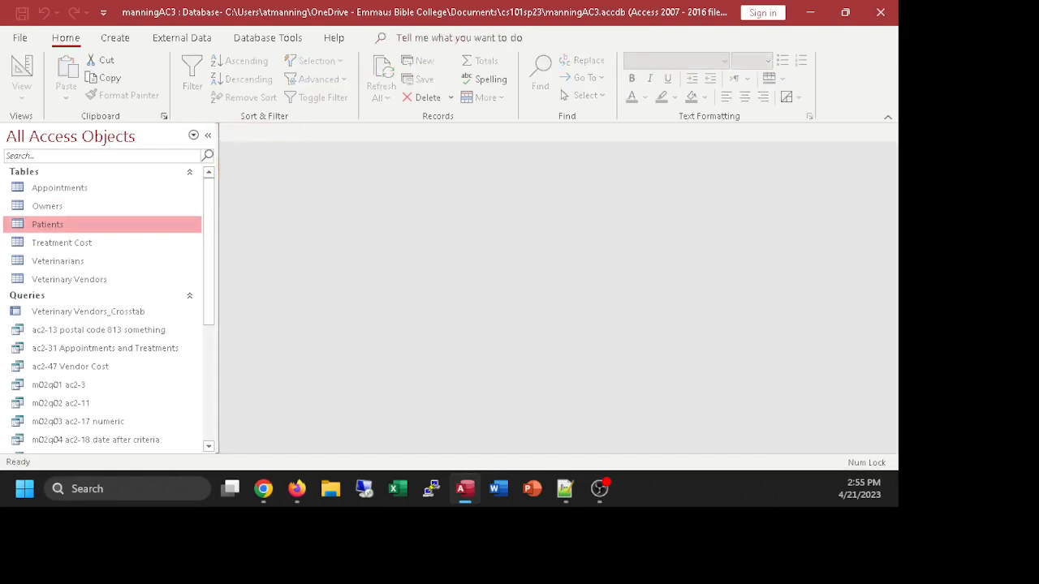
pyautogui.hotkey('alt', 'Tab')
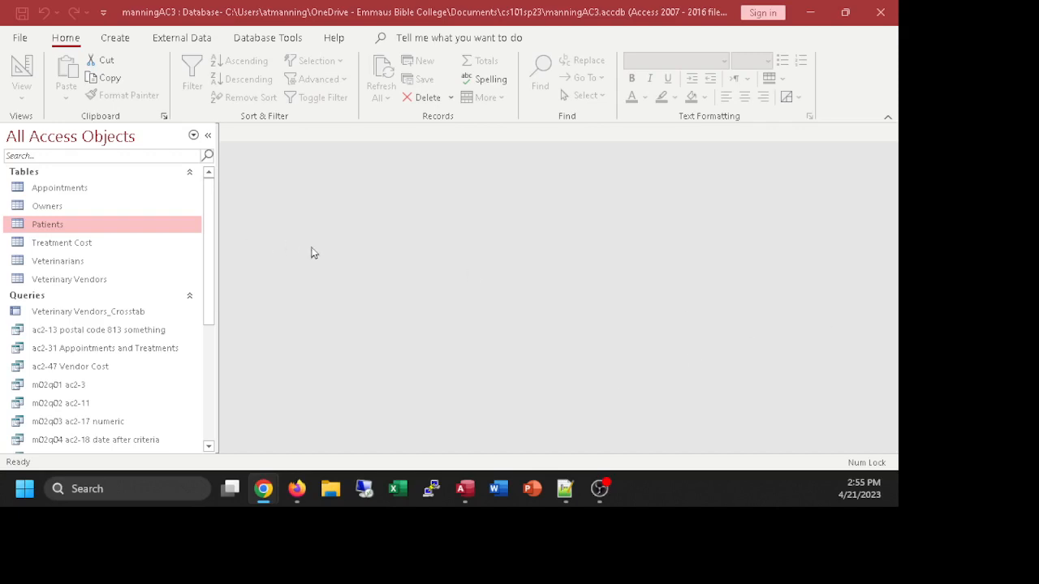
# Step: Create a split form based on the Veterinary Vendors table
pyautogui.scroll(-1, 313, 250)
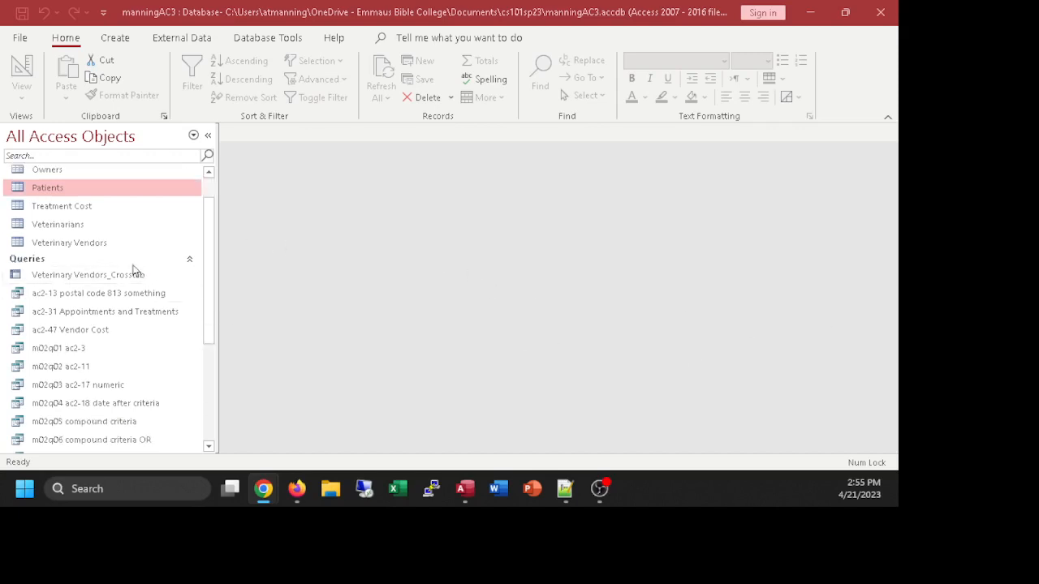
pyautogui.click(74, 242)
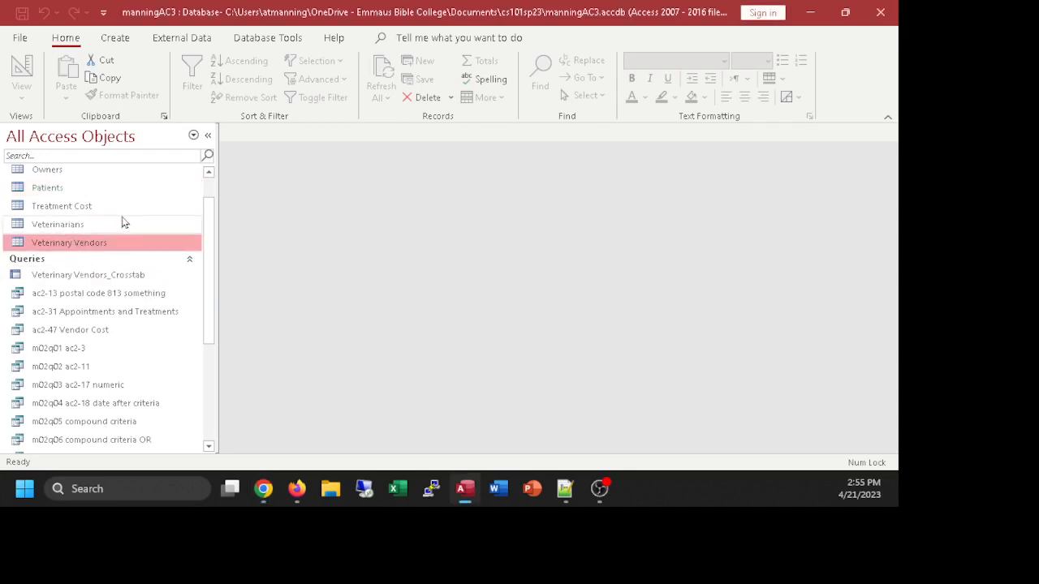
pyautogui.click(115, 38)
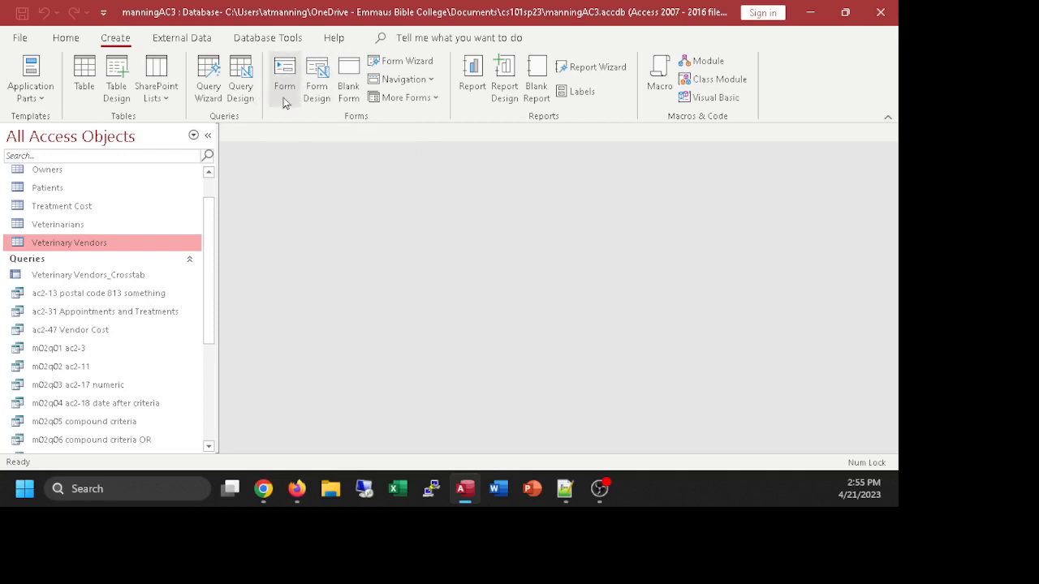
pyautogui.click(399, 104)
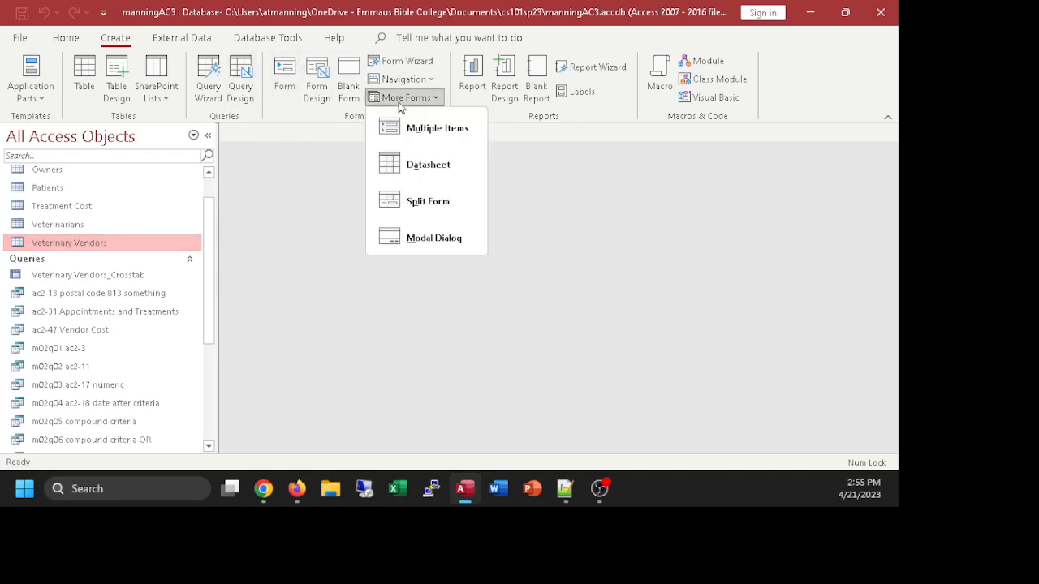
pyautogui.click(427, 203)
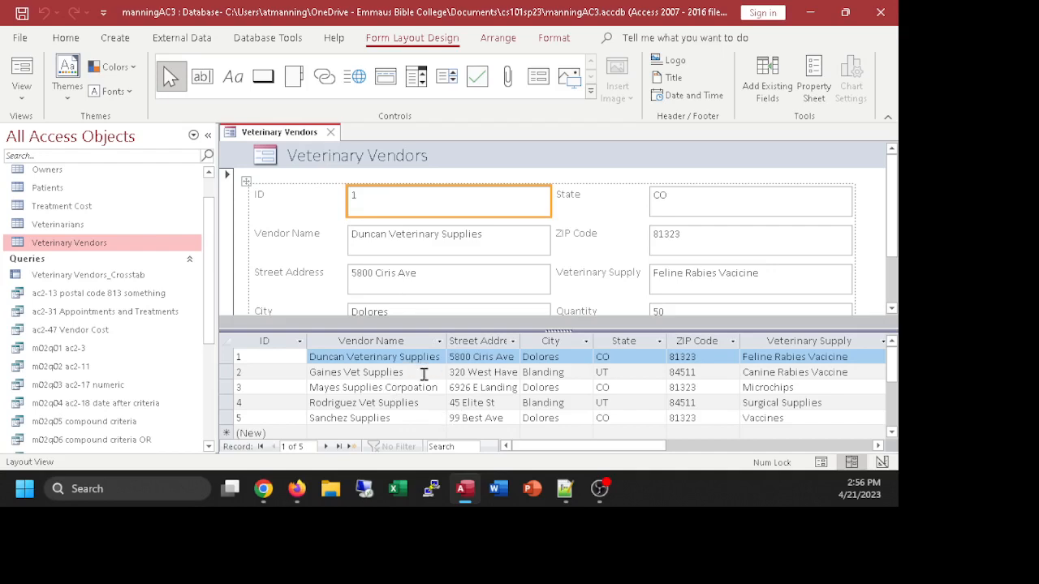
# Step: Examine how the form section follows the datasheet by selecting vendor rows and moving between the first and last records
pyautogui.click(405, 372)
pyautogui.click(418, 390)
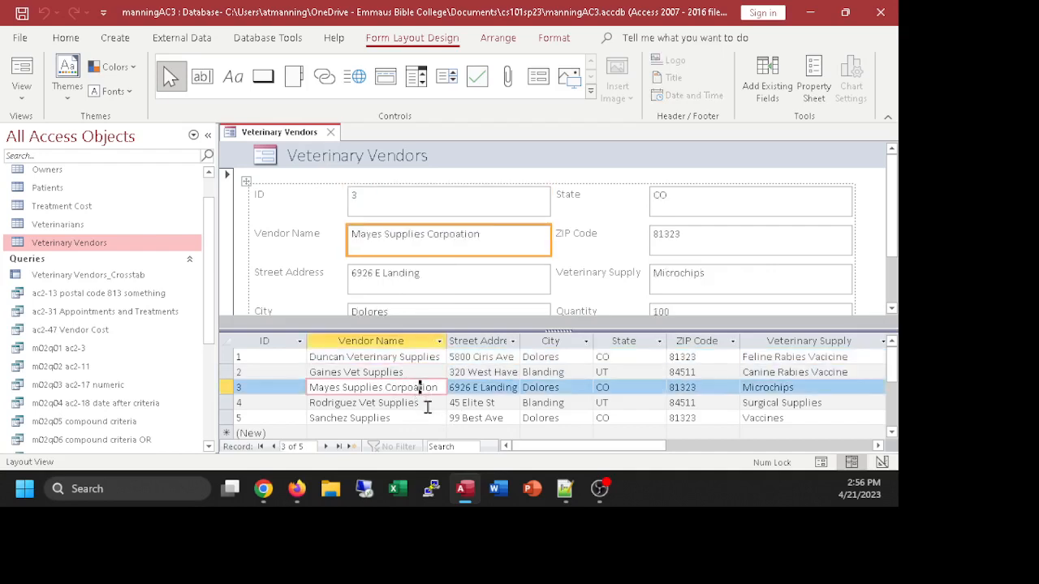
pyautogui.click(419, 402)
pyautogui.click(431, 200)
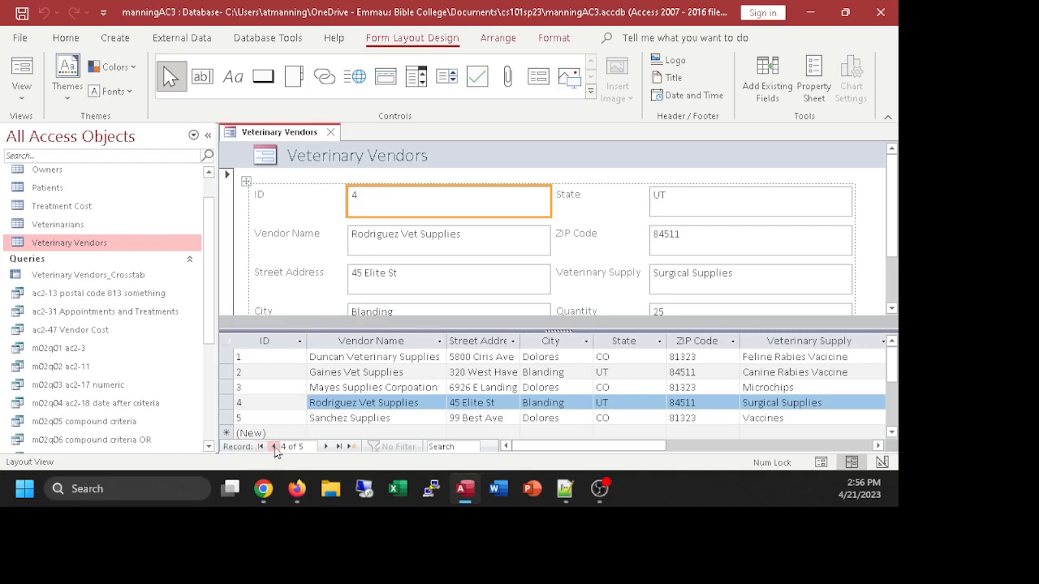
pyautogui.click(275, 447)
pyautogui.click(274, 447)
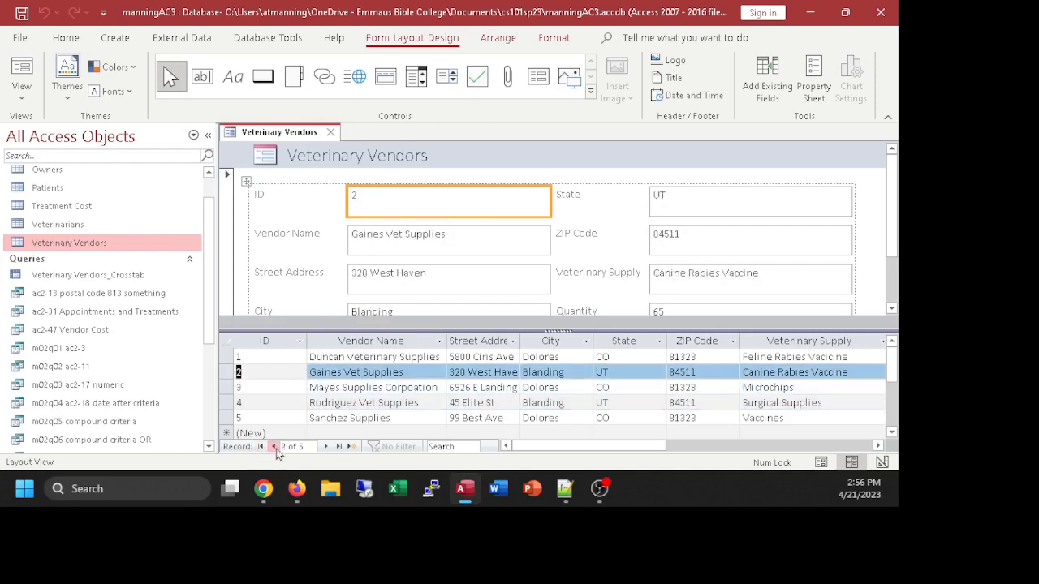
pyautogui.click(275, 447)
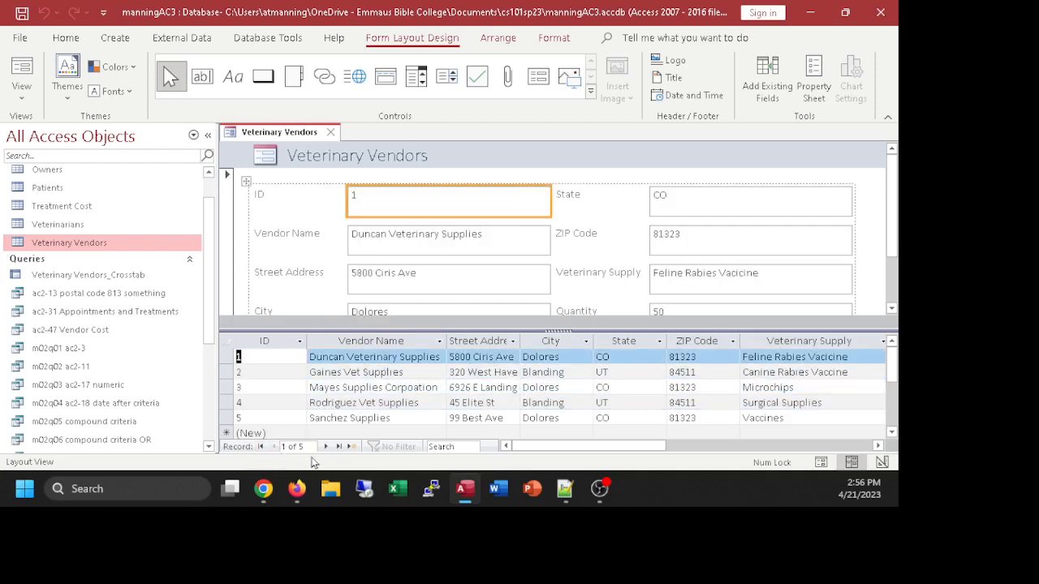
pyautogui.click(324, 447)
pyautogui.click(325, 447)
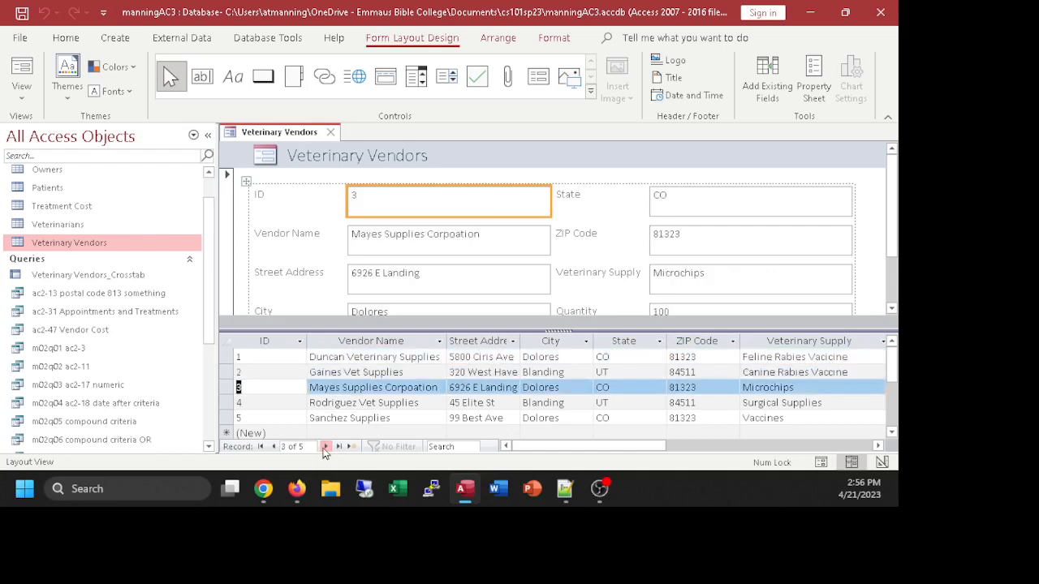
pyautogui.click(325, 447)
pyautogui.click(324, 447)
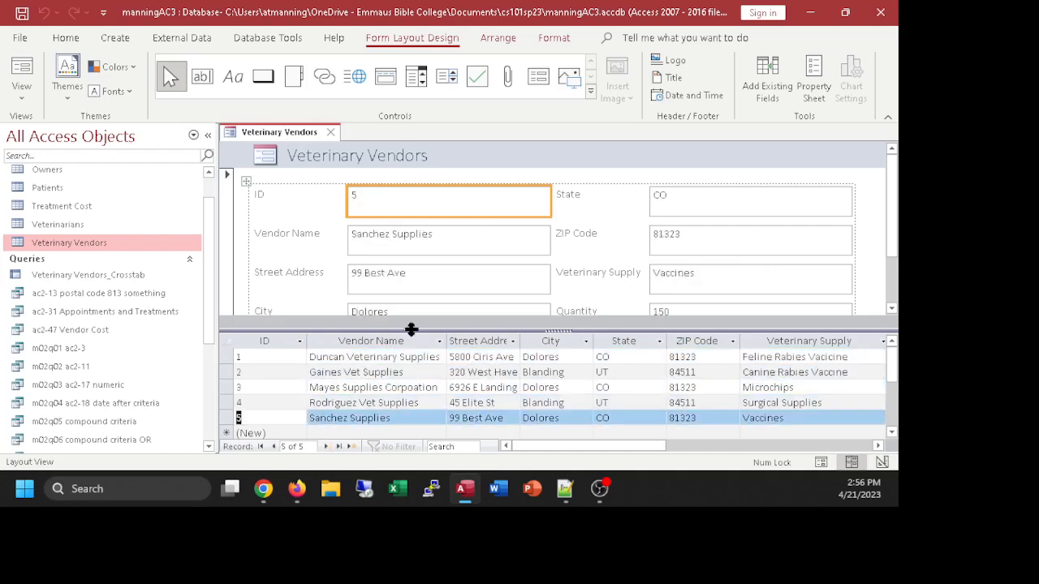
# Step: Collapse the ribbon and enlarge the form section of the split form to show all the vendor fields down to Cost
pyautogui.doubleClick(420, 39)
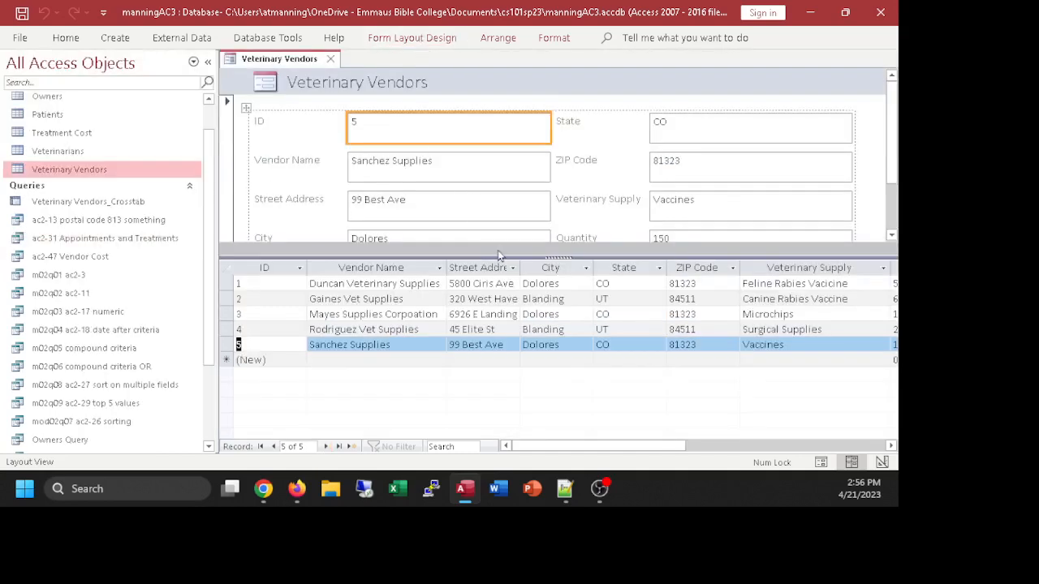
pyautogui.moveTo(498, 260); pyautogui.dragTo(513, 332)
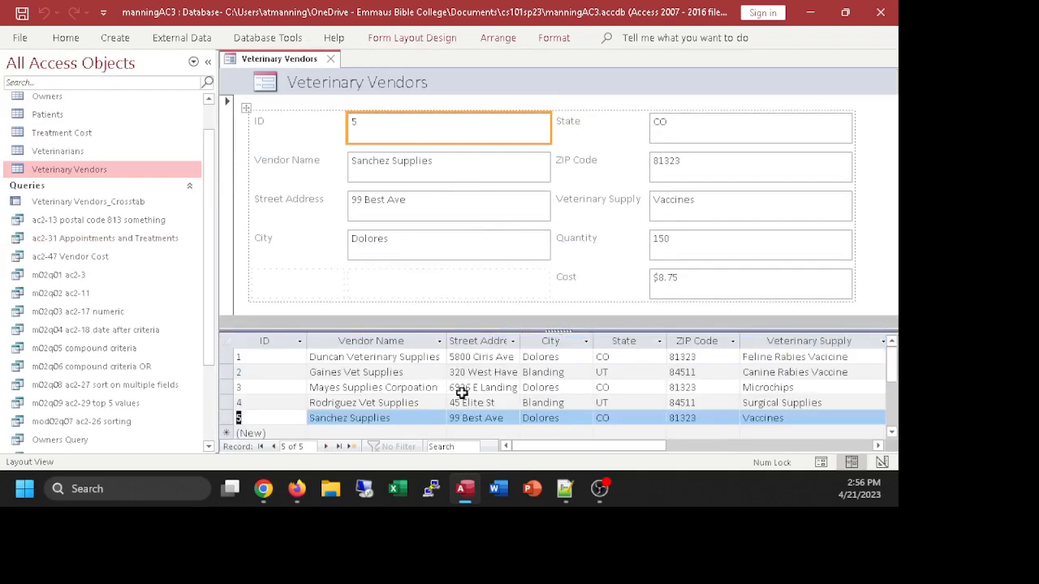
# Step: Go to the blank new record and back through the vendors to the first one, comparing its Vendor Name in datasheet and form
pyautogui.click(325, 447)
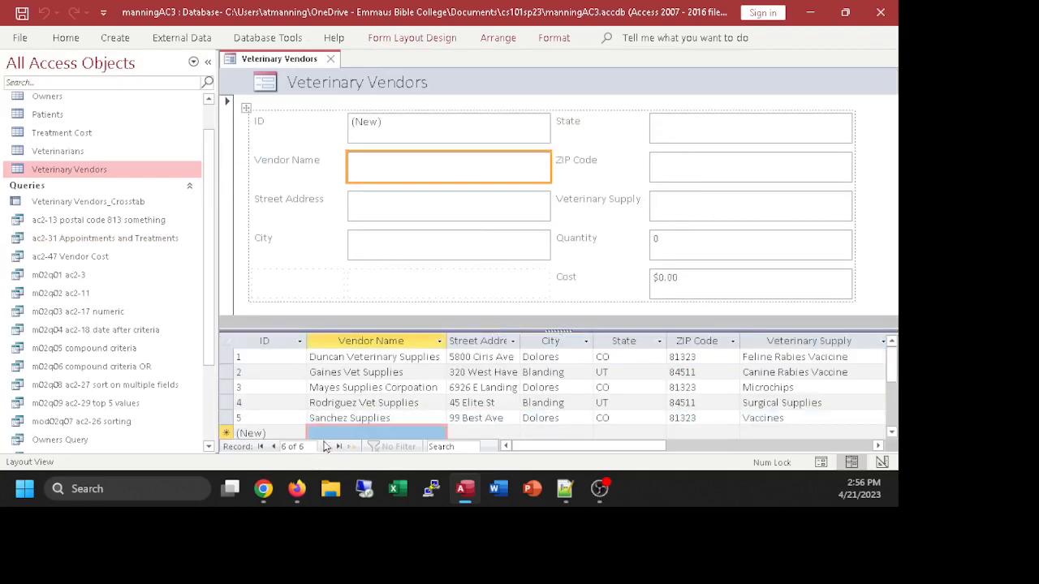
pyautogui.click(274, 447)
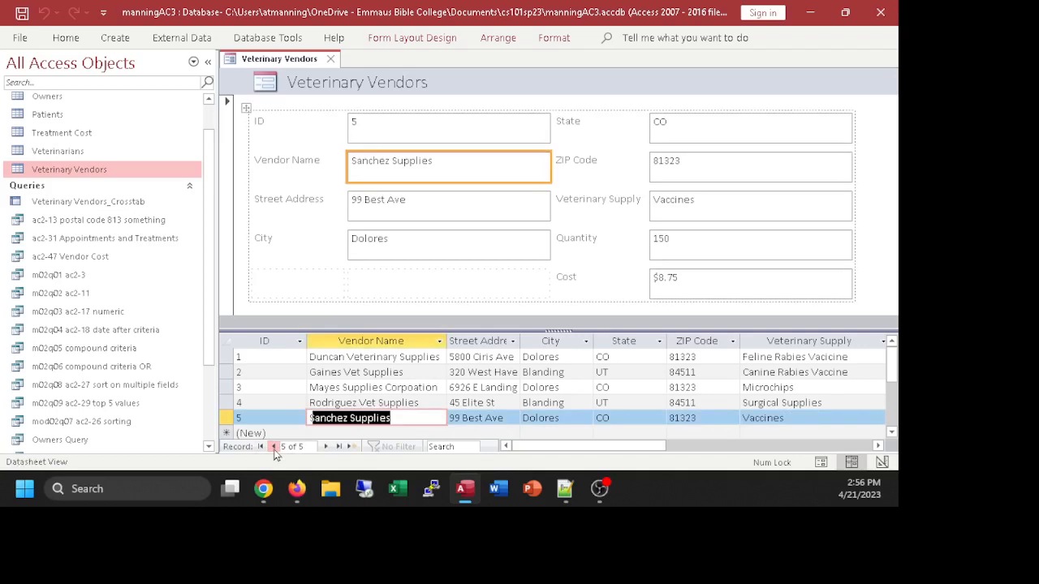
pyautogui.click(273, 447)
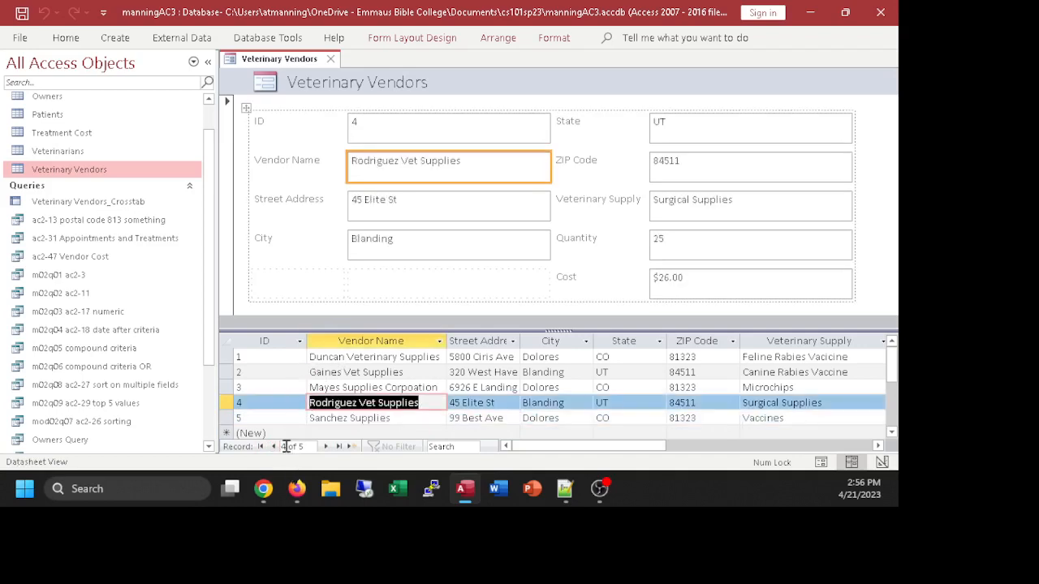
pyautogui.click(273, 447)
pyautogui.click(274, 447)
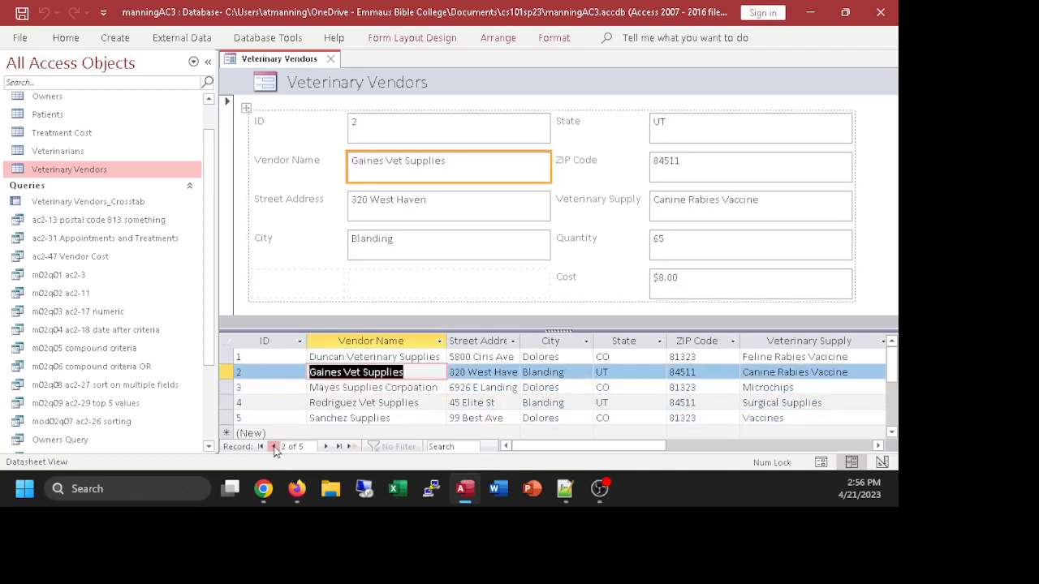
pyautogui.click(274, 447)
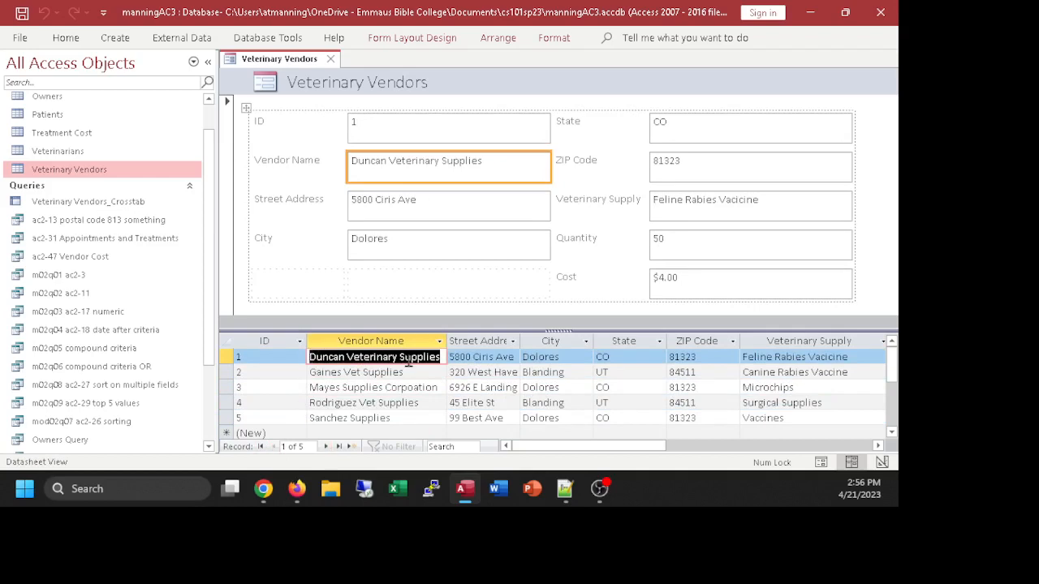
pyautogui.click(410, 357)
pyautogui.click(463, 170)
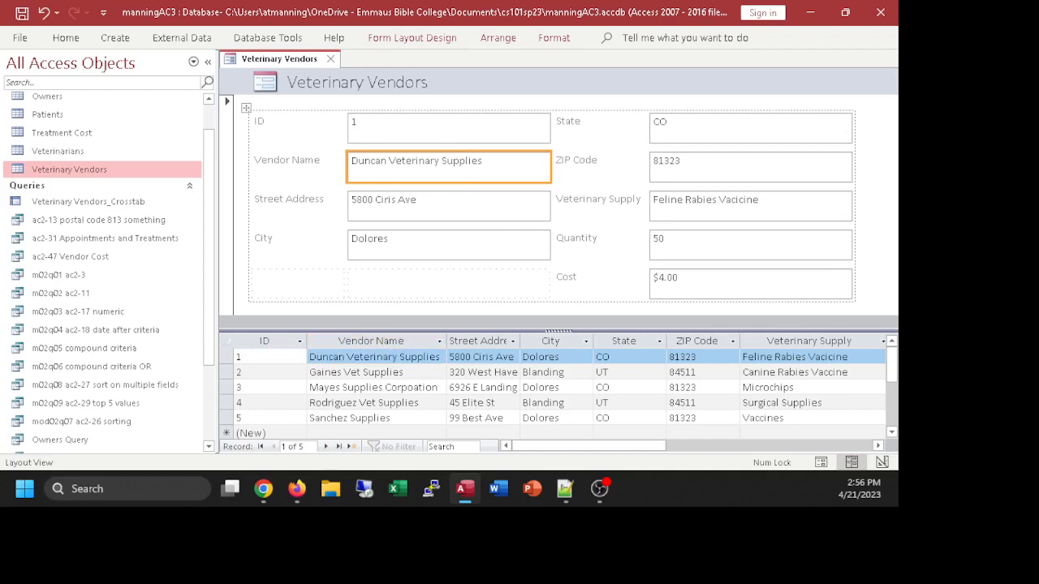
pyautogui.hotkey('alt', 'Tab')
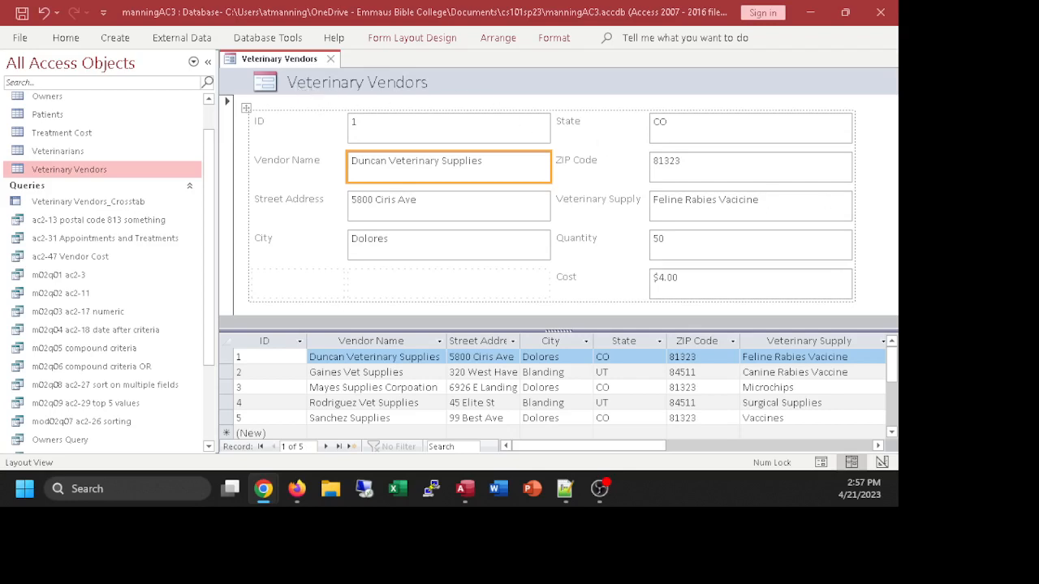
# Step: Save the split form as Veterinary Vendors Split Form ac3-4
pyautogui.click(438, 130)
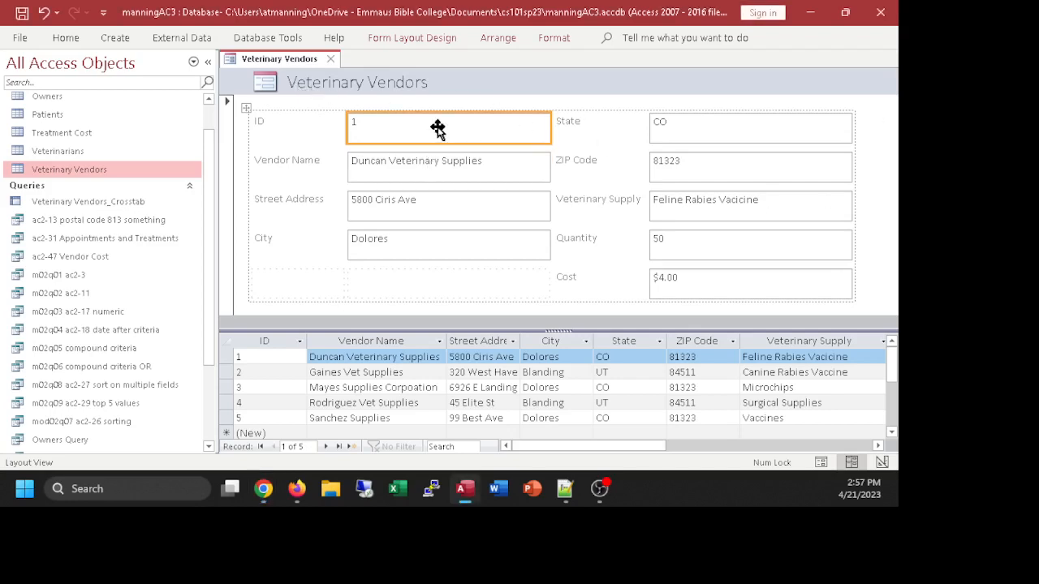
pyautogui.hotkey('ctrl', 's')
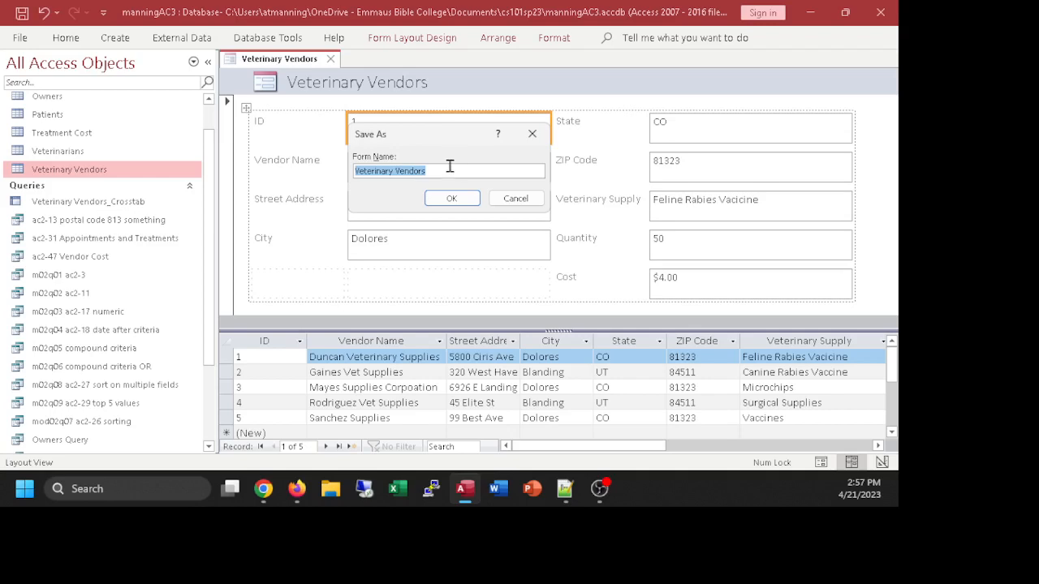
pyautogui.click(450, 168)
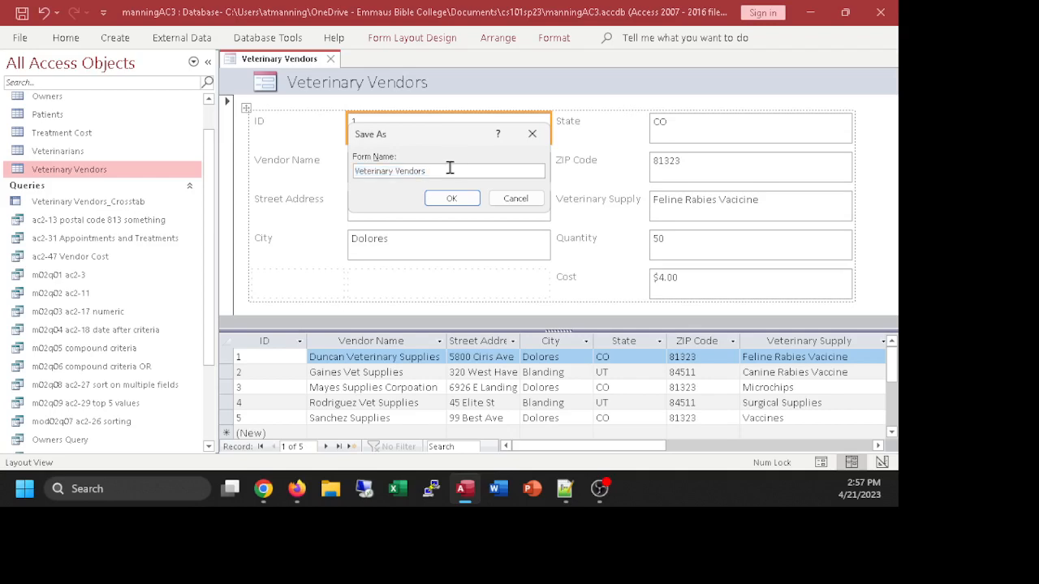
pyautogui.write('Split Form')
pyautogui.hotkey('alt', 'Tab')
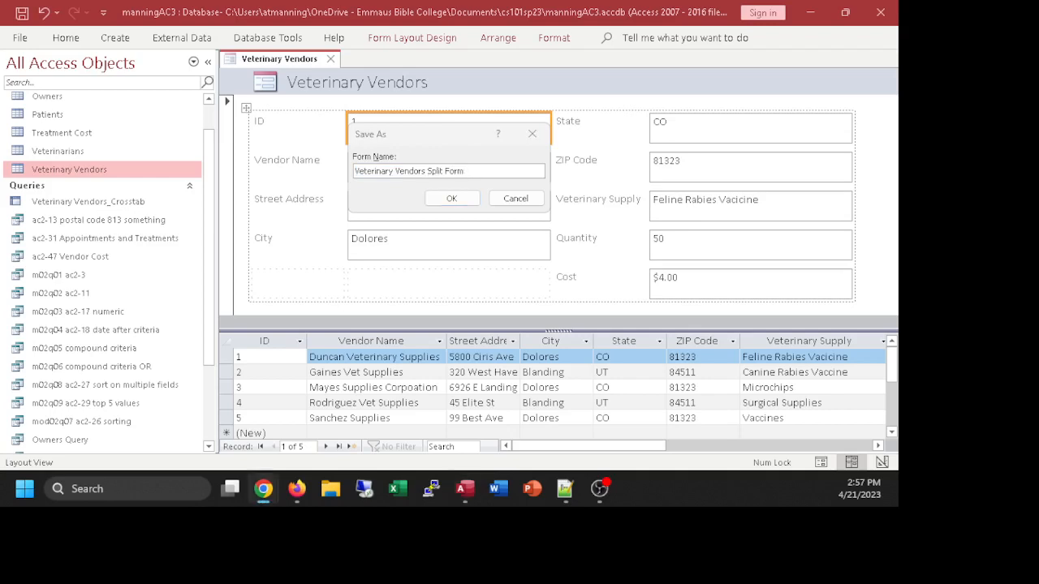
pyautogui.click(492, 170)
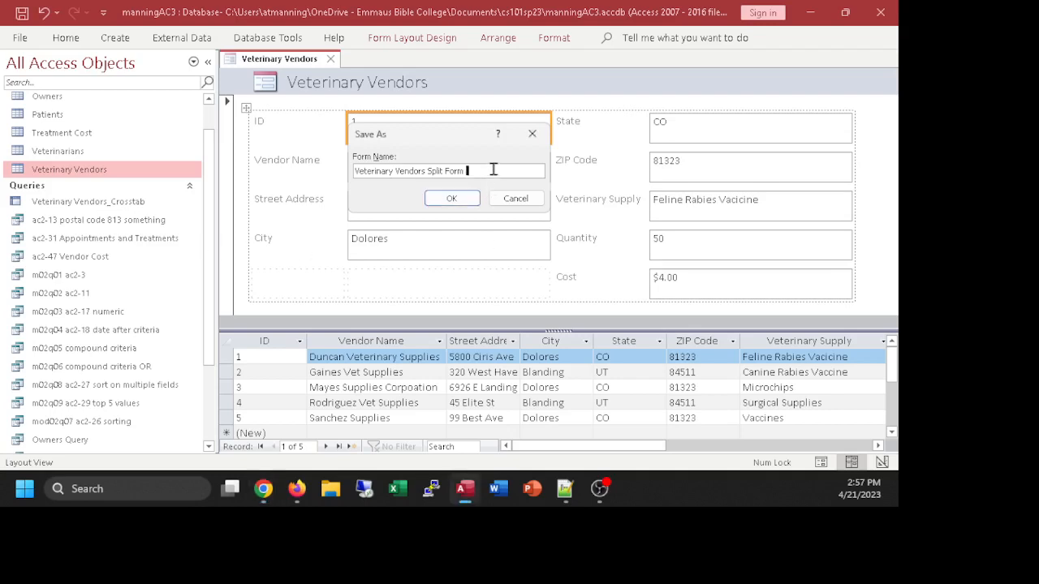
pyautogui.write('ac3-4')
pyautogui.click(473, 200)
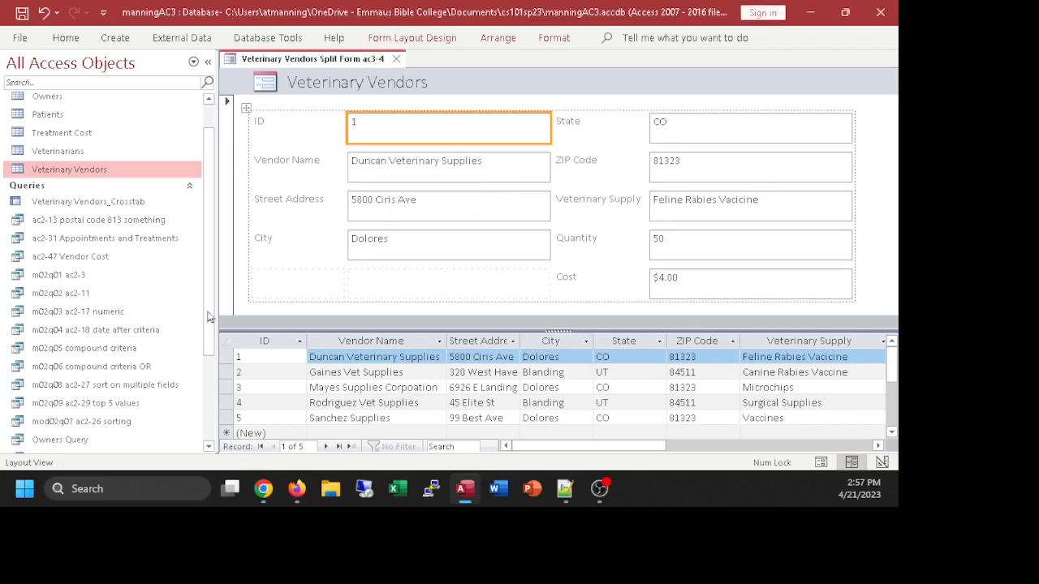
# Step: Close the split form and reopen Veterinary Vendors Split Form ac3-4 from the saved forms
pyautogui.scroll(-3, 111, 347)
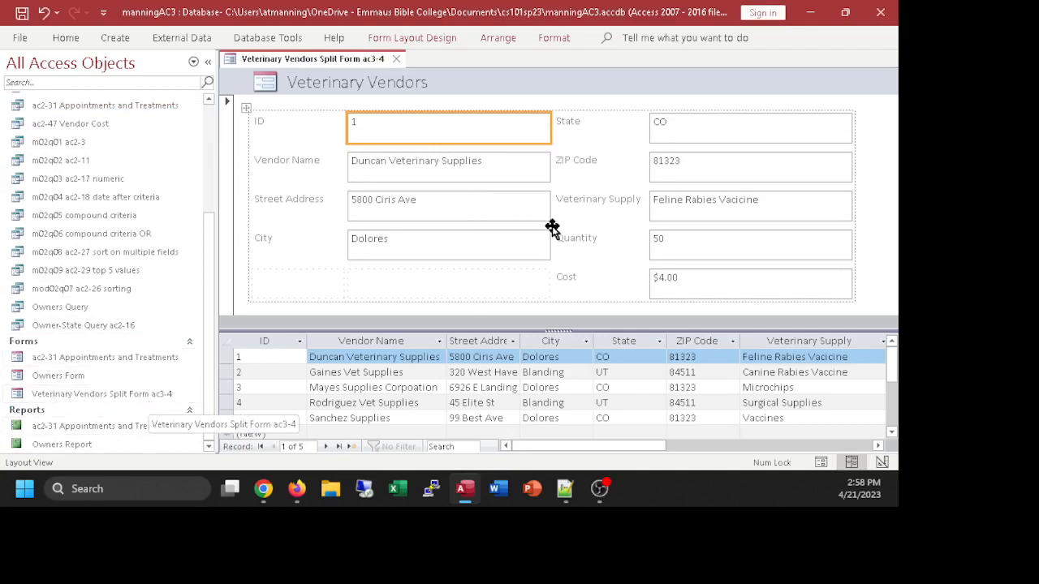
pyautogui.click(396, 59)
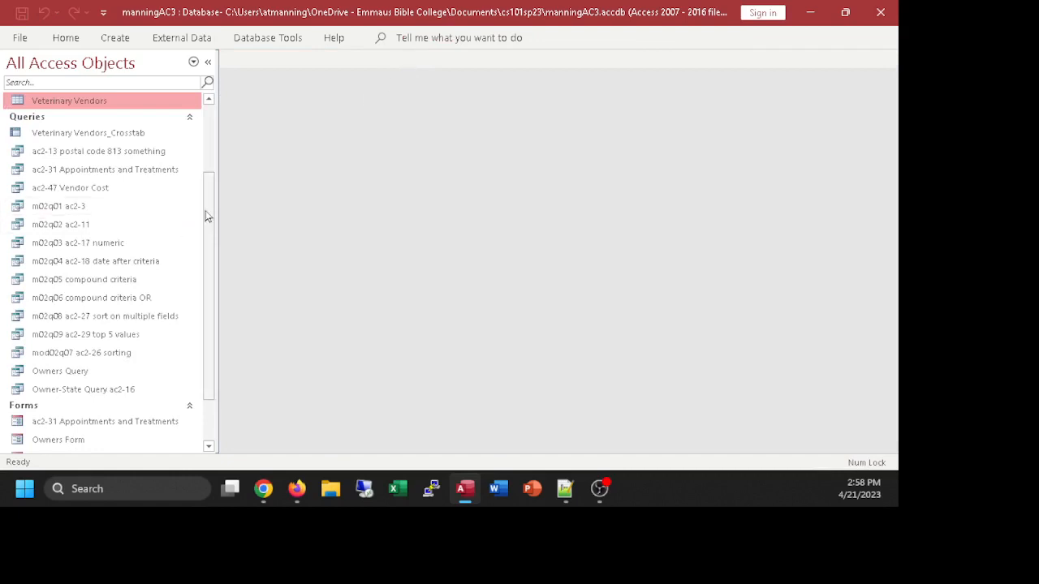
pyautogui.scroll(-2, 206, 243)
pyautogui.doubleClick(130, 395)
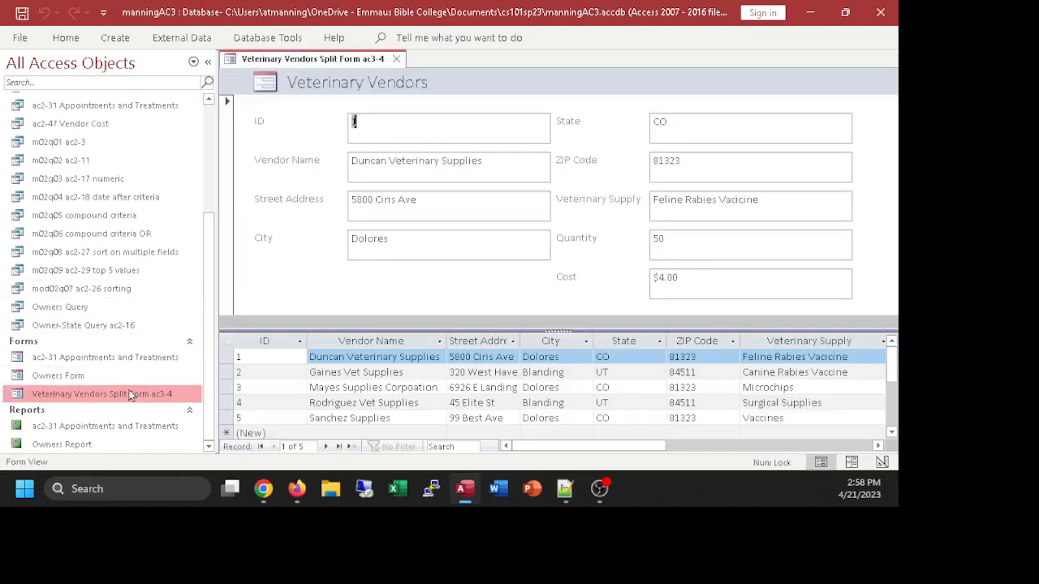
# Step: Enlarge the datasheet section of the split form to show all vendor rows and the blank new row
pyautogui.moveTo(551, 335); pyautogui.dragTo(551, 315)
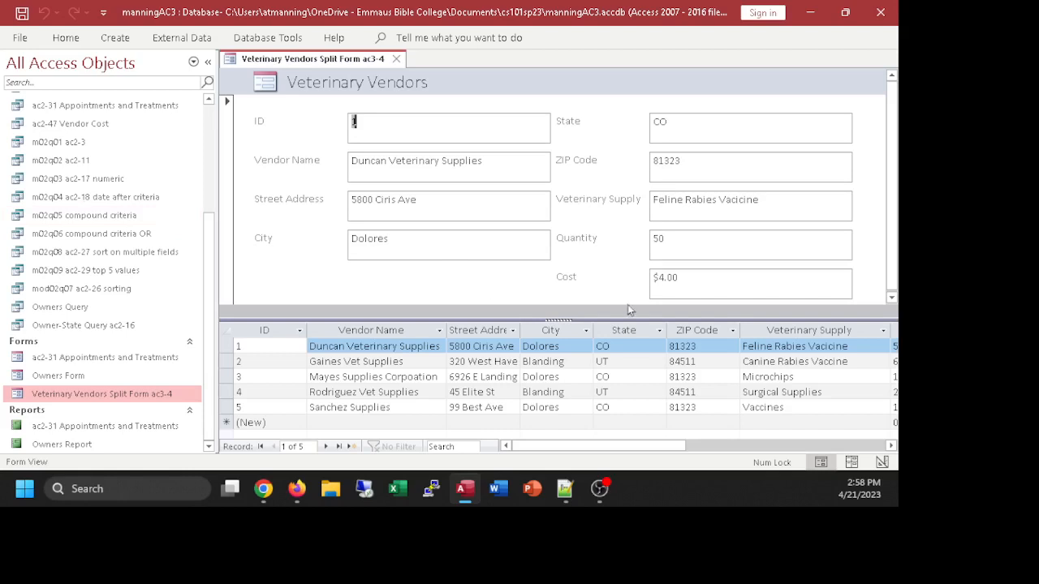
pyautogui.hotkey('alt', 'Tab')
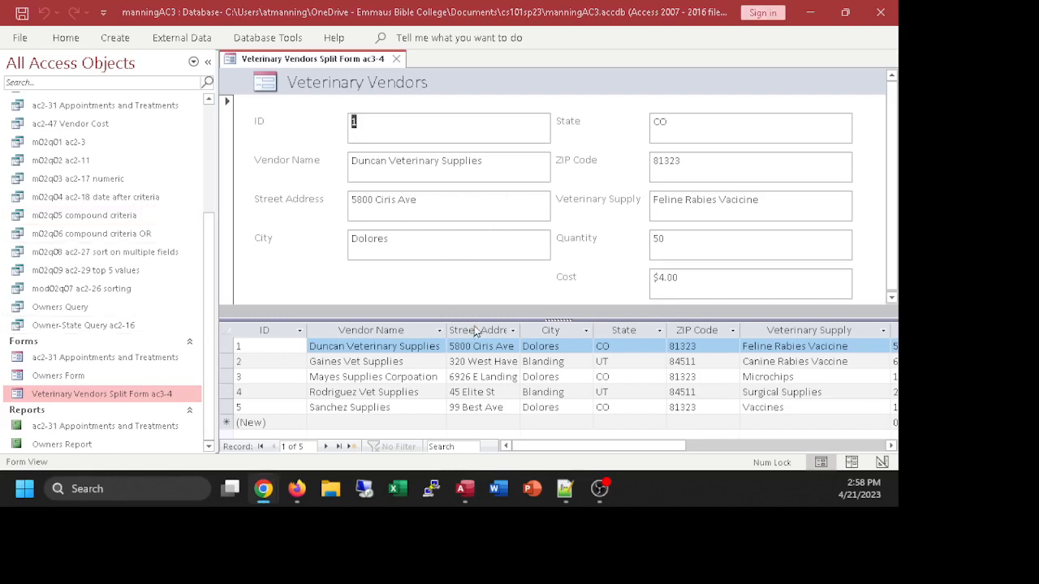
pyautogui.click(558, 321)
pyautogui.moveTo(558, 322)
pyautogui.mouseDown()
pyautogui.moveTo(560, 299)
pyautogui.moveTo(557, 316)
pyautogui.mouseUp()
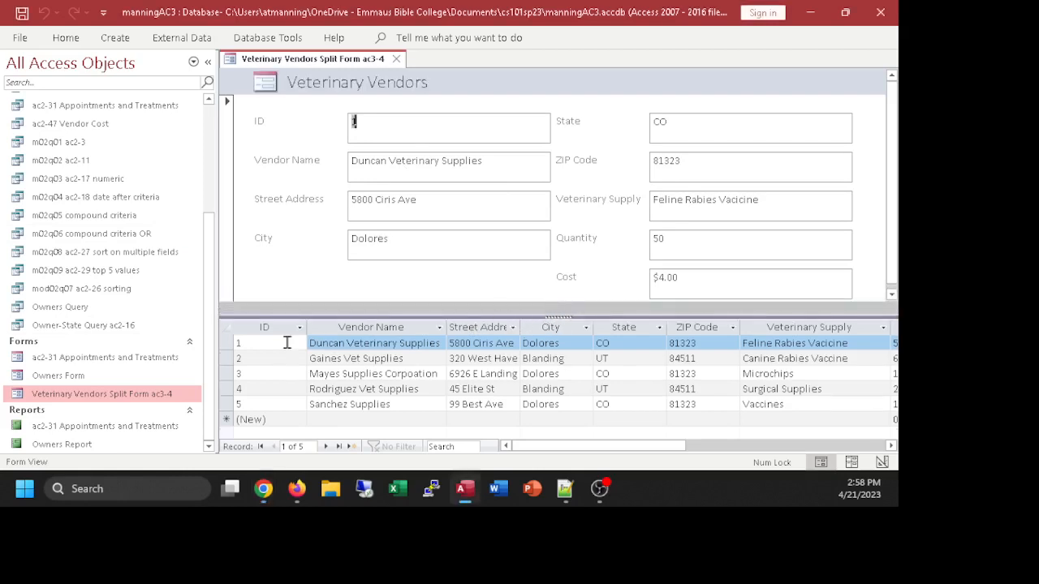
# Step: Go to a blank new vendor record and try to clear its ID field
pyautogui.click(352, 446)
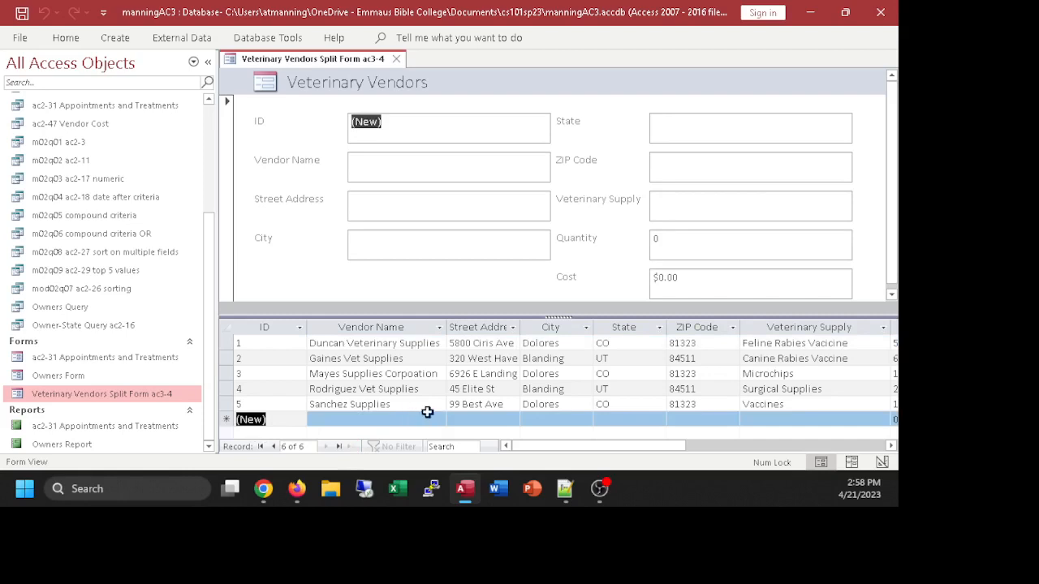
pyautogui.click(401, 120)
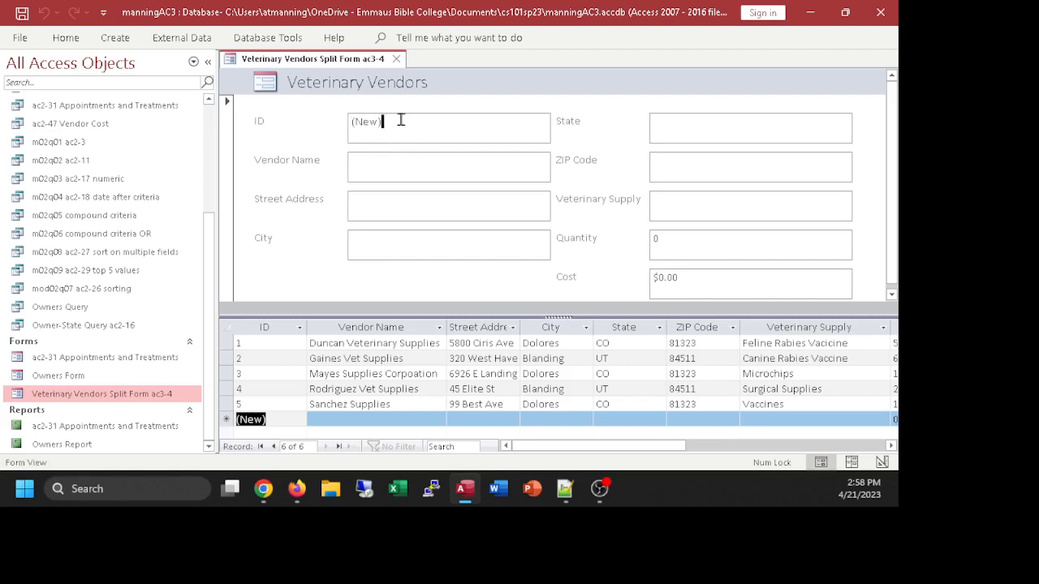
pyautogui.press('BackSpace')
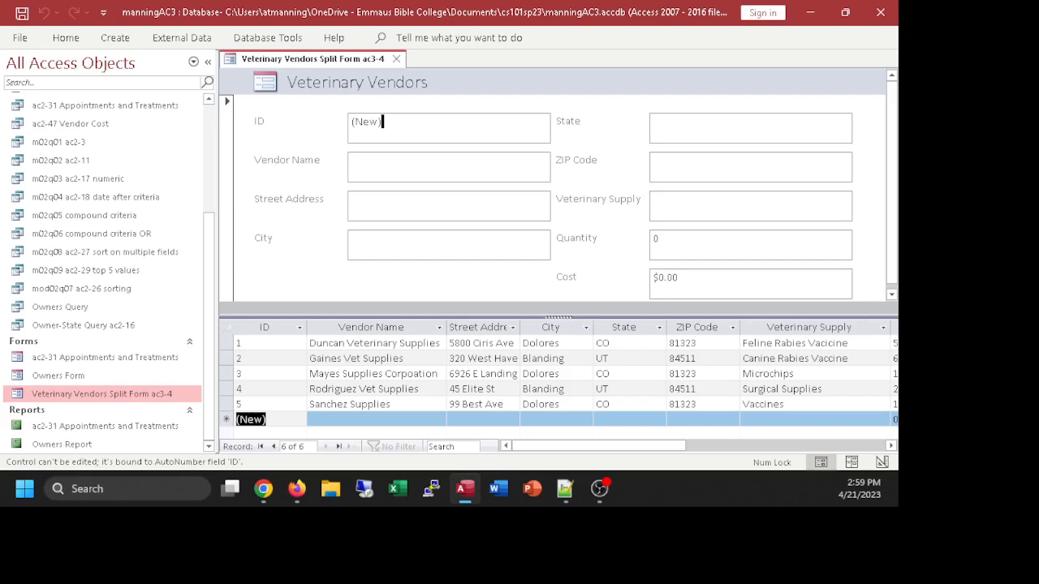
# Step: Set the new record's State to TX and its Vendor Name to Global Pet Supply
pyautogui.click(674, 122)
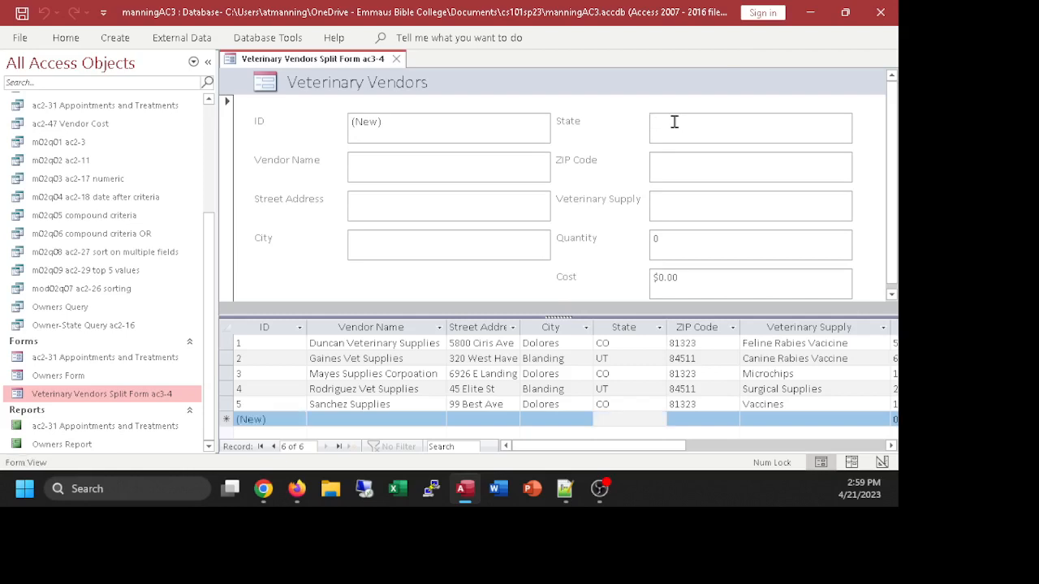
pyautogui.write('TX')
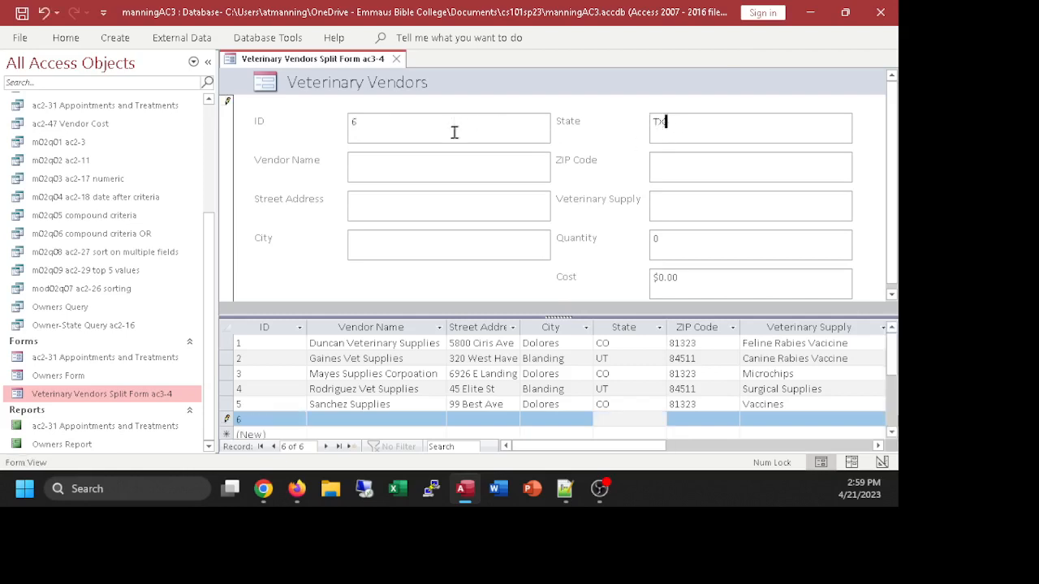
pyautogui.click(383, 166)
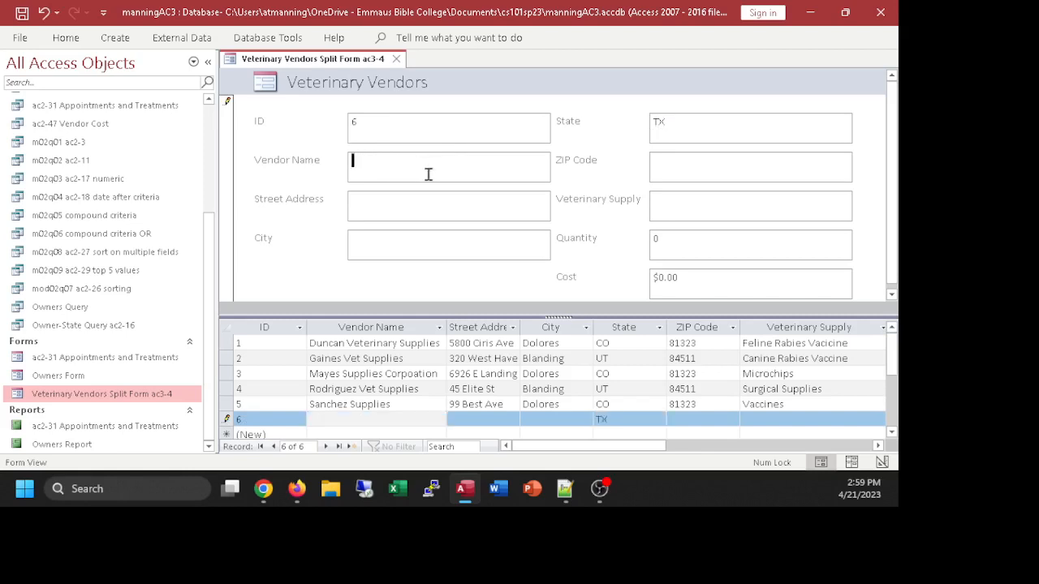
pyautogui.write('Global Pet Supply')
pyautogui.press('Tab')
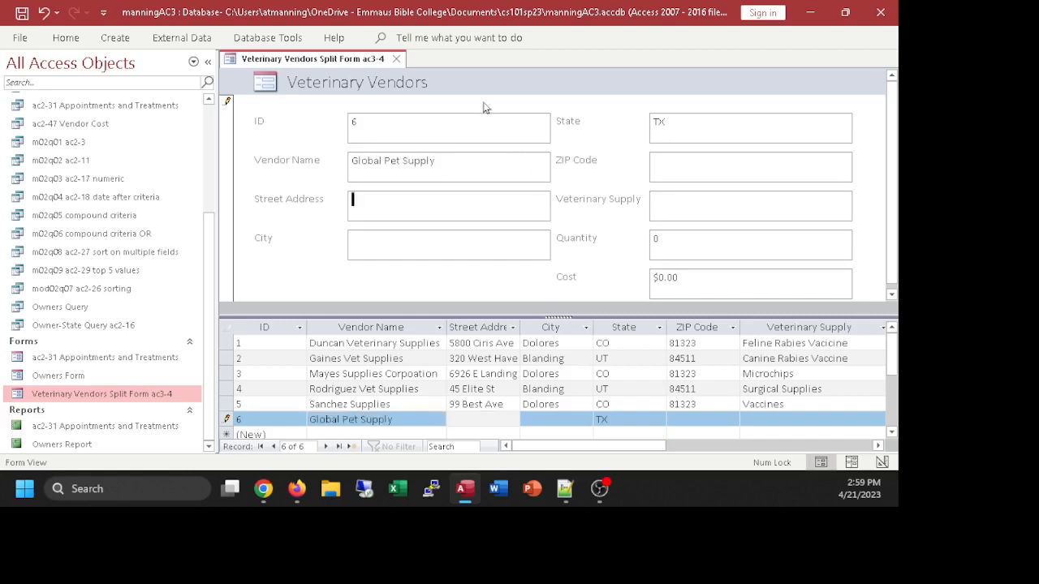
# Step: Fill in the new vendor's street address, city and ZIP code
pyautogui.write('3001 Western Way')
pyautogui.press('Tab')
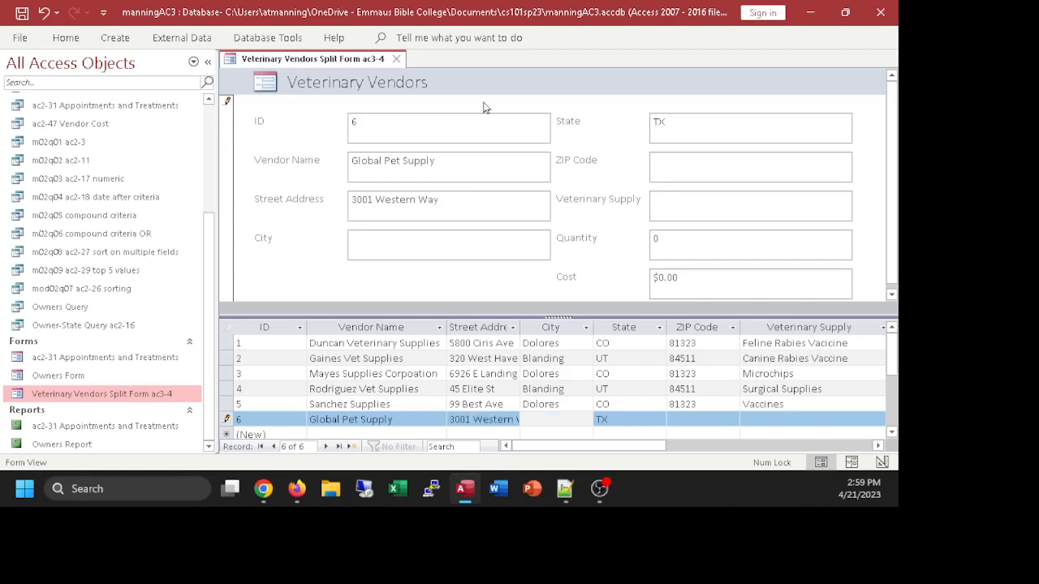
pyautogui.write('Dallas')
pyautogui.press('Tab')
pyautogui.press('Tab')
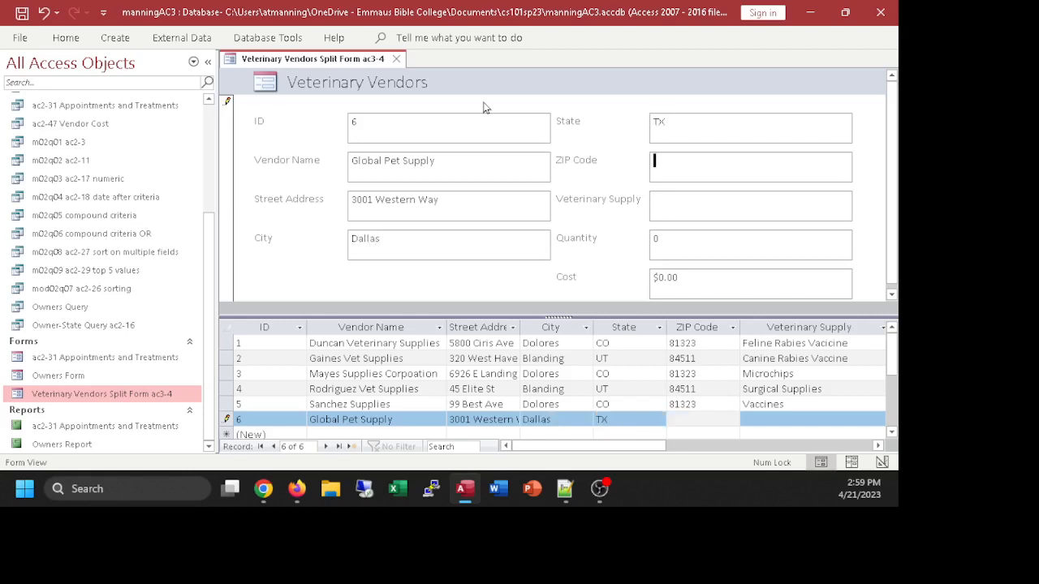
pyautogui.write('70001')
pyautogui.press('Tab')
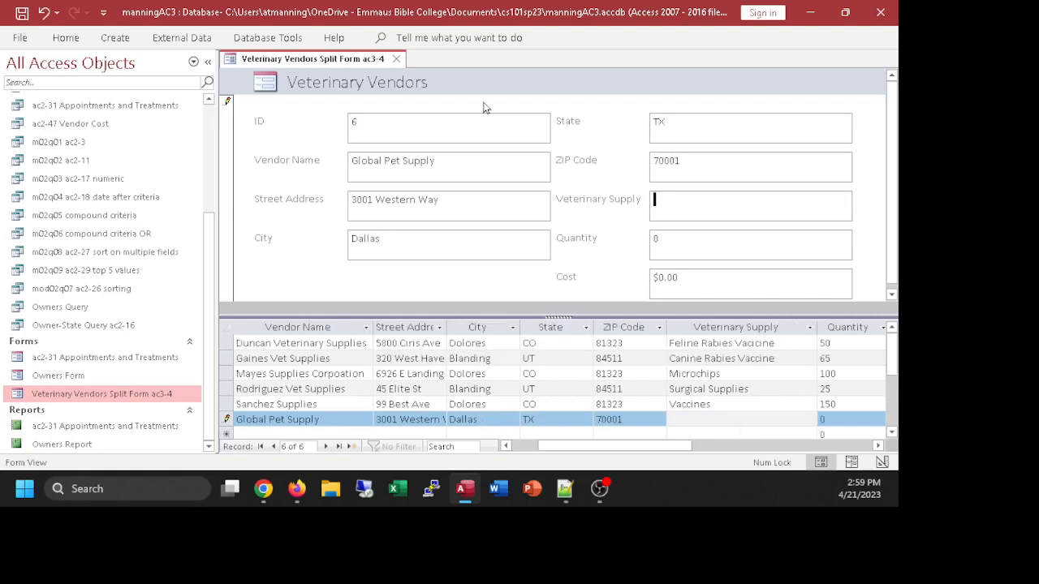
# Step: Enter Feline Leukemia Vaccine as the new vendor's Veterinary Supply, with Quantity 50 and Cost 9.75
pyautogui.write('Feline Leukemia Vacci')
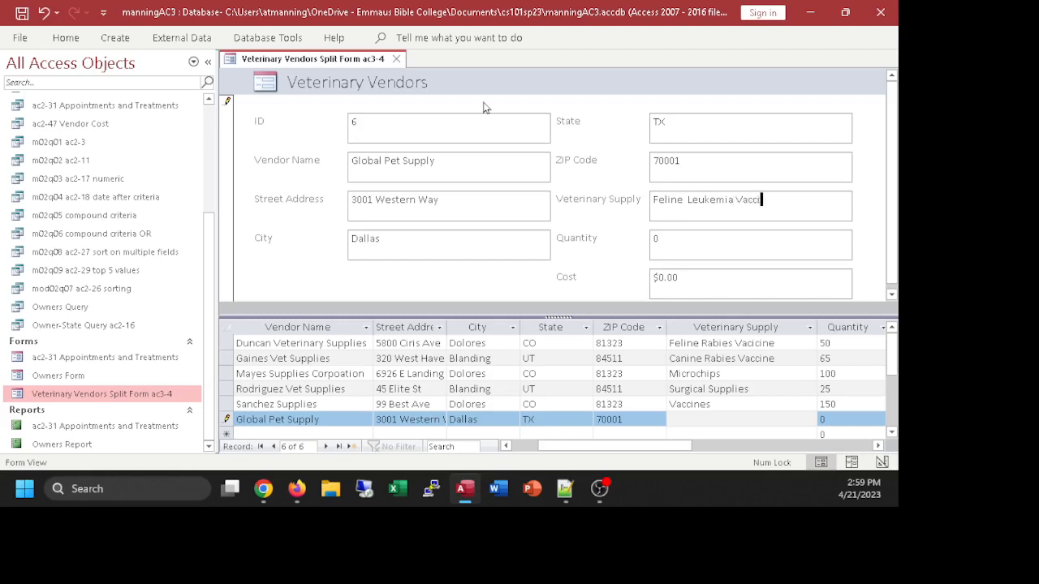
pyautogui.write('ne')
pyautogui.press('Tab')
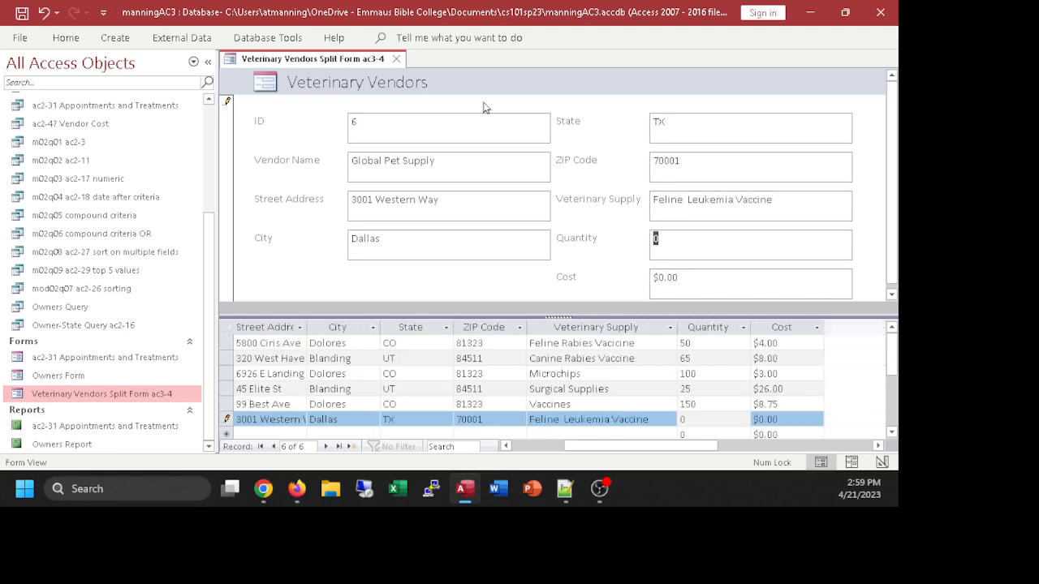
pyautogui.write('50')
pyautogui.press('Tab')
pyautogui.write('9.')
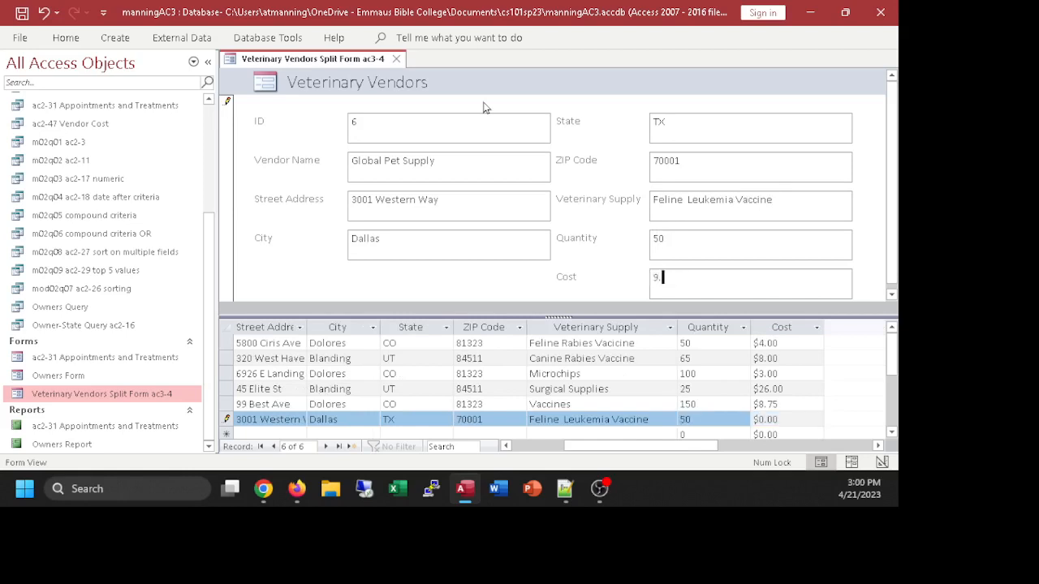
pyautogui.write('75')
# Step: Widen the datasheet's Street Address column to show the full addresses, and return to the new vendor's Cost field
pyautogui.moveTo(308, 328); pyautogui.dragTo(345, 327)
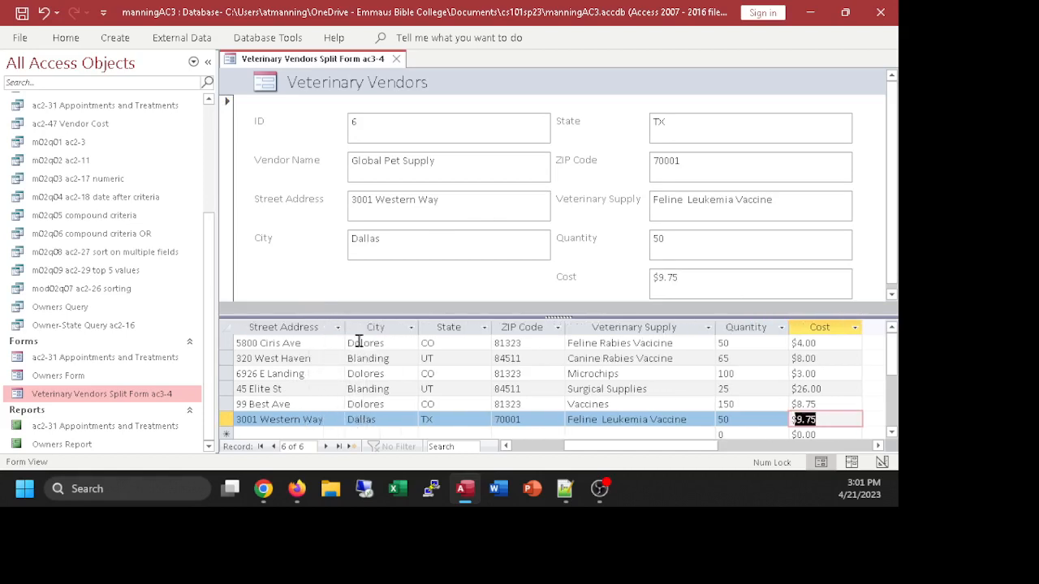
pyautogui.click(319, 420)
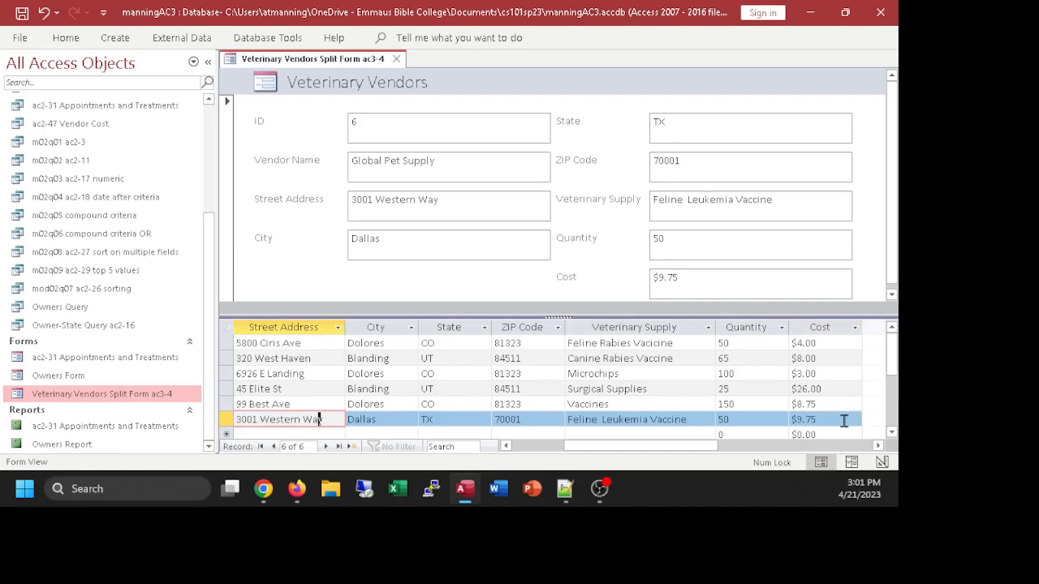
pyautogui.click(844, 419)
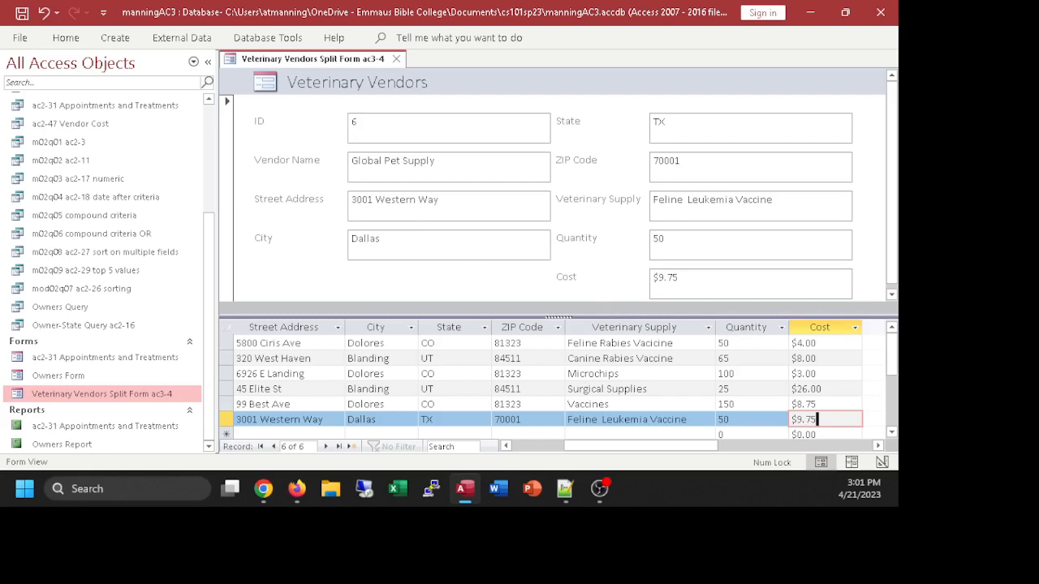
pyautogui.hotkey('alt', 'Tab')
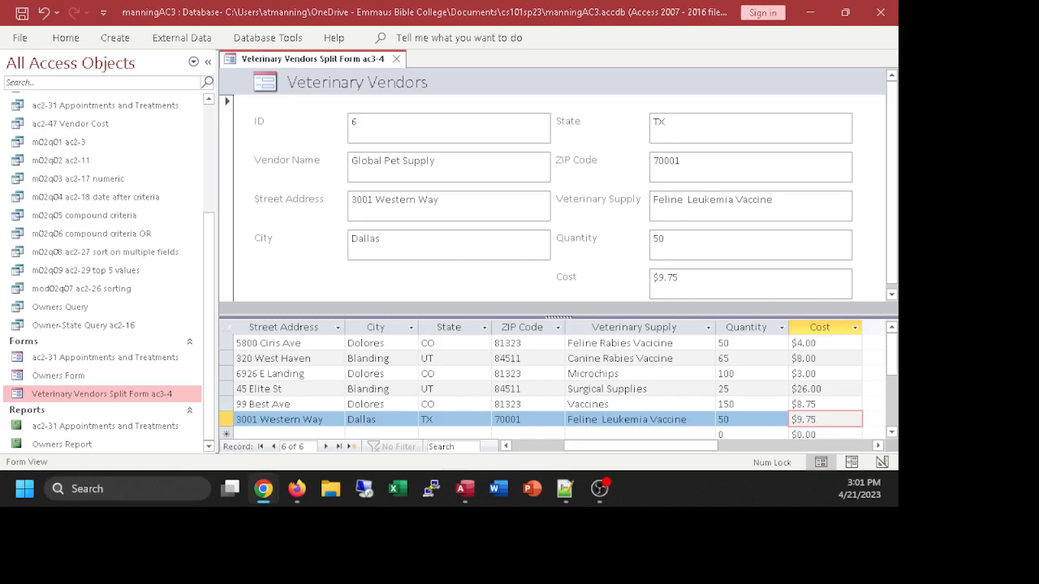
pyautogui.click(65, 41)
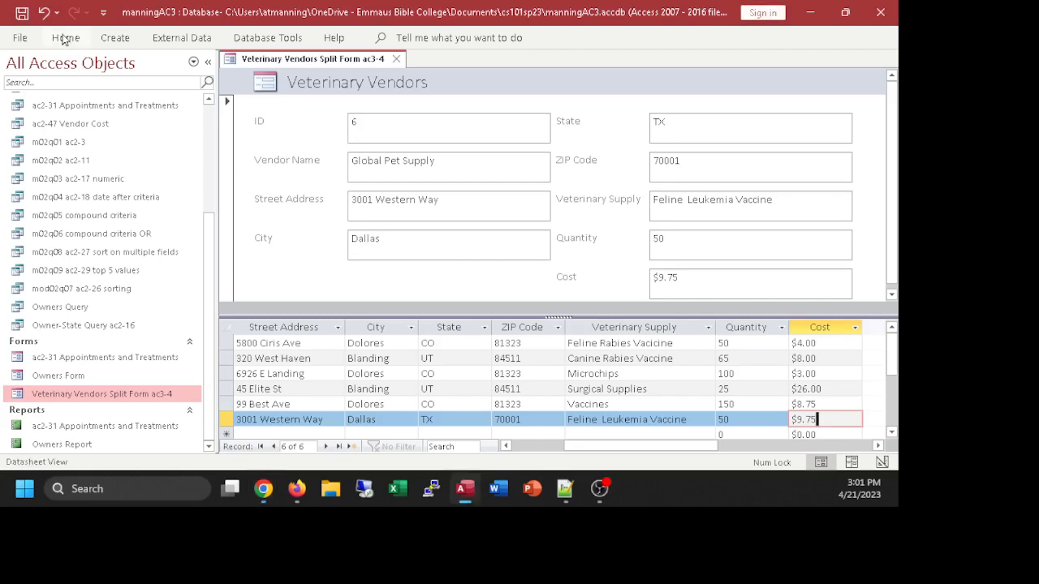
pyautogui.click(64, 39)
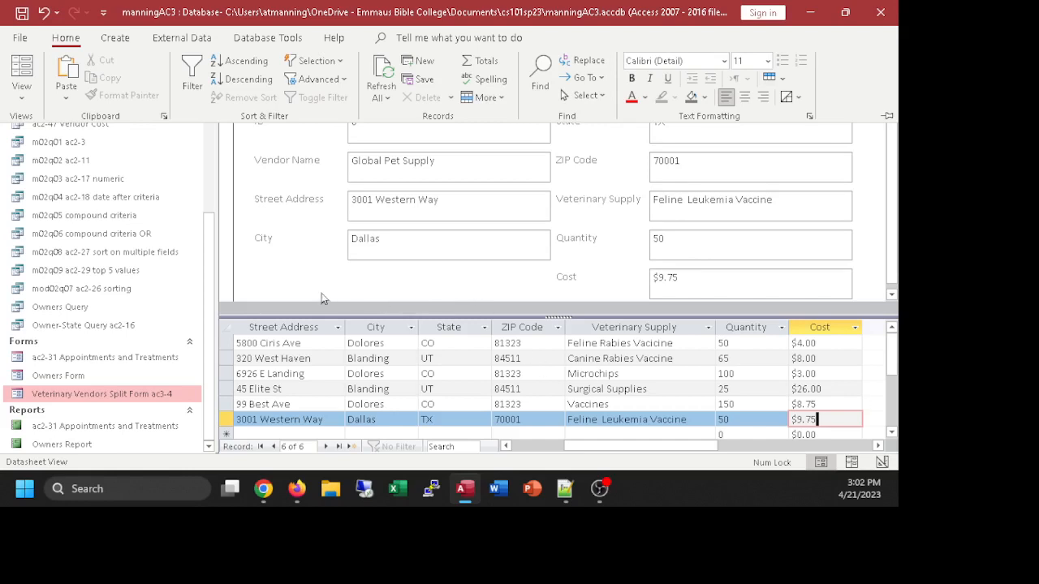
pyautogui.hotkey('ctrl', 'F1')
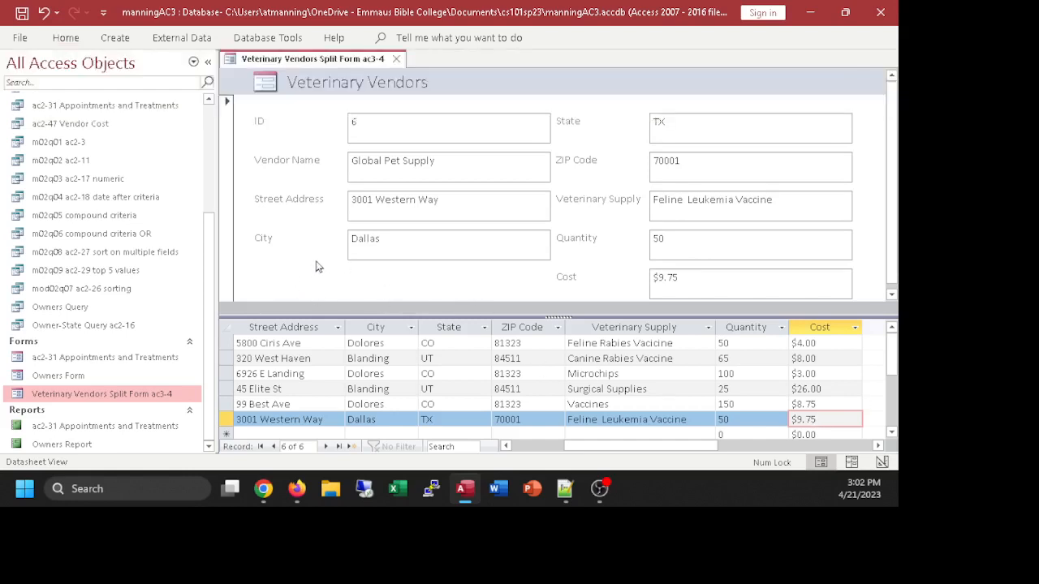
# Step: Open the Find dialog and set it to look in the current document and match any part of the field
pyautogui.hotkey('ctrl', 'f')
pyautogui.moveTo(404, 211); pyautogui.dragTo(418, 116)
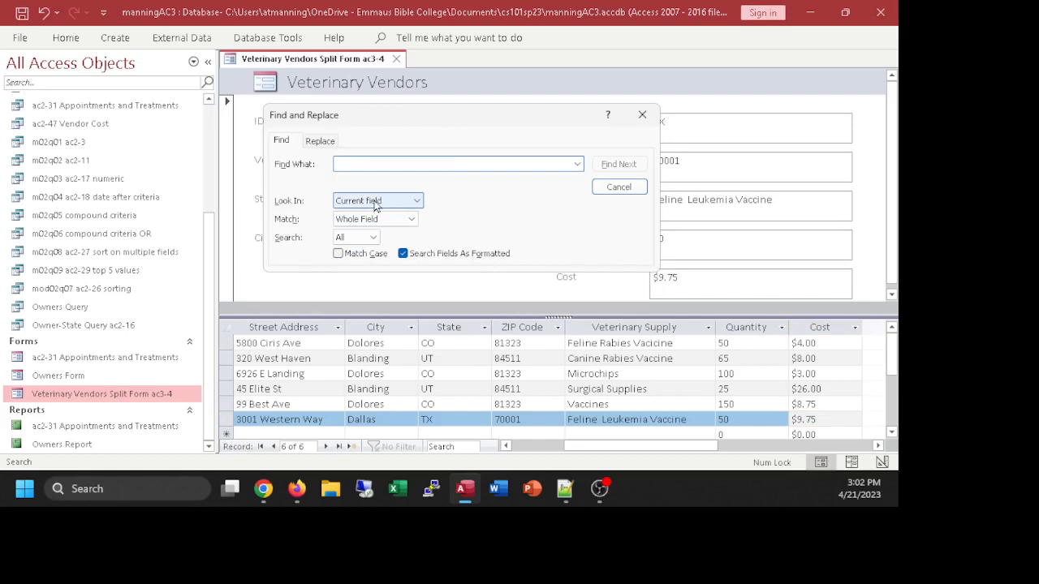
pyautogui.moveTo(394, 111); pyautogui.dragTo(453, 135)
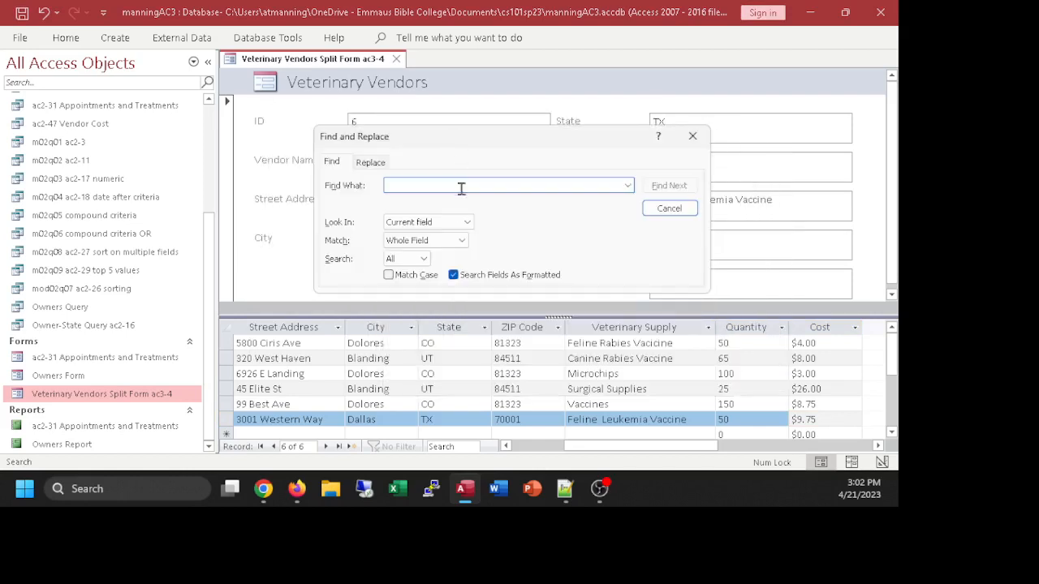
pyautogui.click(464, 224)
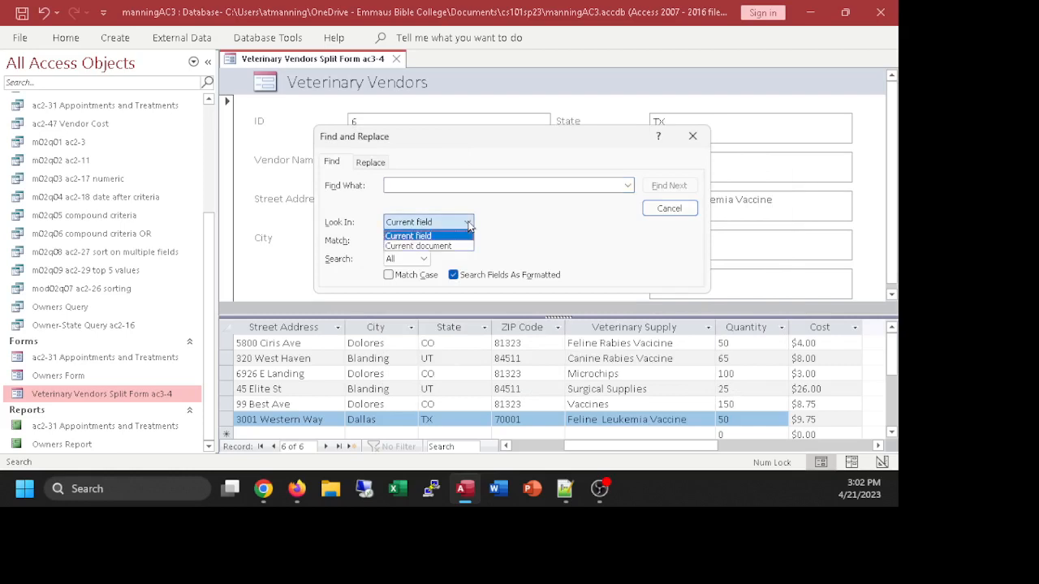
pyautogui.click(426, 247)
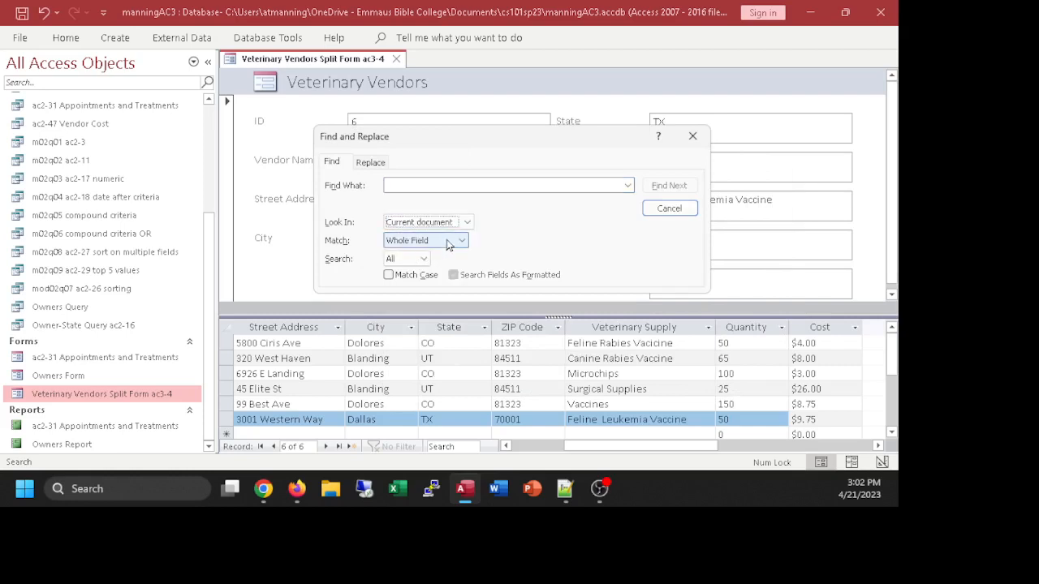
pyautogui.click(461, 241)
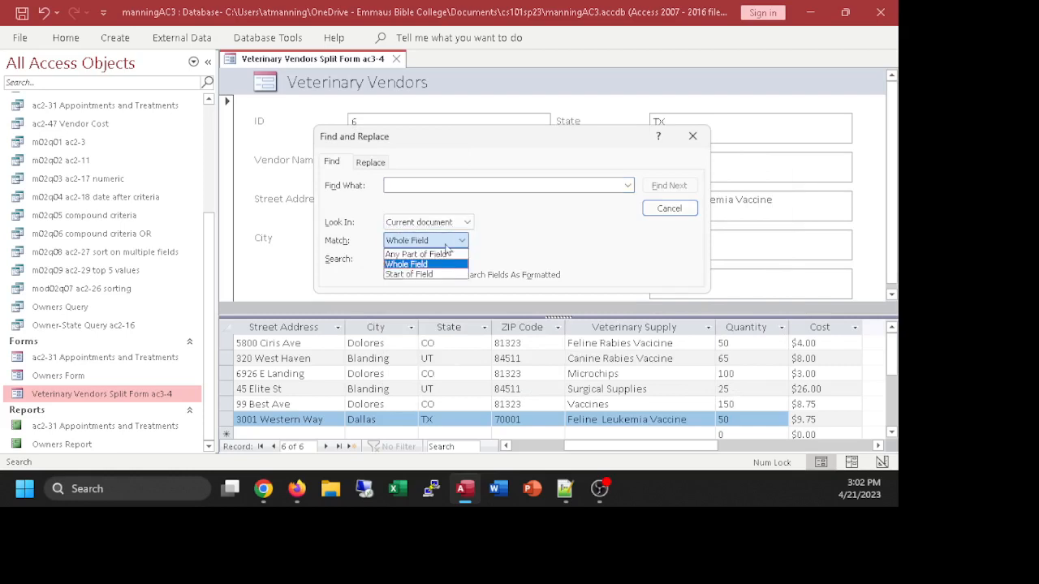
pyautogui.click(430, 254)
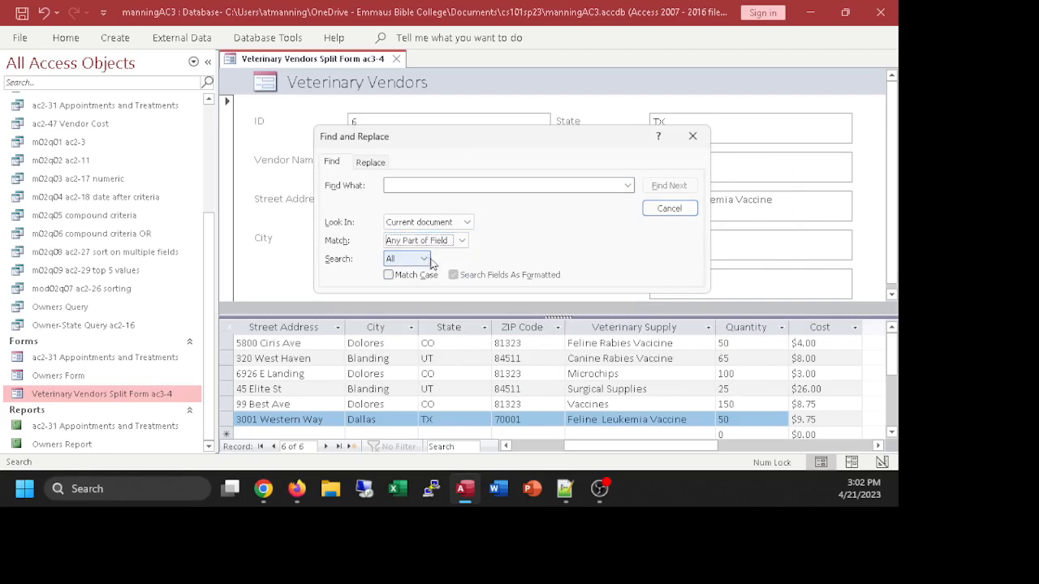
# Step: Find the vendor record containing "microchip" and close the Find dialog
pyautogui.click(415, 187)
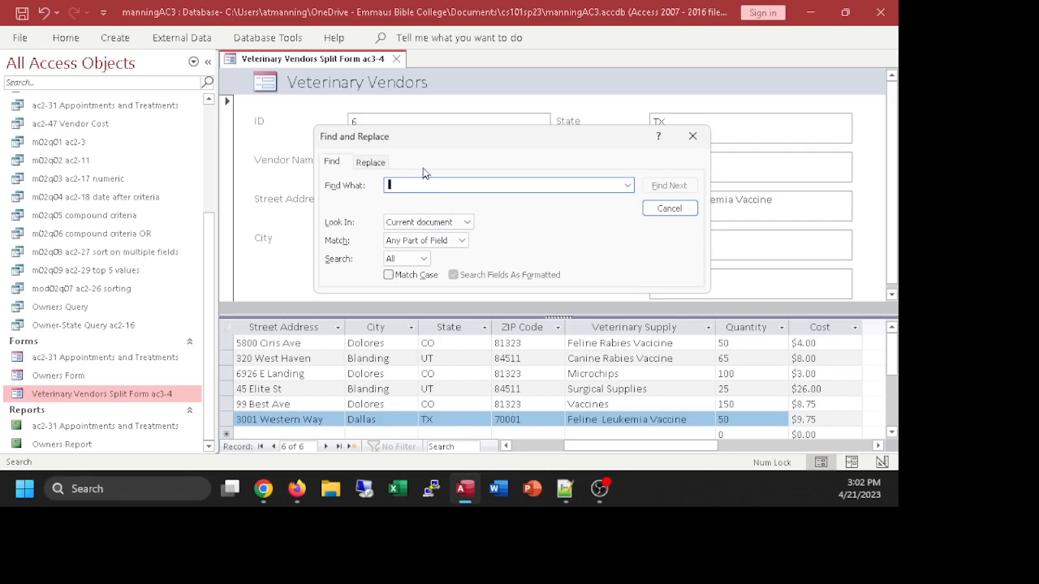
pyautogui.write('microchip')
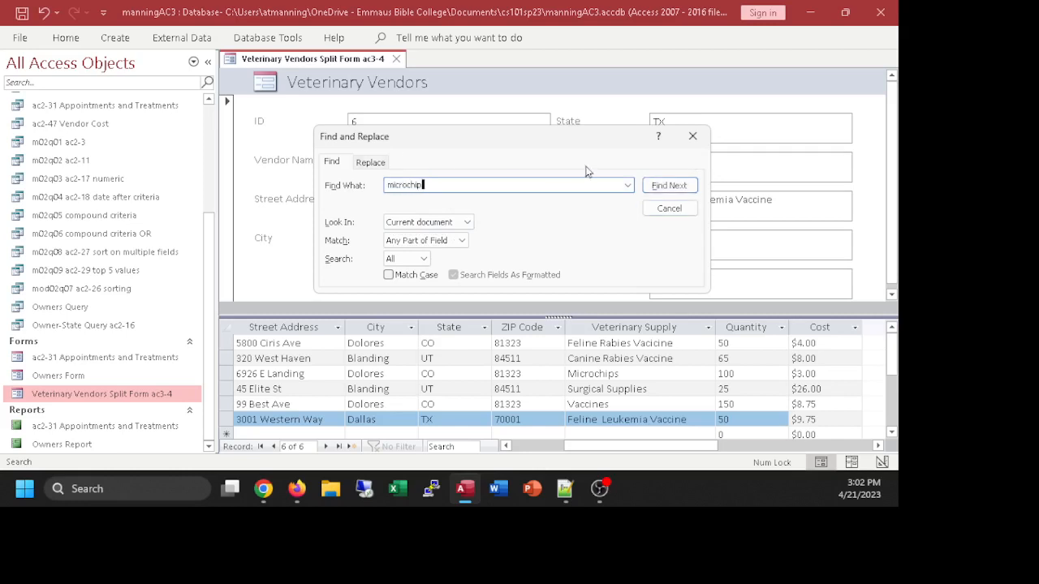
pyautogui.click(670, 187)
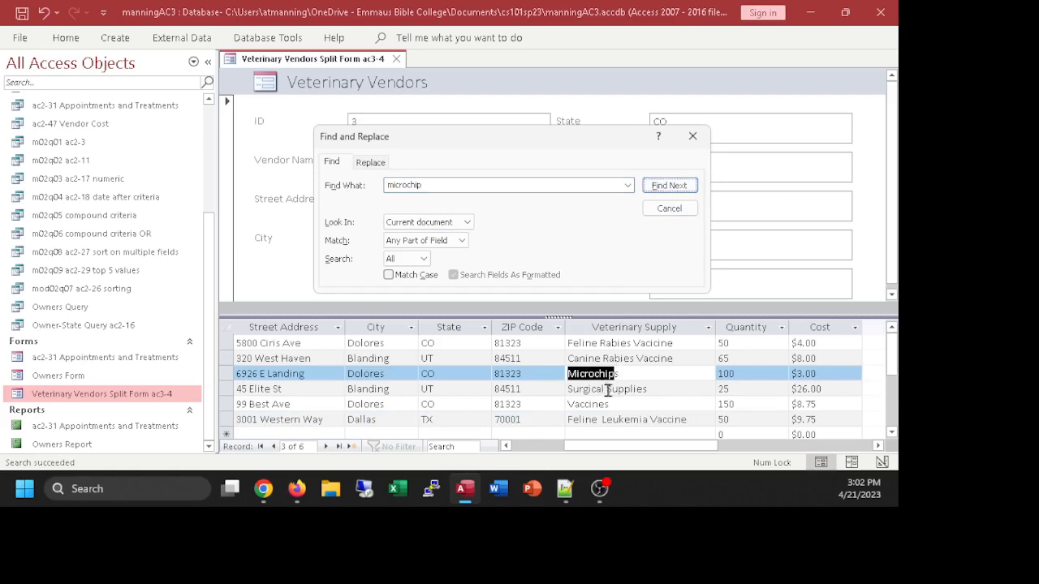
pyautogui.click(693, 136)
# Step: Search the current document for Microchip again with matching set to Whole Field
pyautogui.hotkey('ctrl', 'f')
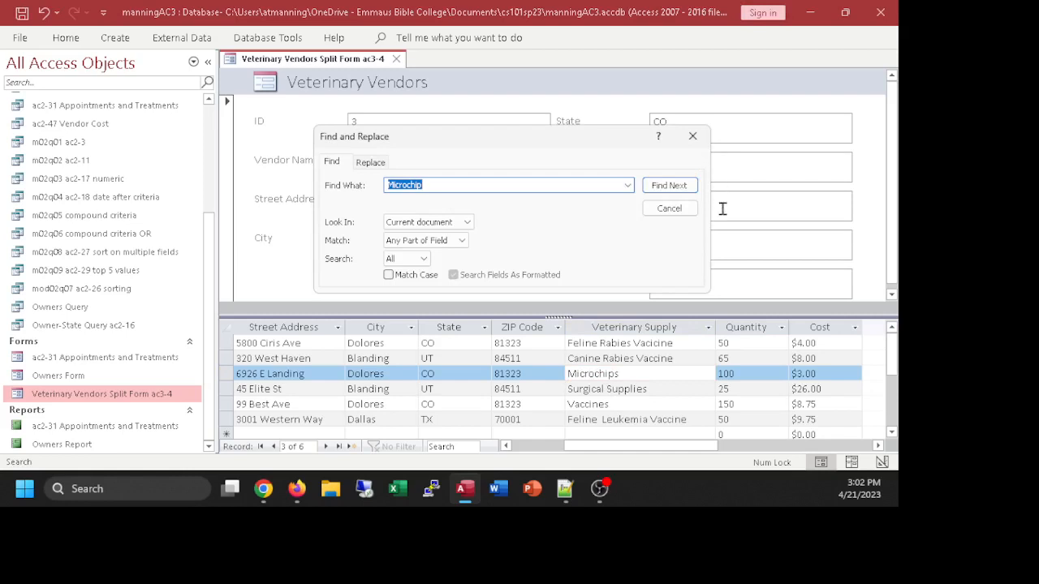
pyautogui.click(431, 226)
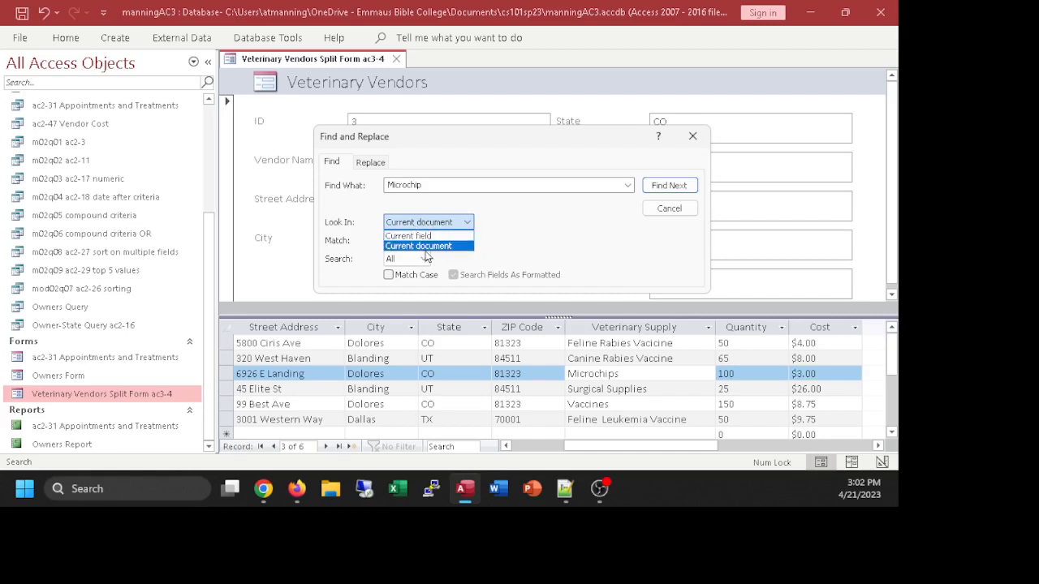
pyautogui.click(429, 248)
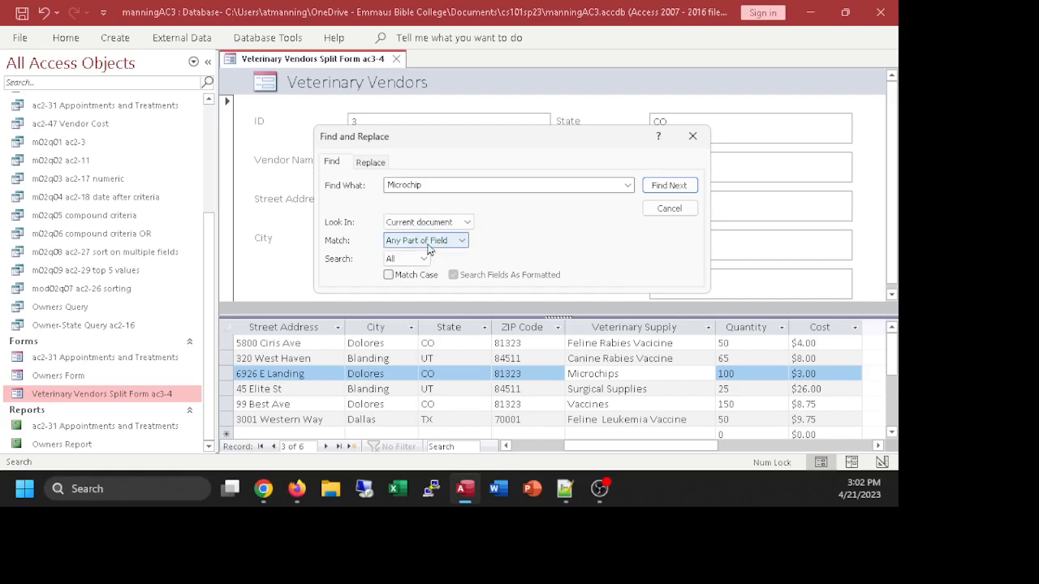
pyautogui.click(463, 241)
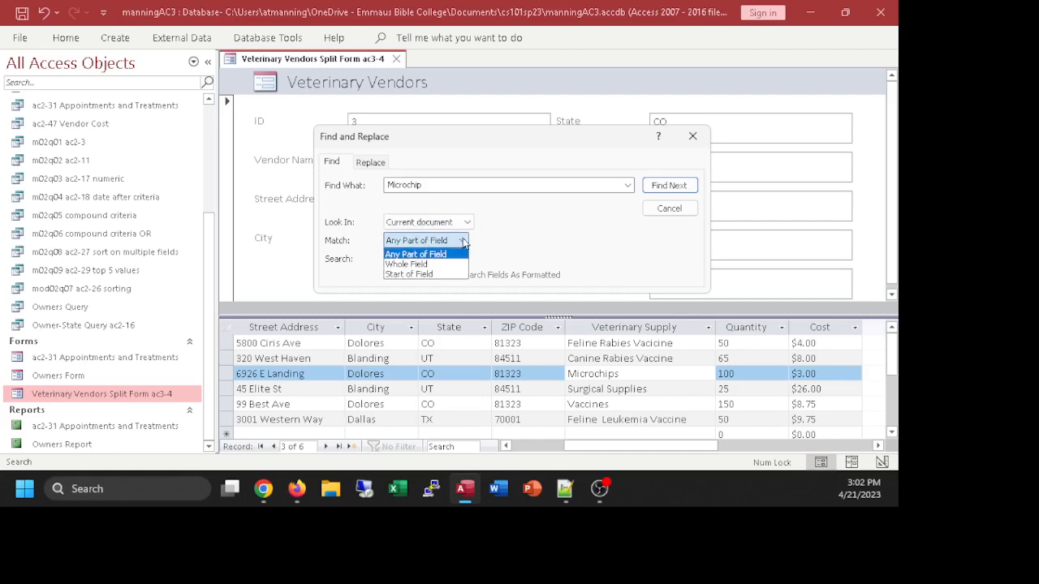
pyautogui.click(425, 255)
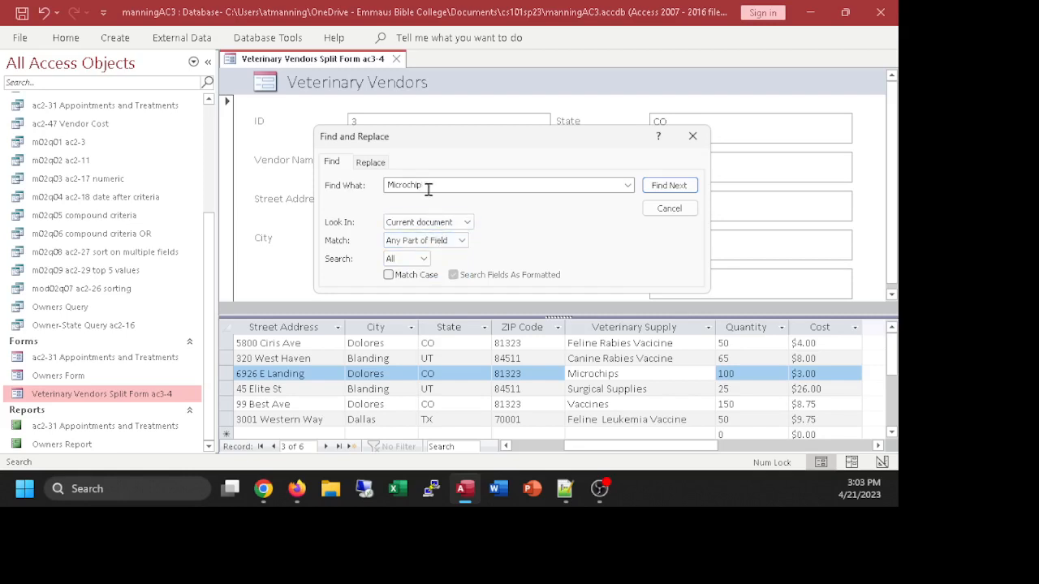
pyautogui.click(459, 241)
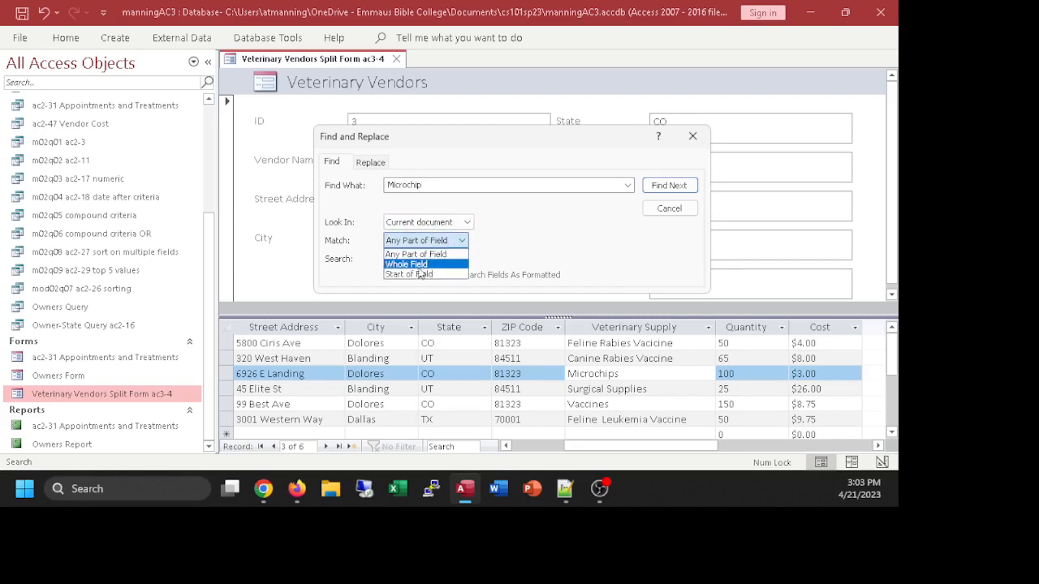
pyautogui.click(430, 261)
pyautogui.click(658, 187)
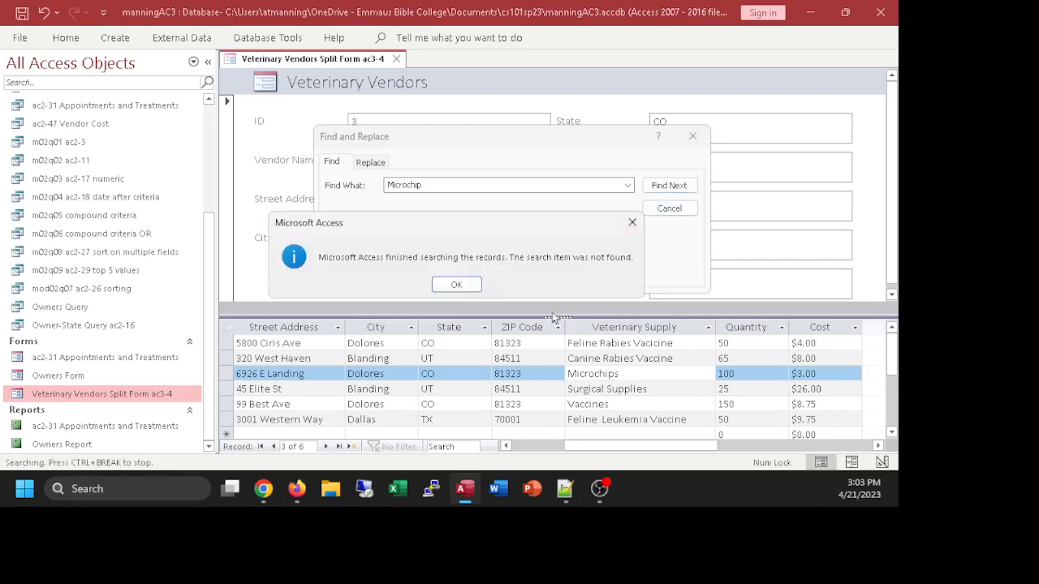
pyautogui.click(456, 284)
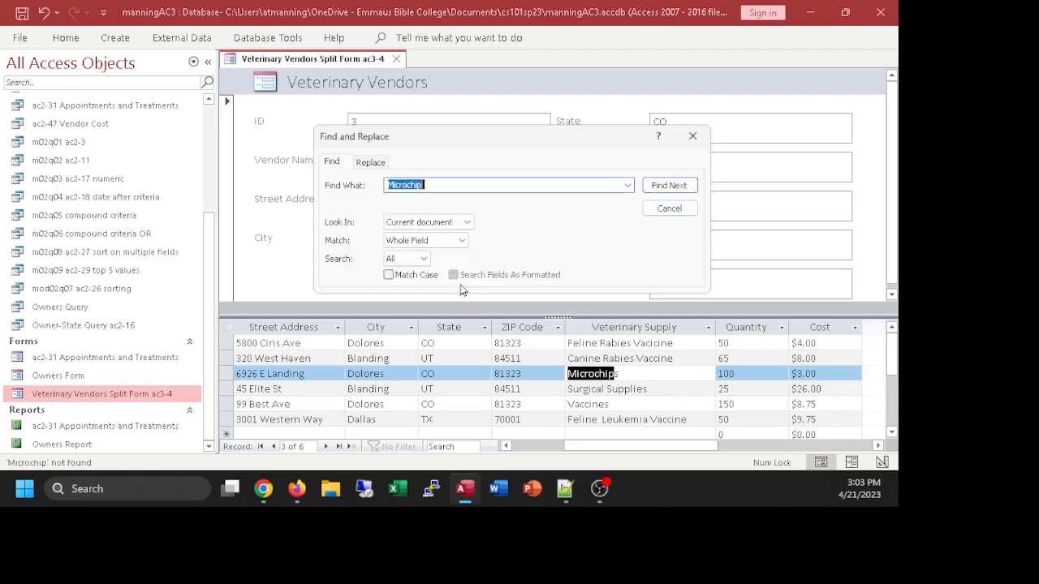
# Step: Set the search matching back to Any Part of Field and close the Find dialog
pyautogui.click(461, 242)
pyautogui.click(395, 251)
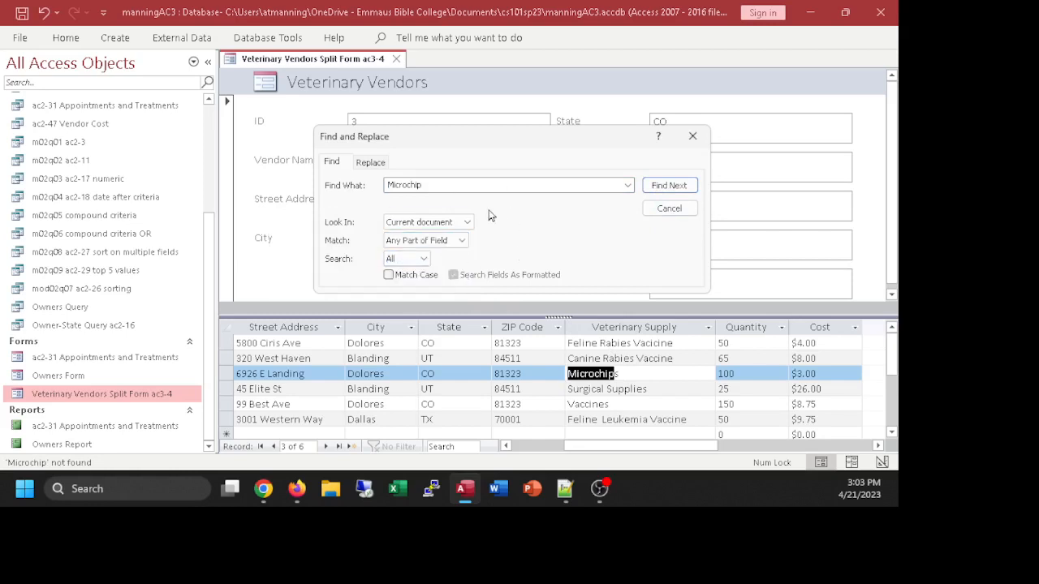
pyautogui.doubleClick(431, 184)
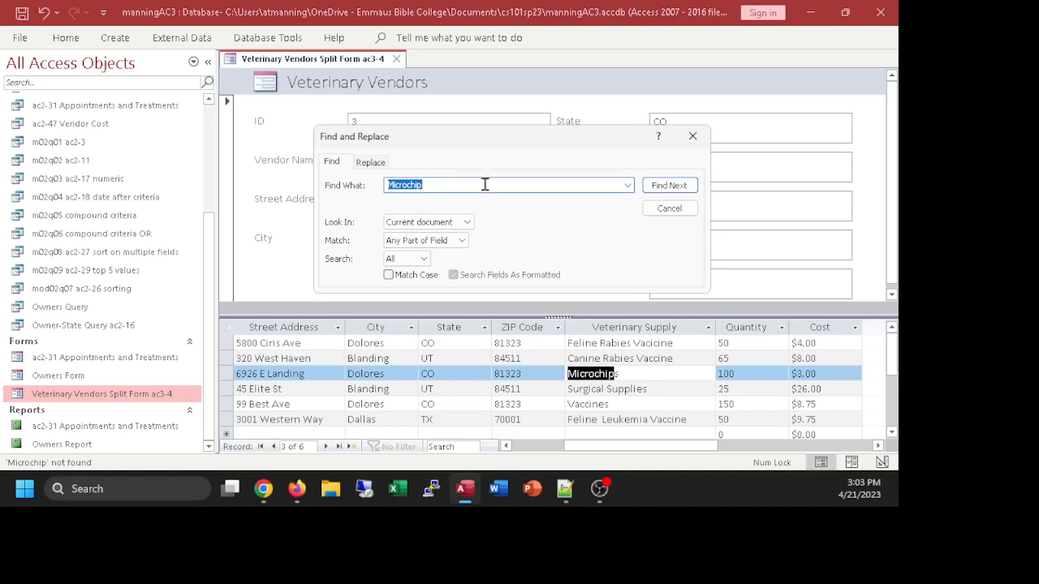
pyautogui.click(693, 136)
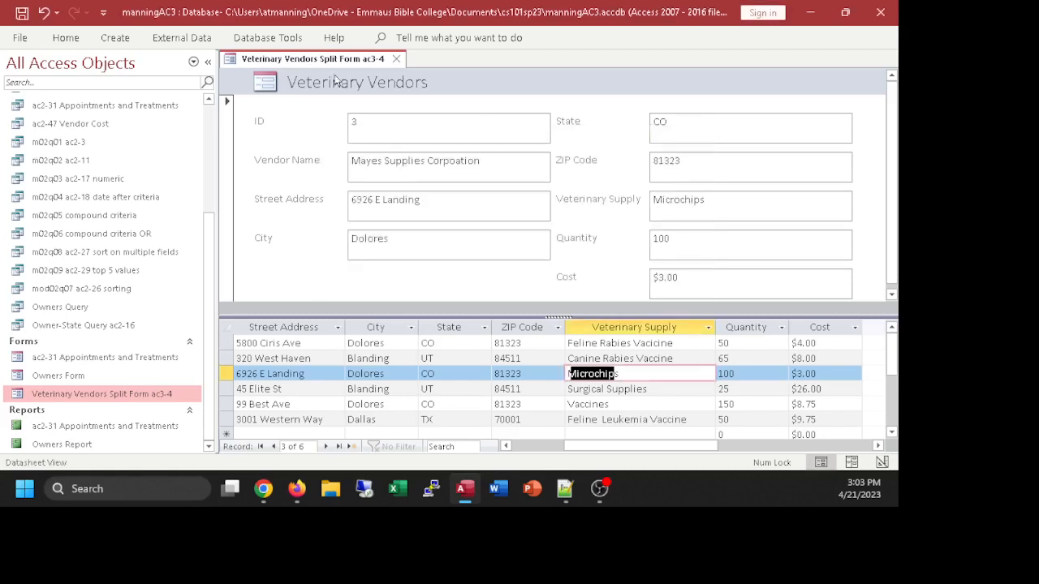
pyautogui.click(69, 41)
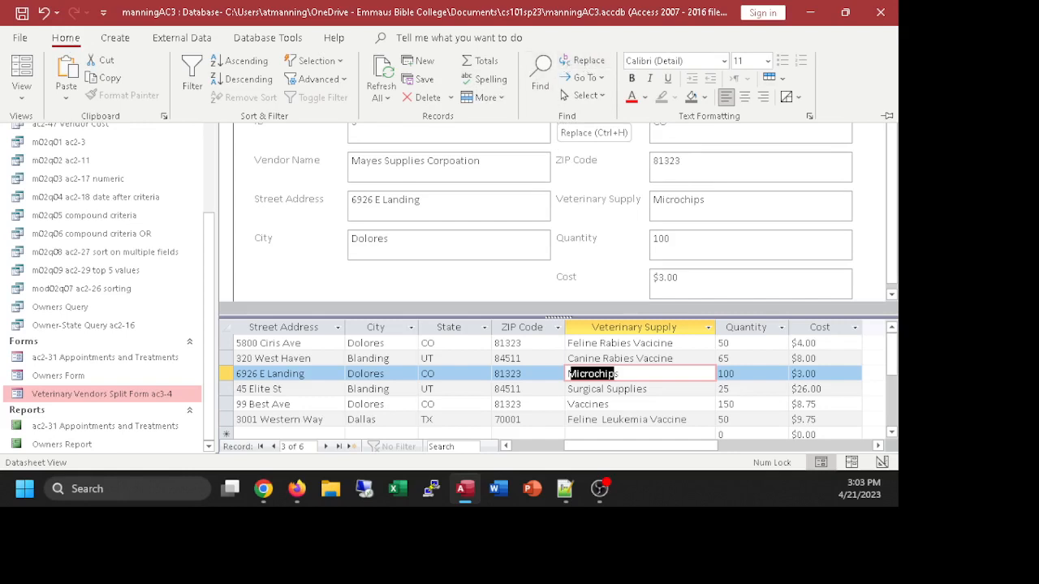
pyautogui.hotkey('alt', 'Tab')
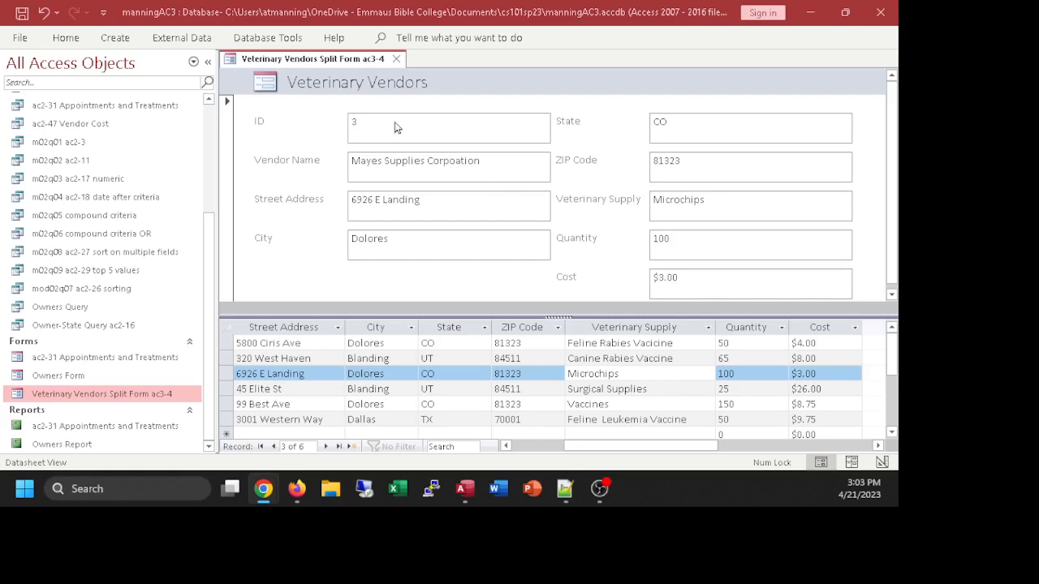
# Step: Change the Vendor Name of the record with ID 3 to Mayes Supplies LLC in the form section
pyautogui.click(558, 446)
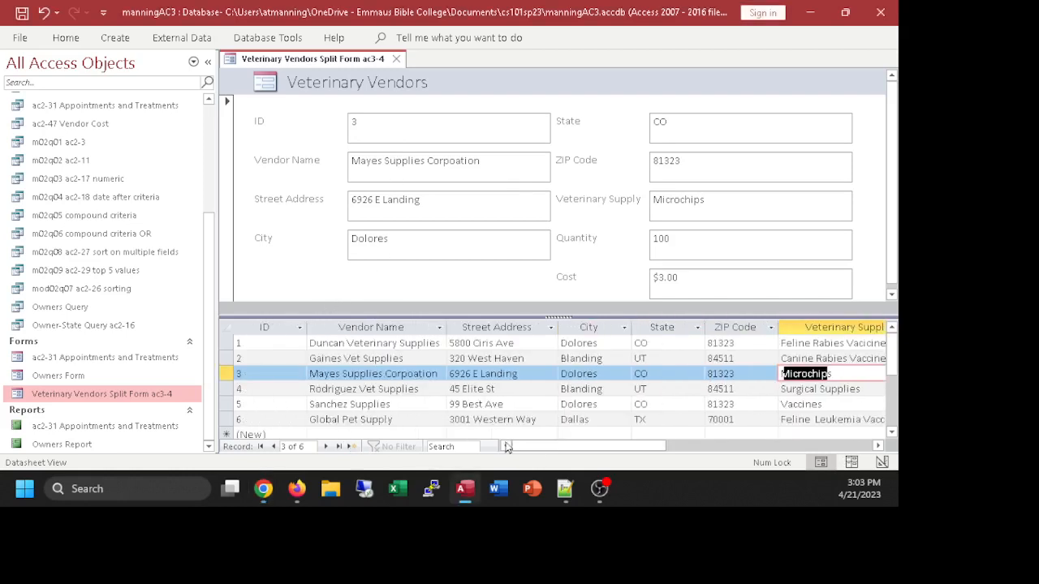
pyautogui.click(333, 376)
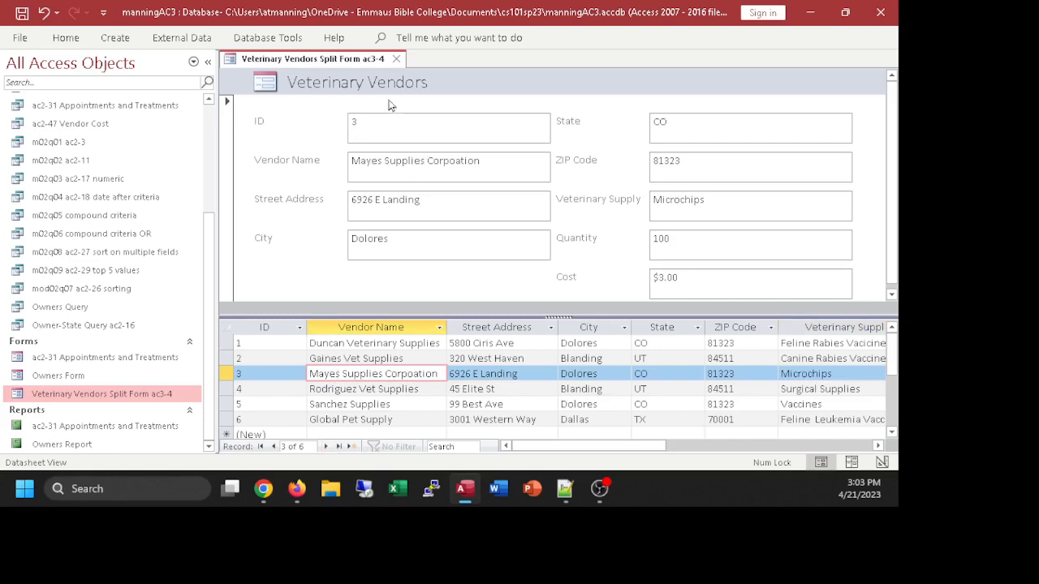
pyautogui.click(388, 128)
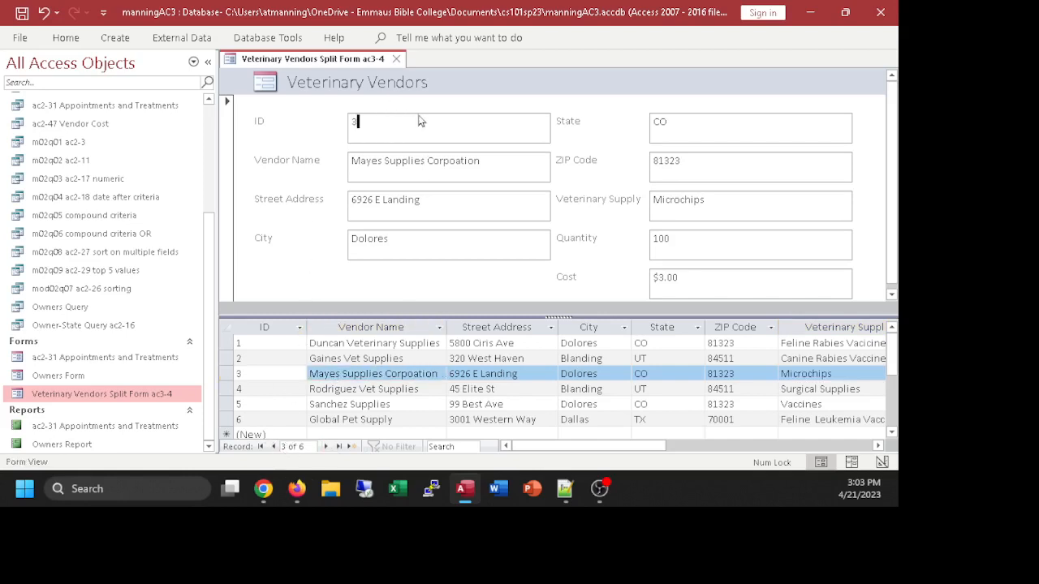
pyautogui.click(426, 201)
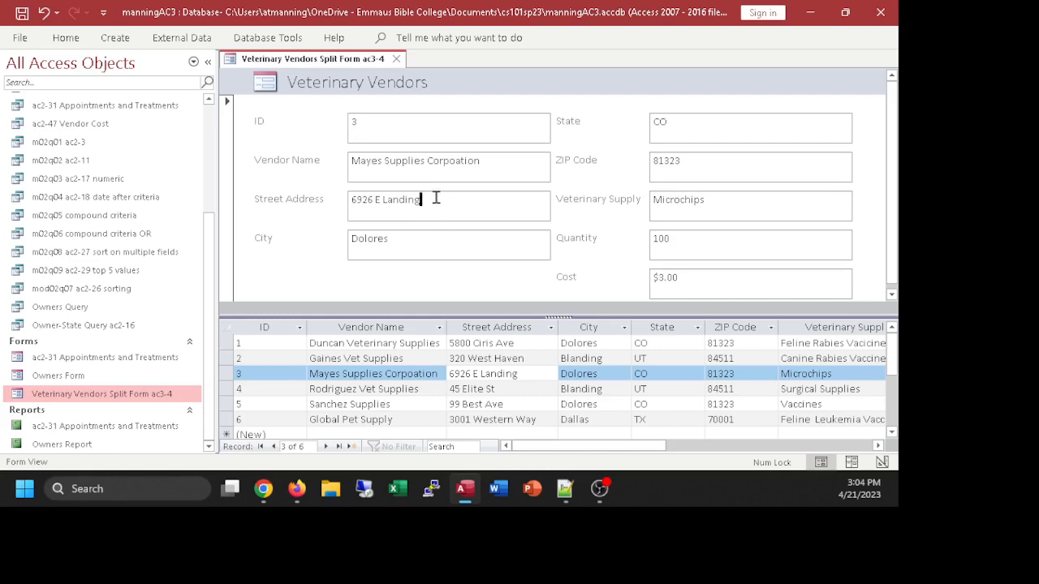
pyautogui.click(490, 162)
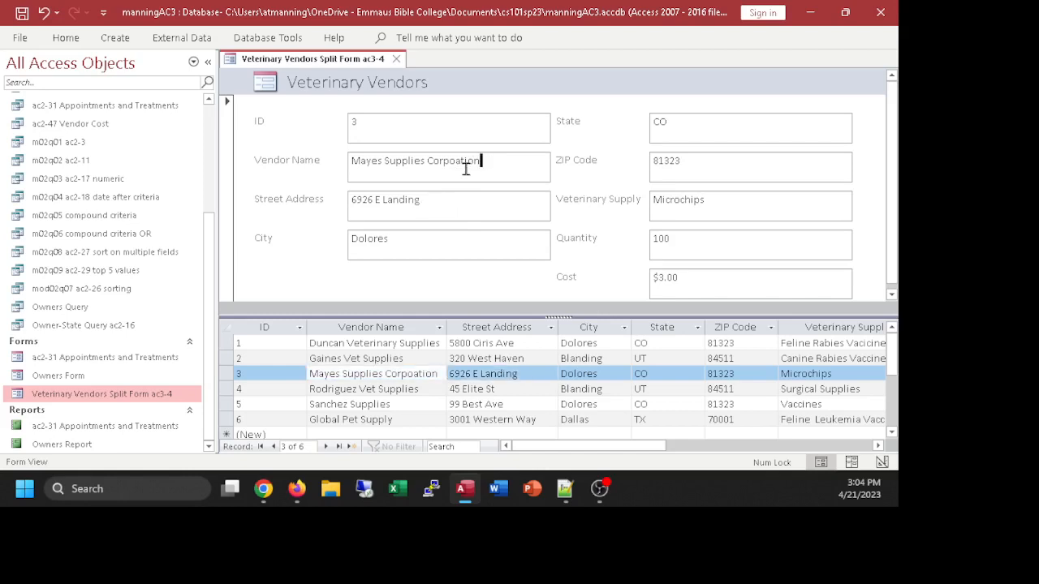
pyautogui.click(457, 161)
pyautogui.moveTo(487, 162); pyautogui.dragTo(468, 163)
pyautogui.write('LLC')
pyautogui.click(420, 161)
pyautogui.write('r')
pyautogui.press('BackSpace')
pyautogui.click(476, 195)
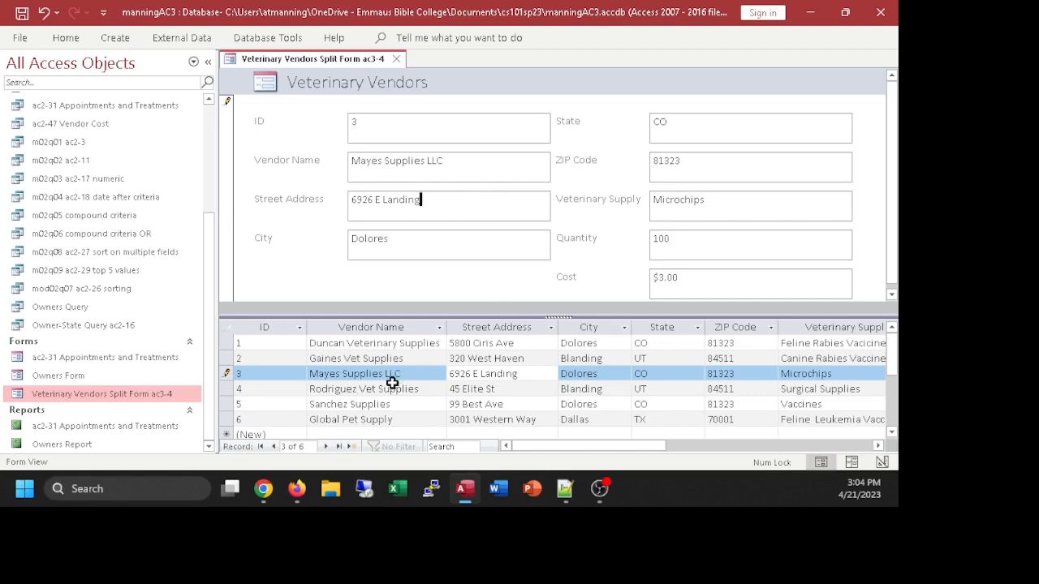
# Step: Commit the edited vendor record by moving through neighbouring records, and close the split form with its design changes saved
pyautogui.click(410, 357)
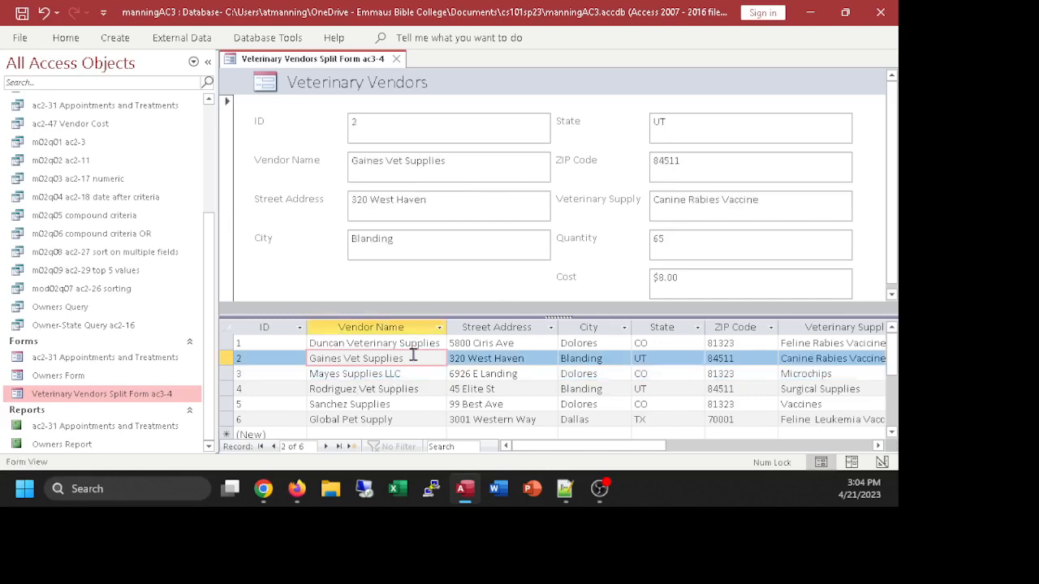
pyautogui.click(420, 373)
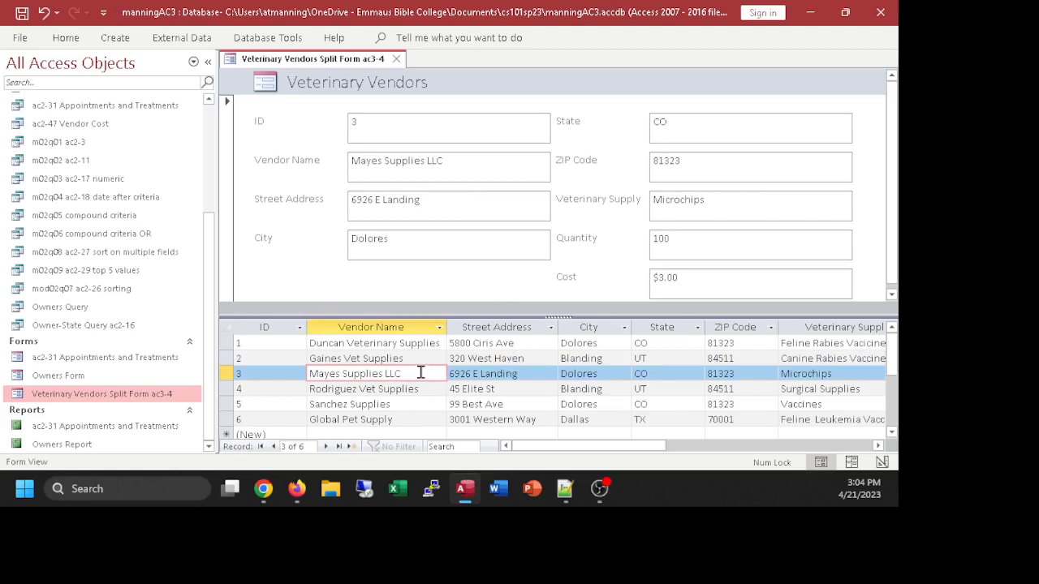
pyautogui.click(412, 388)
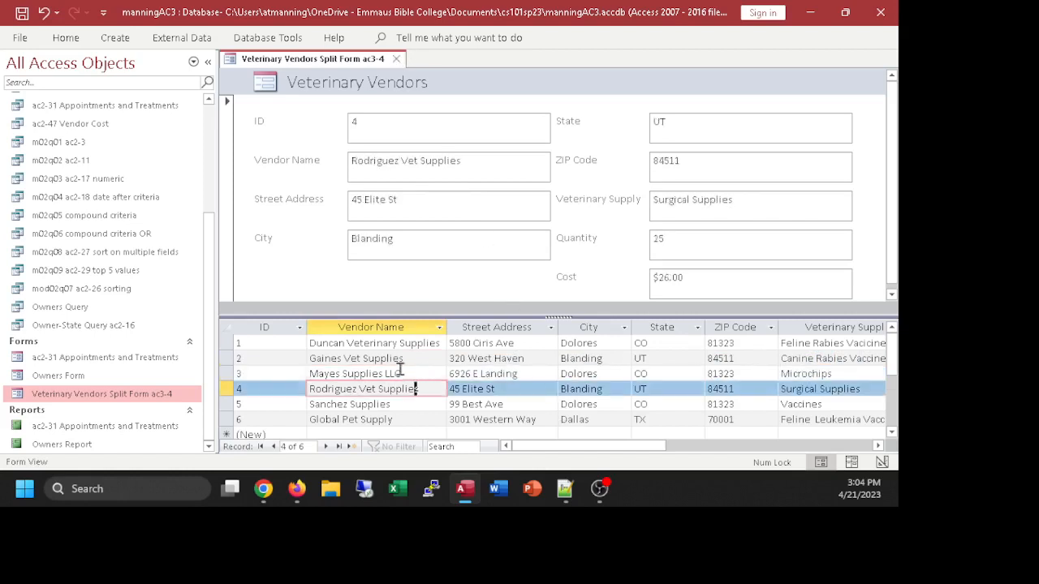
pyautogui.click(397, 59)
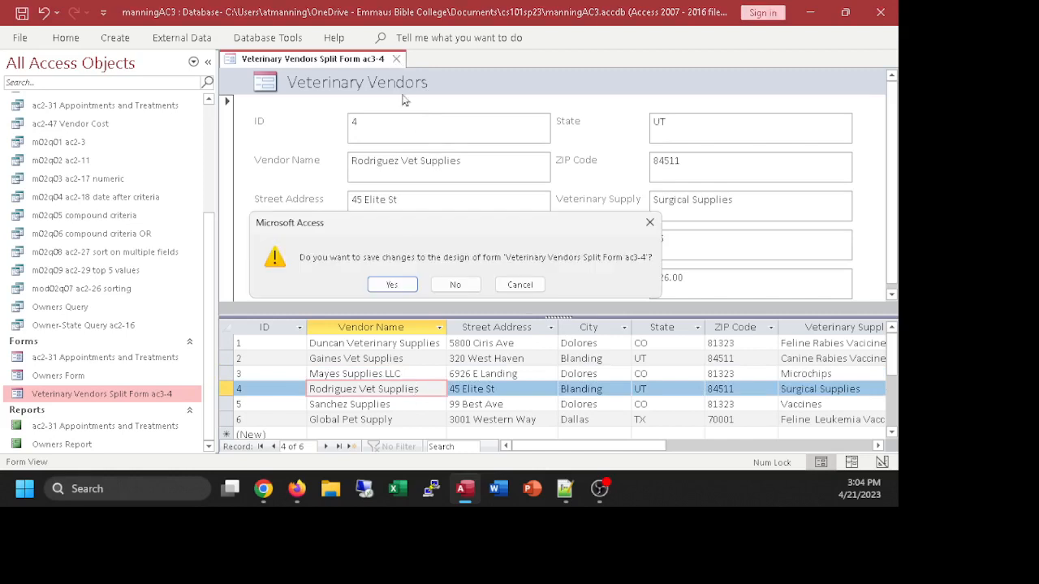
pyautogui.click(393, 286)
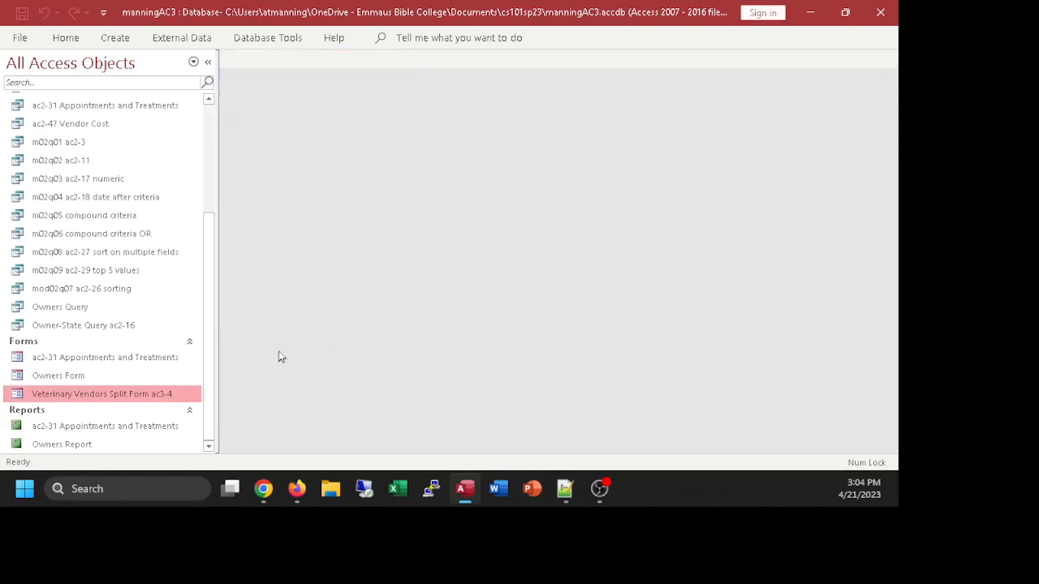
# Step: Reopen Veterinary Vendors Split Form ac3-4 to check the vendor names, and close it
pyautogui.doubleClick(49, 394)
pyautogui.click(503, 159)
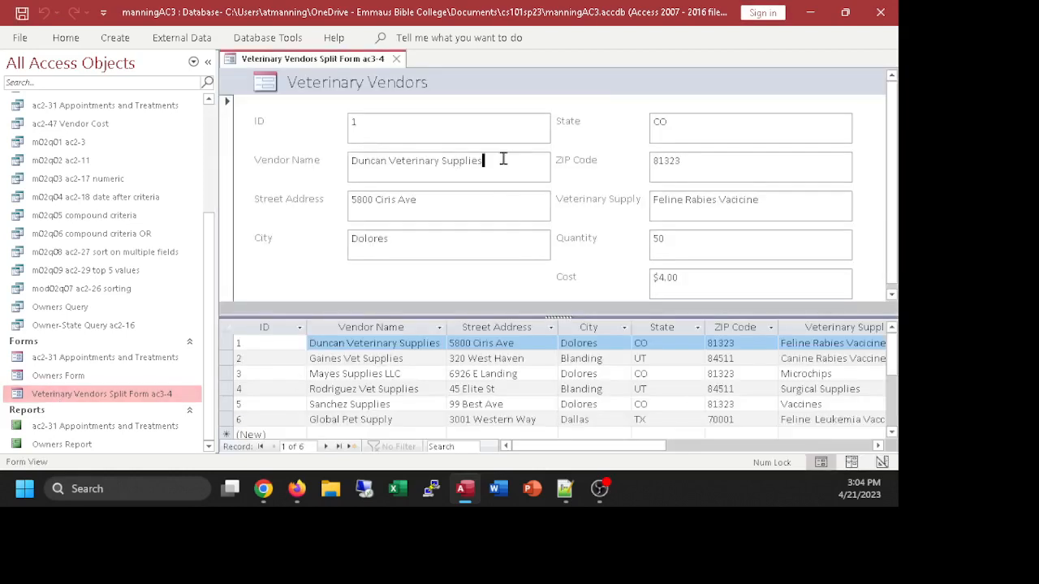
pyautogui.click(397, 59)
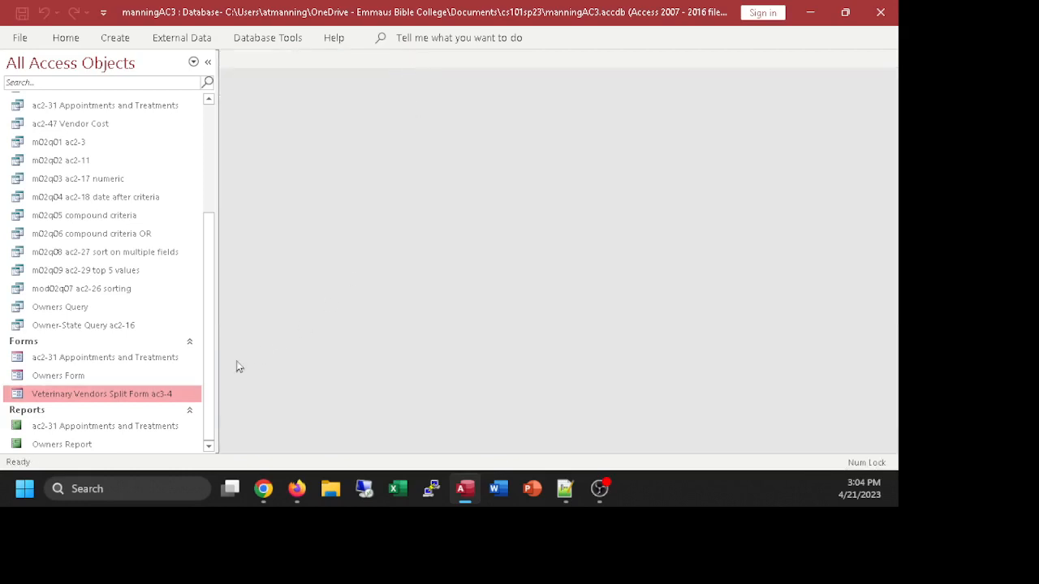
# Step: Open Veterinary Vendors Split Form ac3-4, append extra s letters to the Vendor Name of the record with ID 1, and close the form
pyautogui.doubleClick(132, 394)
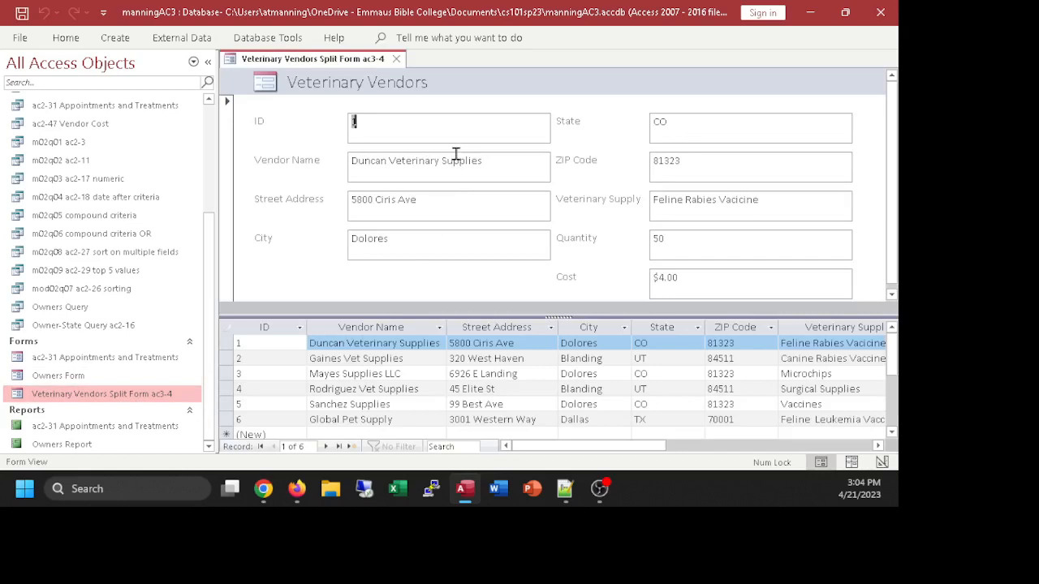
pyautogui.click(505, 159)
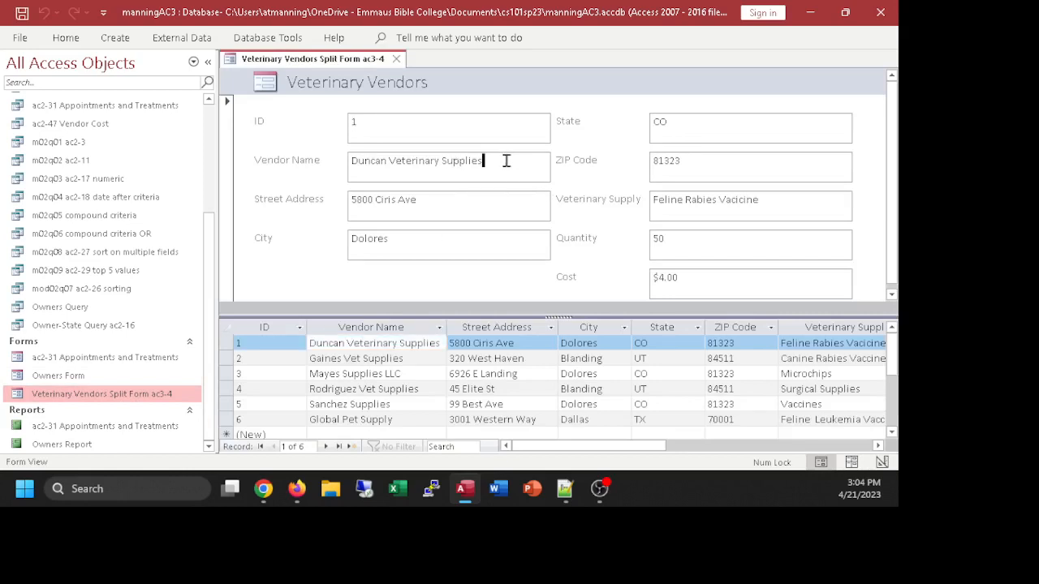
pyautogui.write('sssss')
pyautogui.press('BackSpace')
pyautogui.press('BackSpace')
pyautogui.press('BackSpace')
pyautogui.press('BackSpace')
pyautogui.press('BackSpace')
pyautogui.write('sss')
pyautogui.click(396, 59)
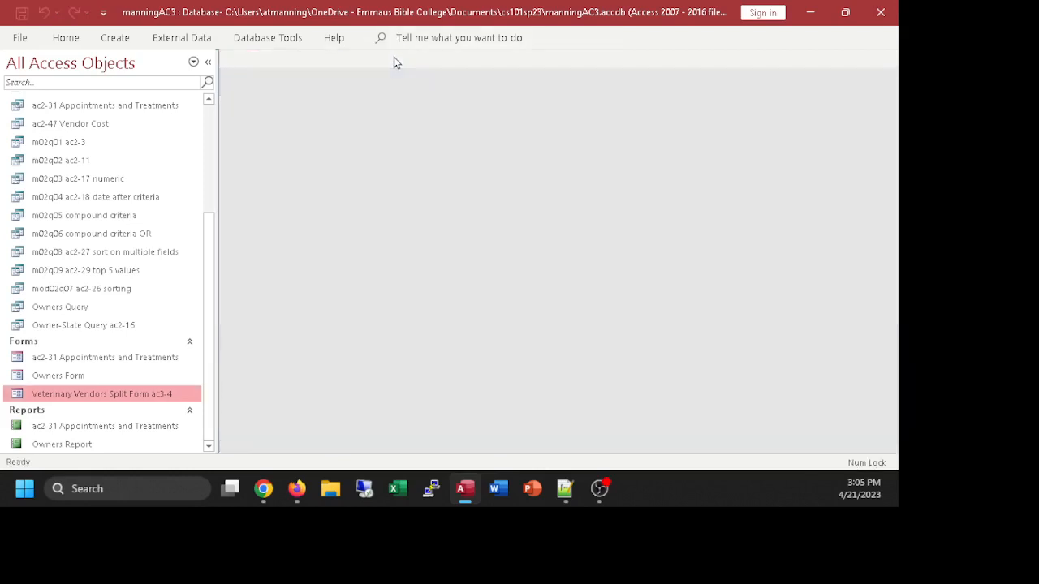
# Step: Reopen the split form, restore the Vendor Name of the record with ID 1 to Duncan Veterinary Supplies, and close the form
pyautogui.doubleClick(121, 393)
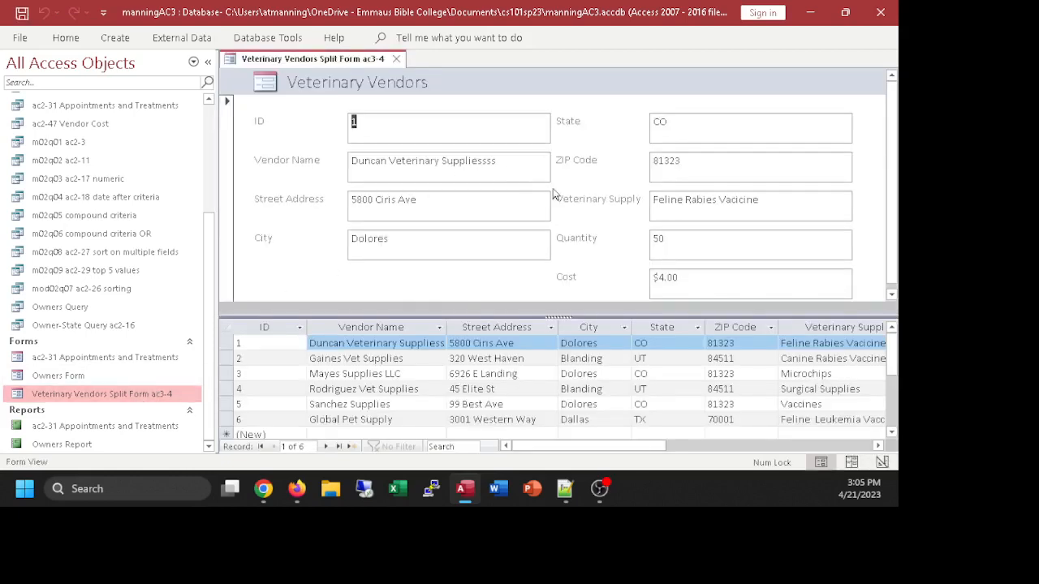
pyautogui.click(500, 160)
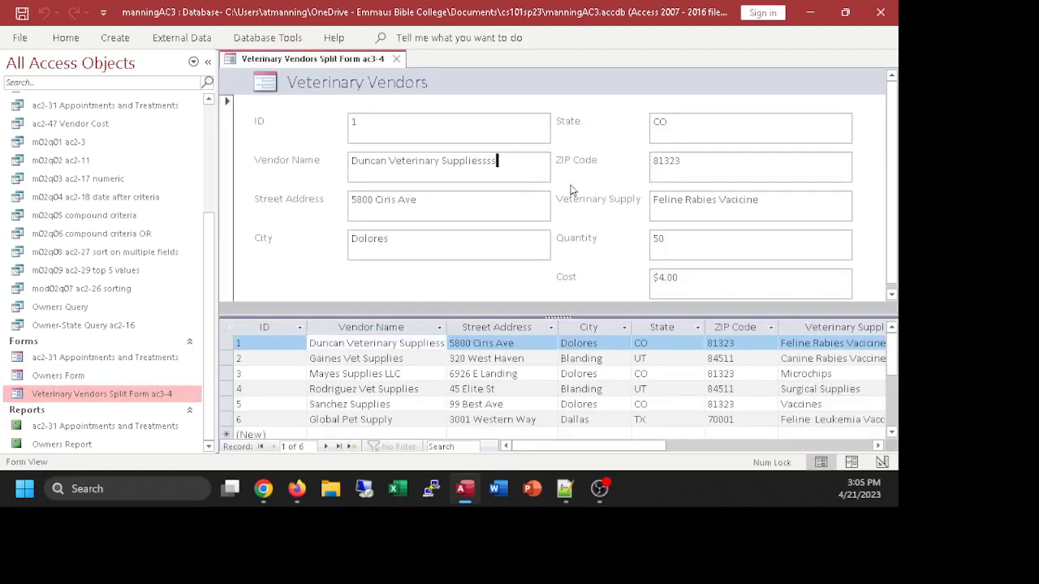
pyautogui.press('BackSpace')
pyautogui.press('BackSpace')
pyautogui.click(397, 58)
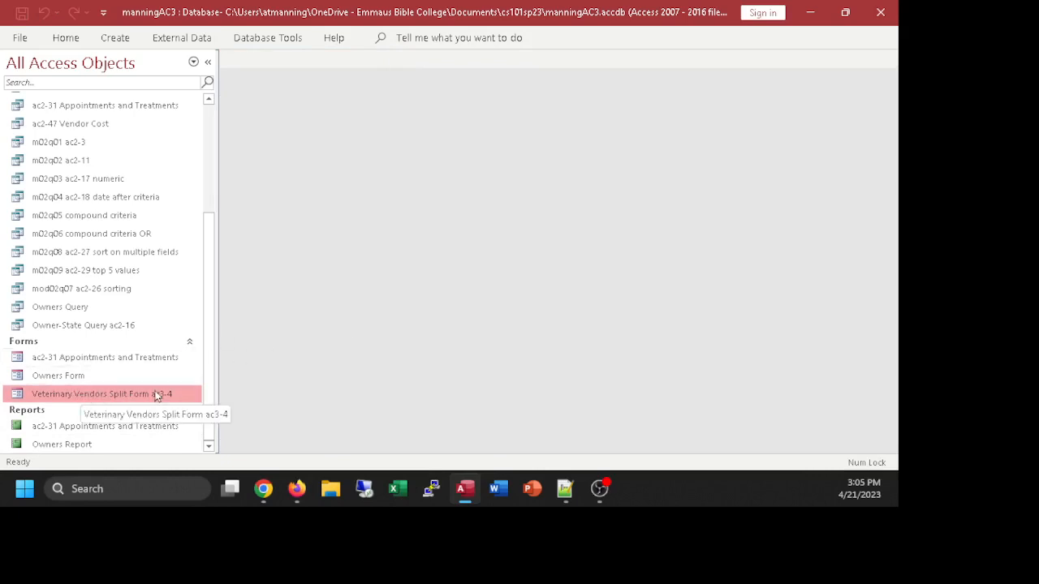
# Step: Open the Veterinary Vendors table, widen the Vendor Name column to show the full names, and close the table with its layout saved
pyautogui.scroll(2, 123, 203)
pyautogui.scroll(2, 124, 203)
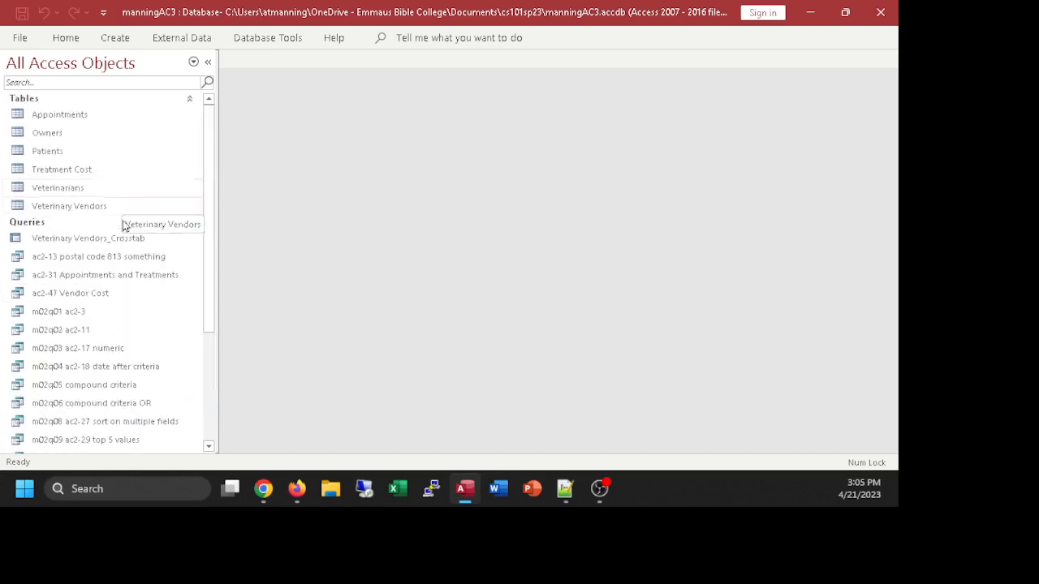
pyautogui.doubleClick(71, 206)
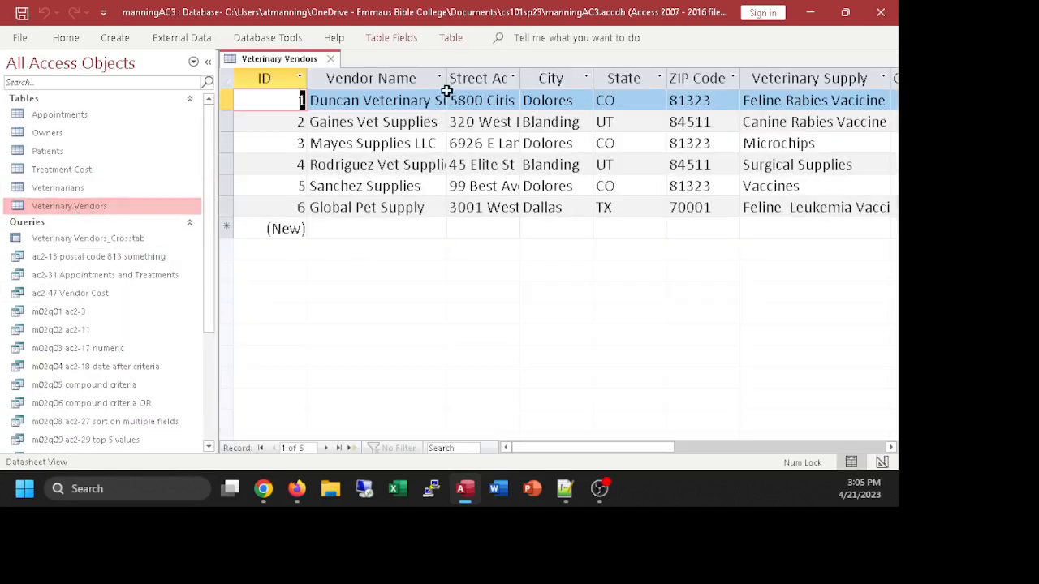
pyautogui.moveTo(448, 81); pyautogui.dragTo(486, 83)
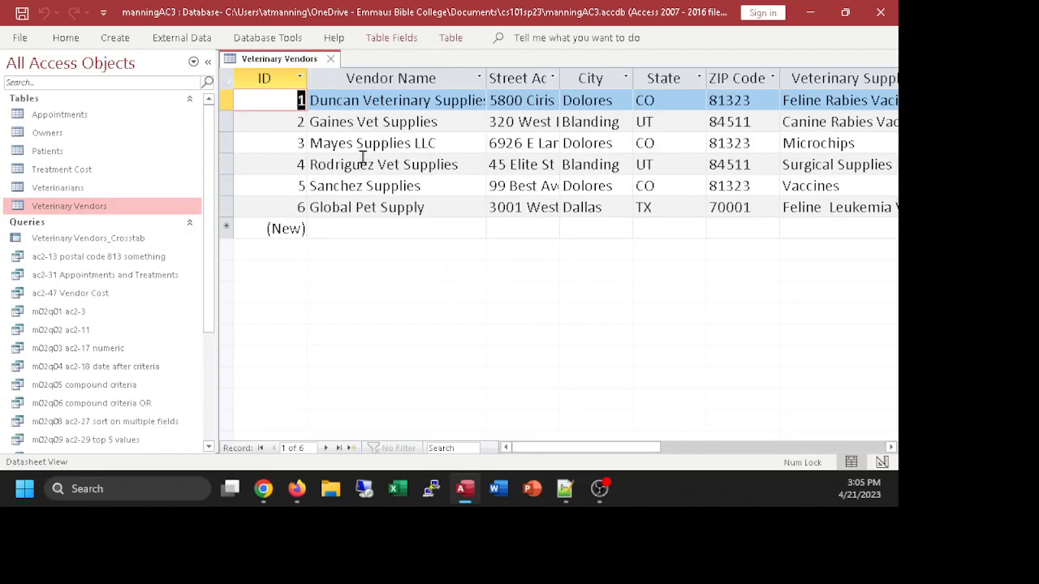
pyautogui.click(331, 59)
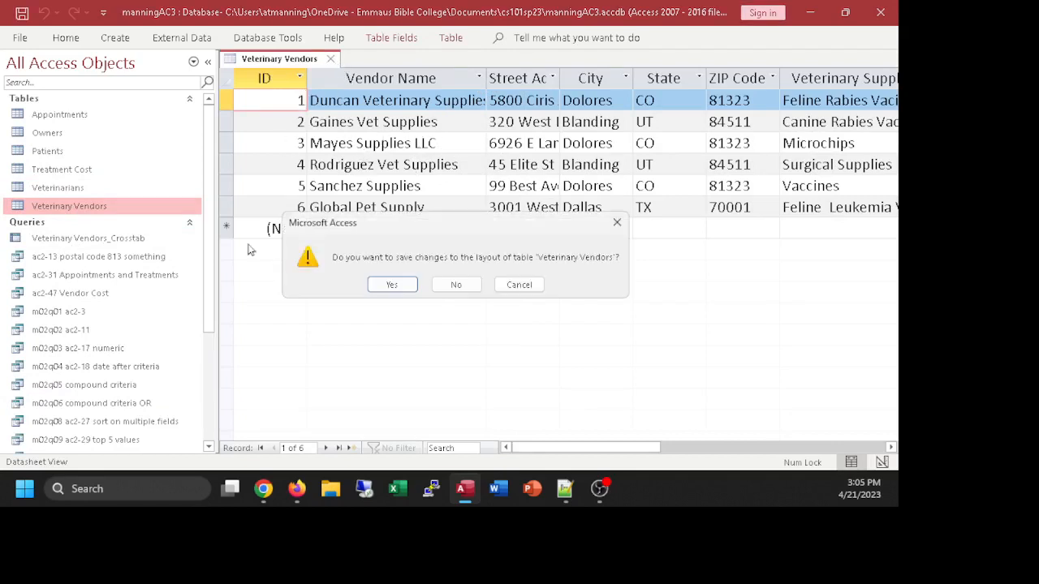
pyautogui.click(391, 284)
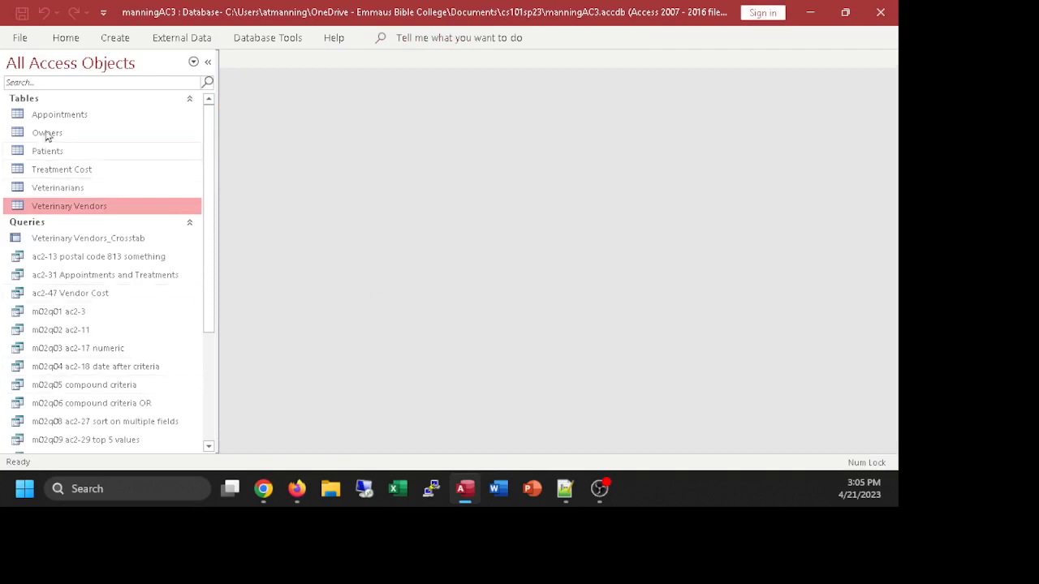
# Step: Open the Owners Form to view its single-record layout, and close it
pyautogui.scroll(-4, 208, 349)
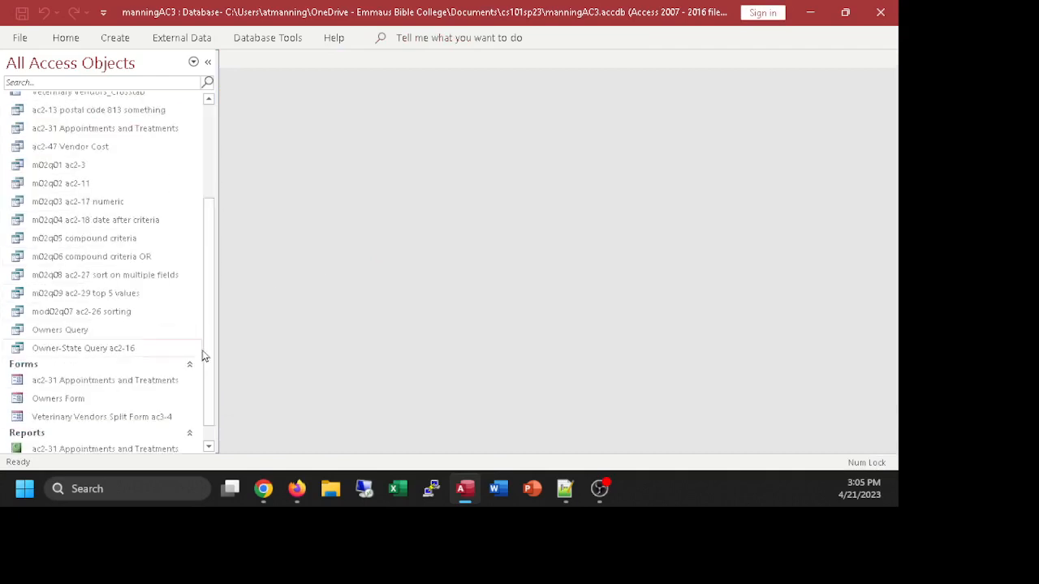
pyautogui.doubleClick(57, 401)
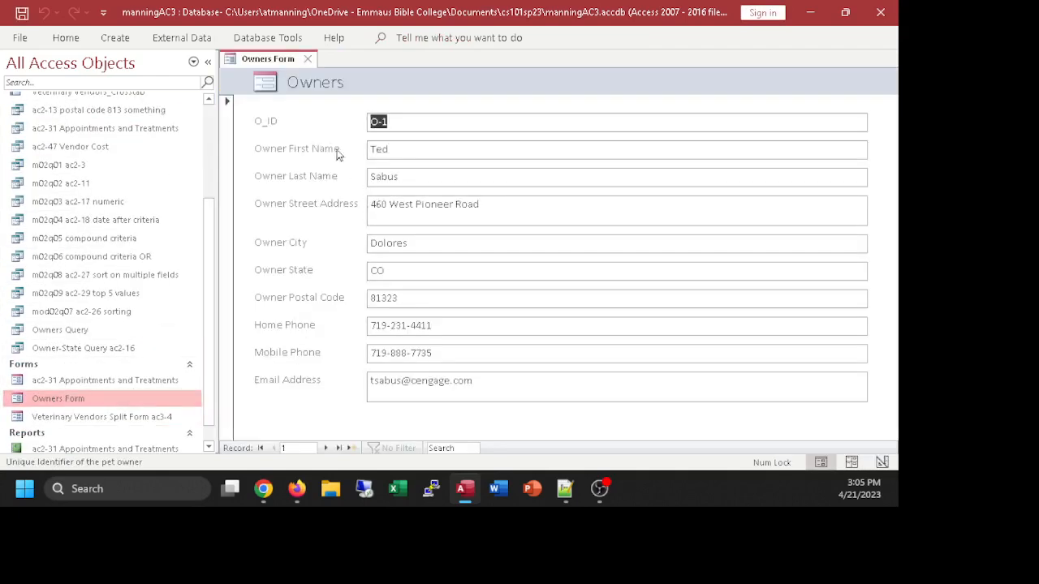
pyautogui.click(308, 58)
# Step: Open Veterinary Vendors Split Form ac3-4 and select the record with ID 5 in the datasheet section
pyautogui.doubleClick(109, 416)
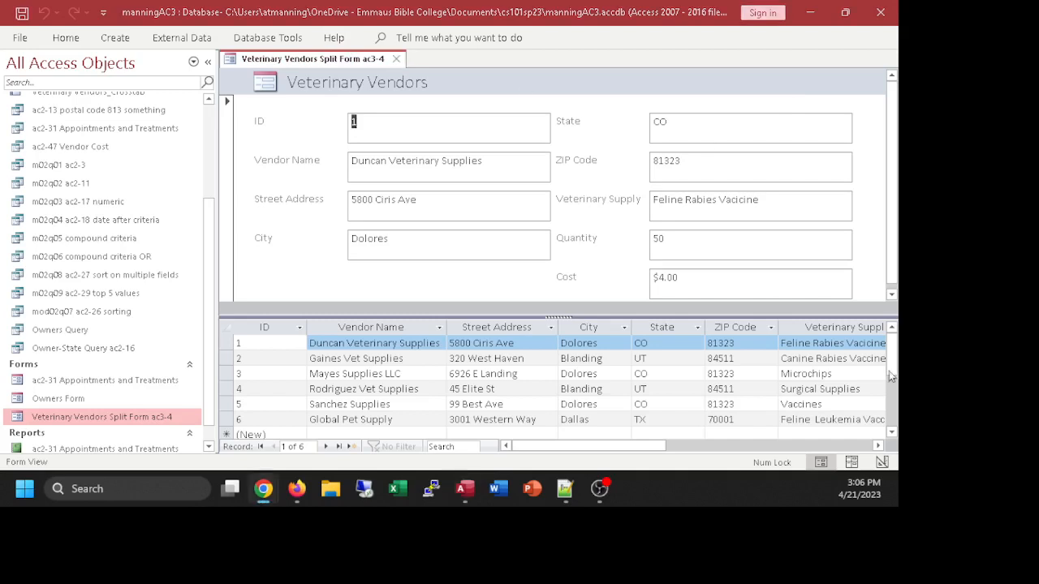
pyautogui.click(445, 321)
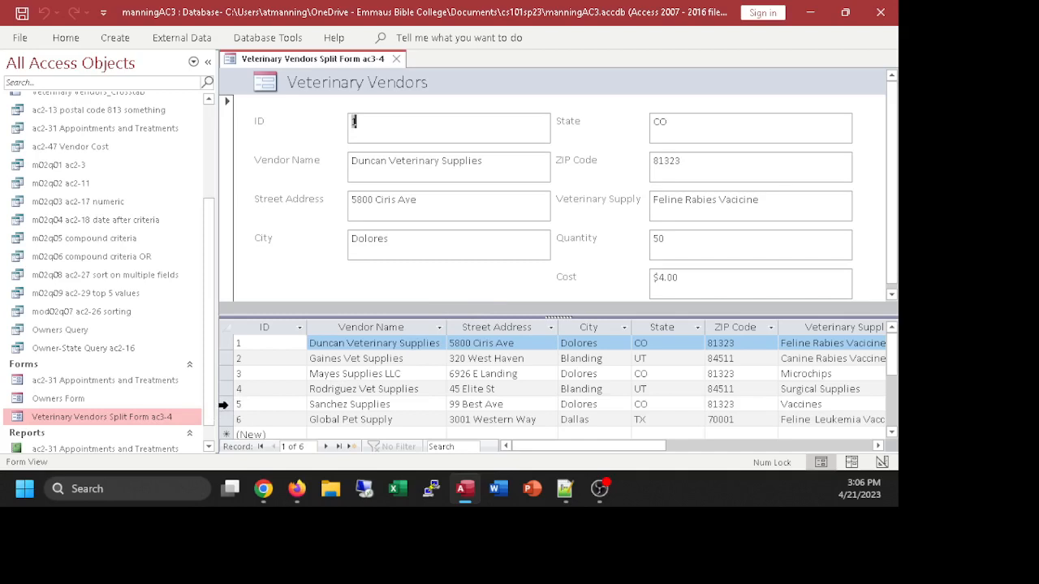
pyautogui.click(223, 404)
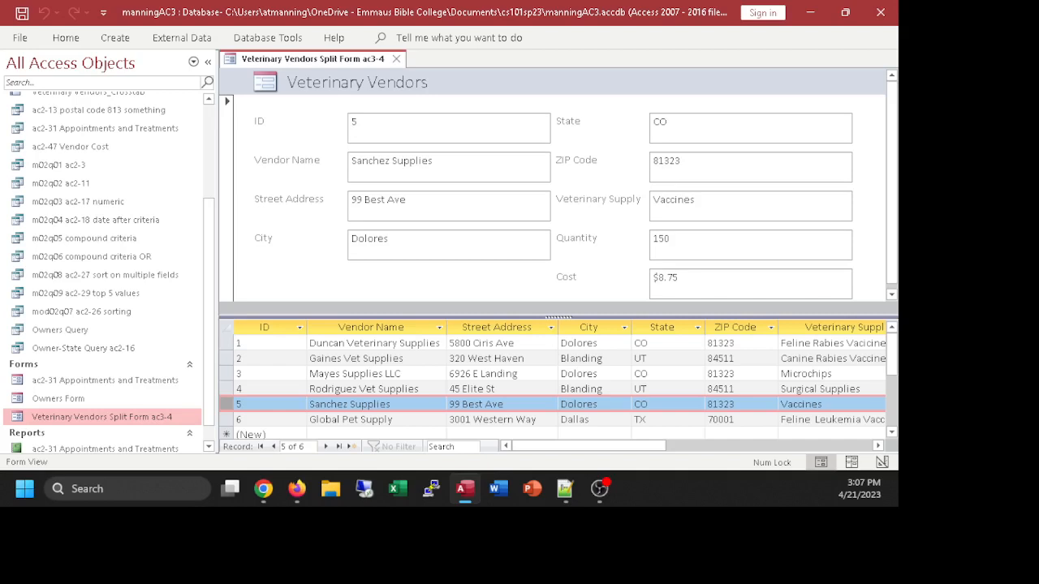
# Step: Move the divider between the form and datasheet sections up and back down, and close the split form with its changes saved
pyautogui.moveTo(558, 315); pyautogui.dragTo(558, 303)
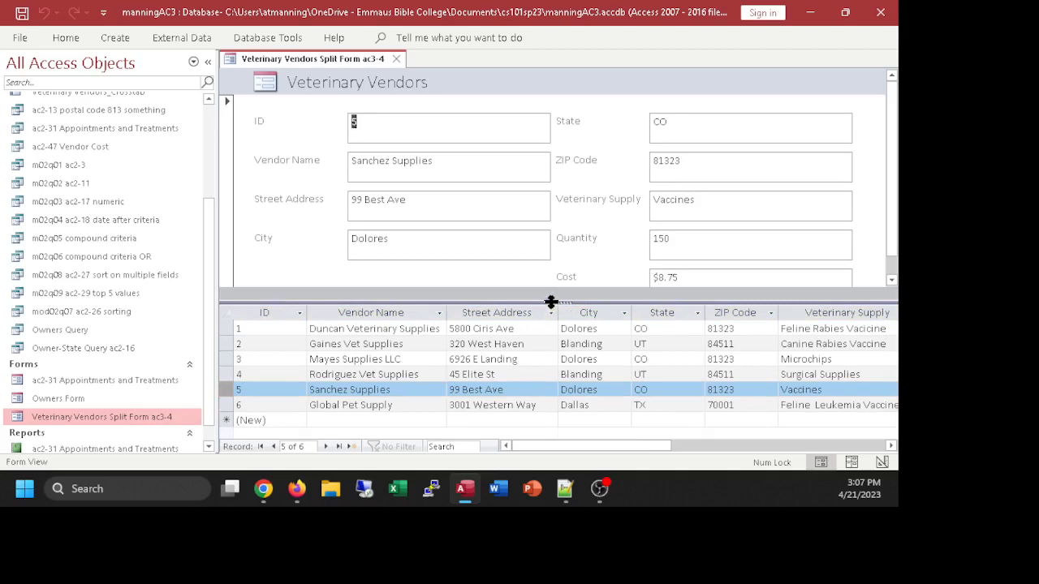
pyautogui.moveTo(551, 302); pyautogui.dragTo(553, 316)
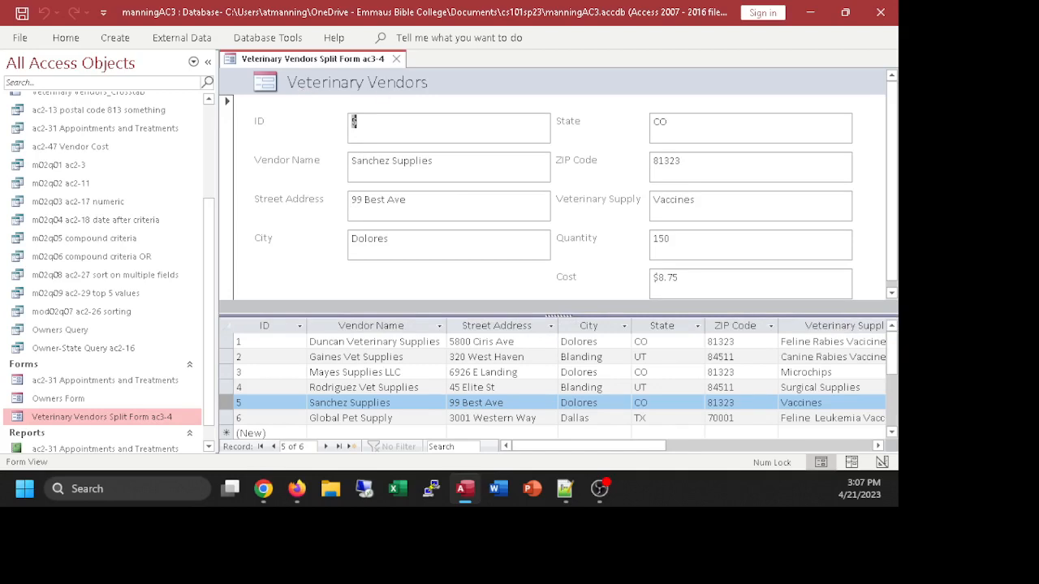
pyautogui.hotkey('alt', 'Tab')
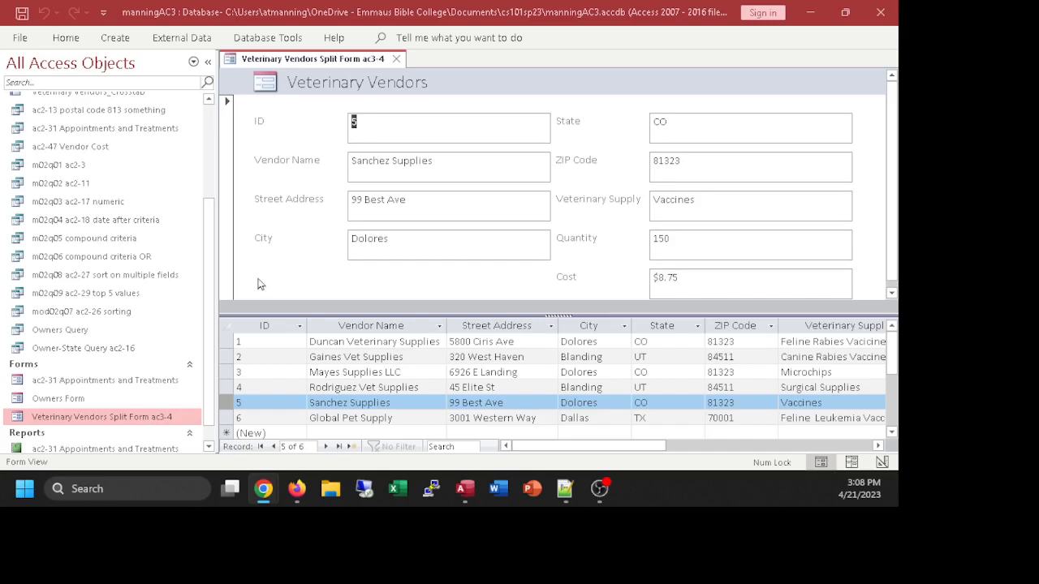
pyautogui.click(396, 65)
pyautogui.click(389, 284)
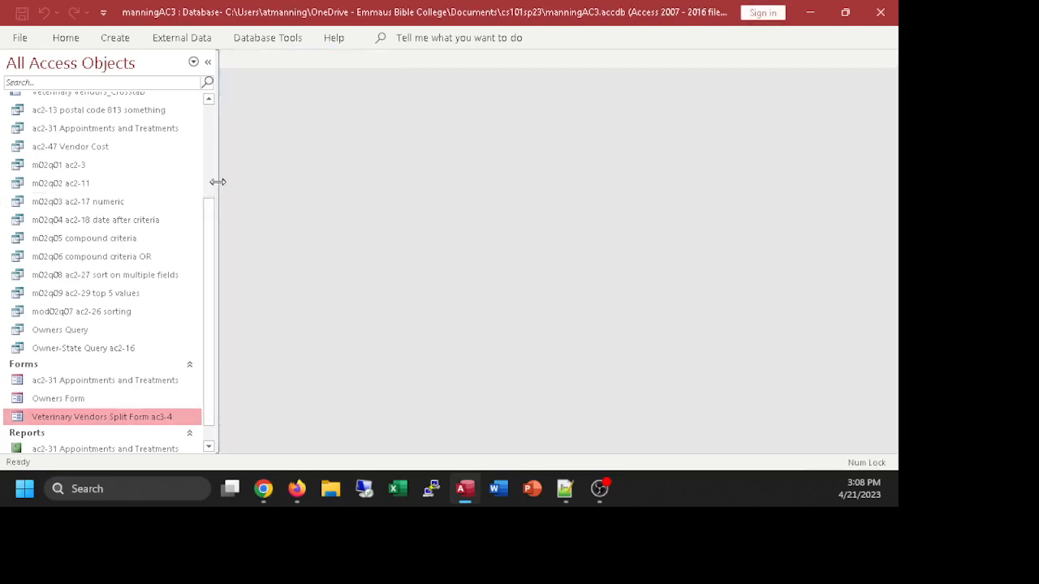
# Step: Narrow the object list slightly and open the Veterinary Vendors table in Design View
pyautogui.moveTo(214, 179); pyautogui.dragTo(207, 178)
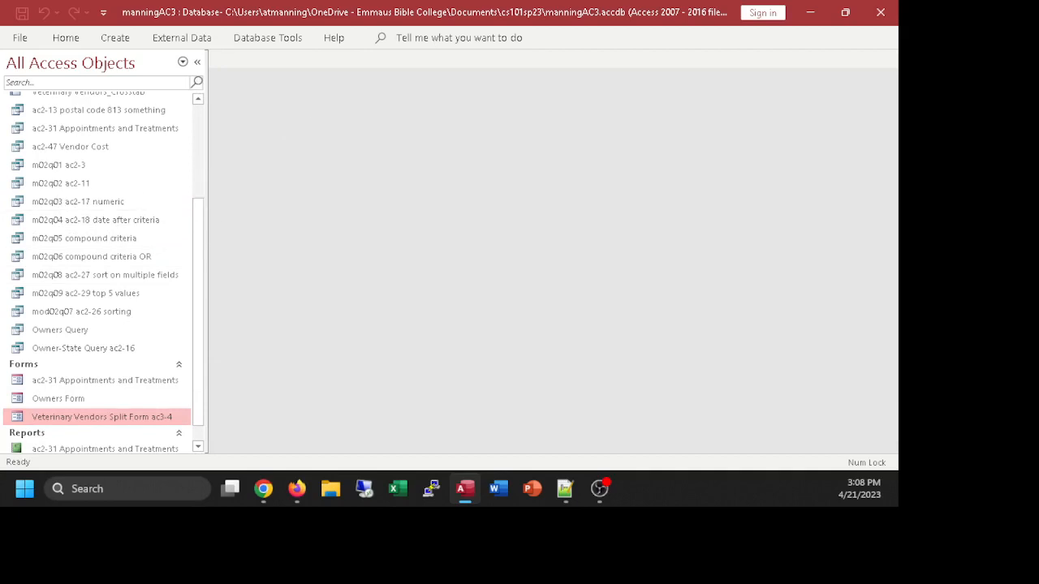
pyautogui.hotkey('alt', 'Tab')
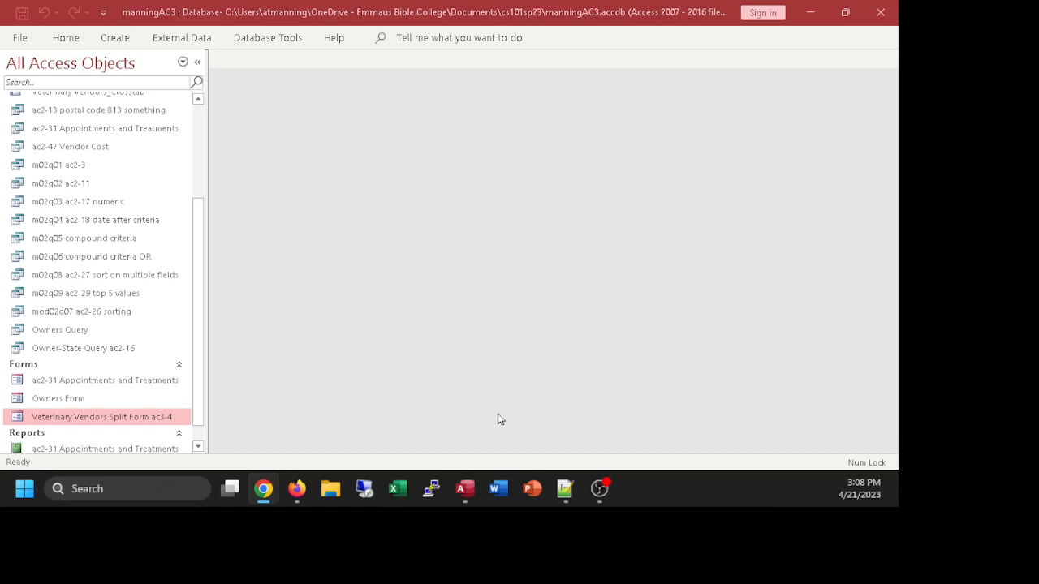
pyautogui.moveTo(200, 292); pyautogui.dragTo(202, 144)
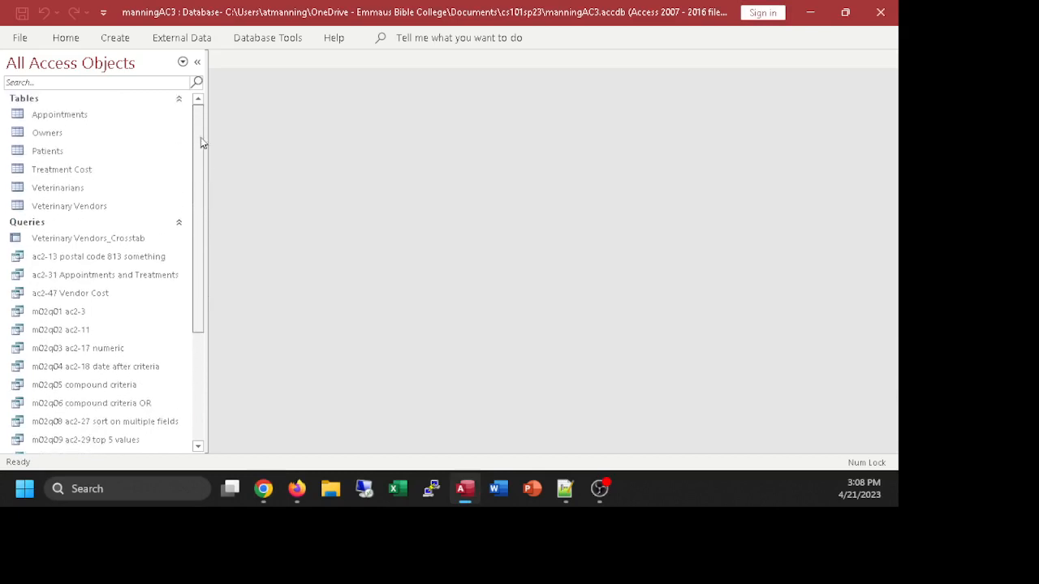
pyautogui.rightClick(46, 208)
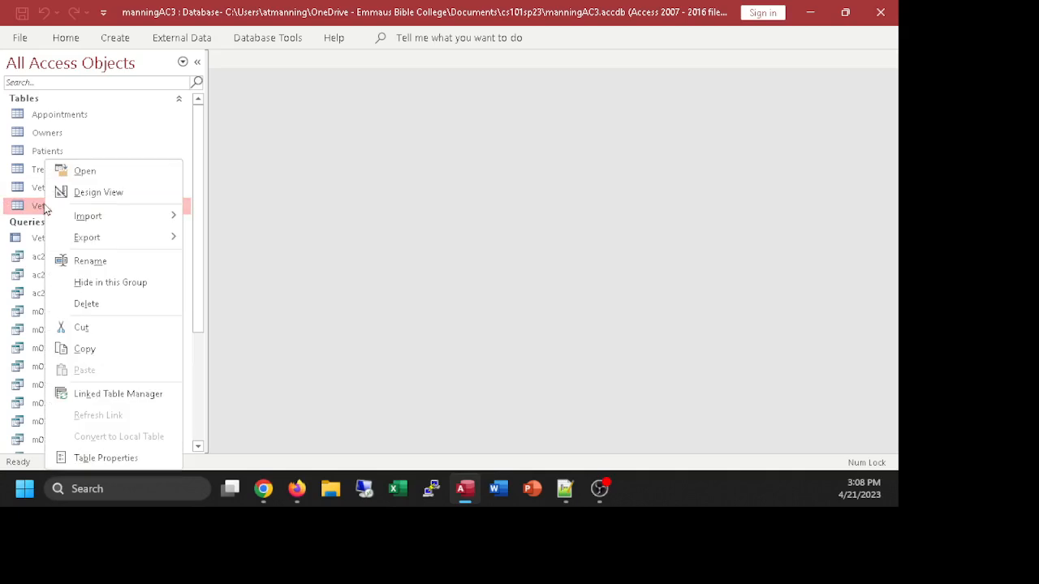
pyautogui.click(92, 196)
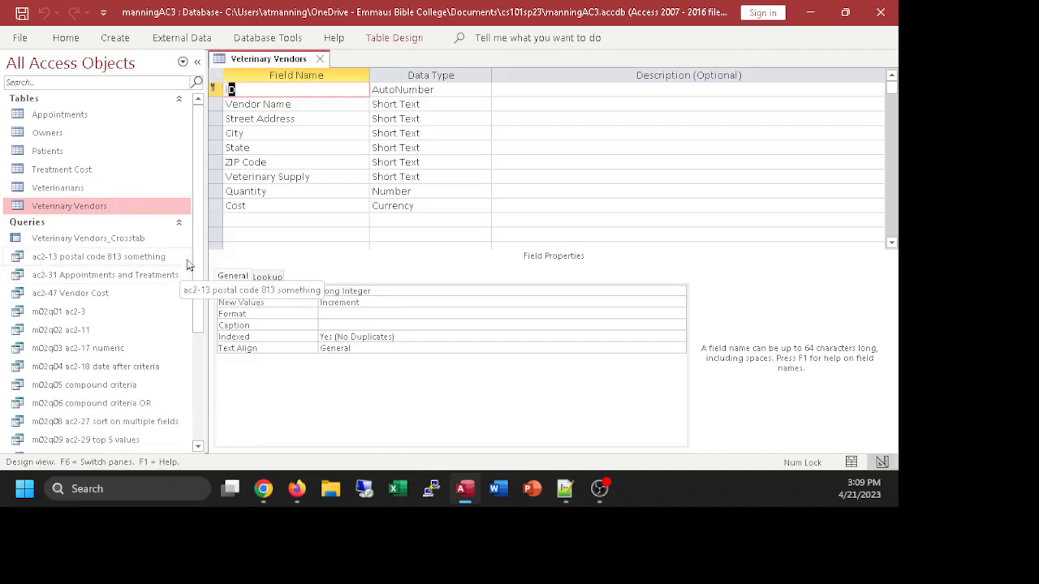
# Step: Set the Field Size of the Quantity field to Single
pyautogui.click(242, 191)
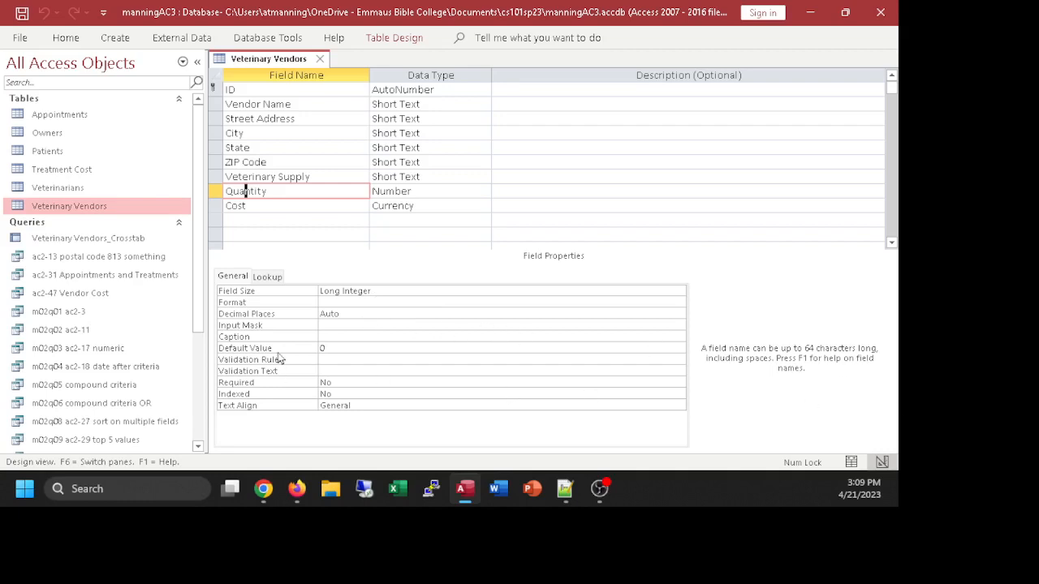
pyautogui.click(378, 292)
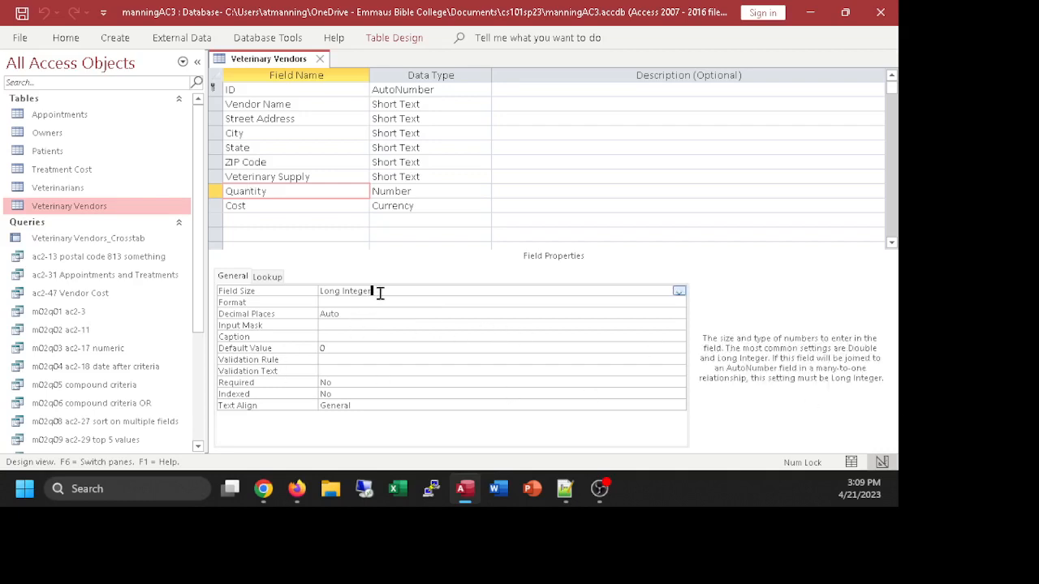
pyautogui.click(678, 291)
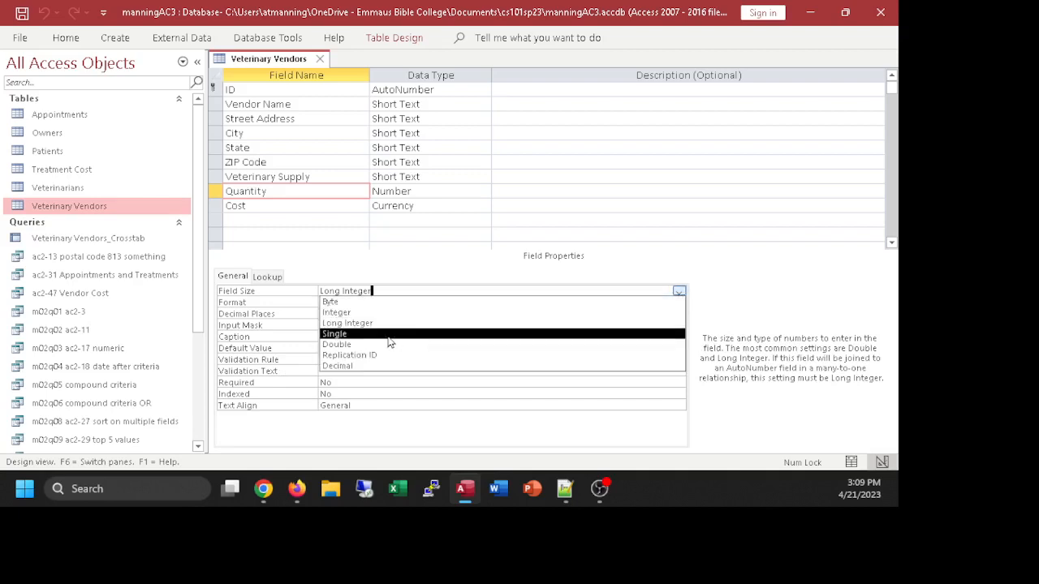
pyautogui.click(338, 335)
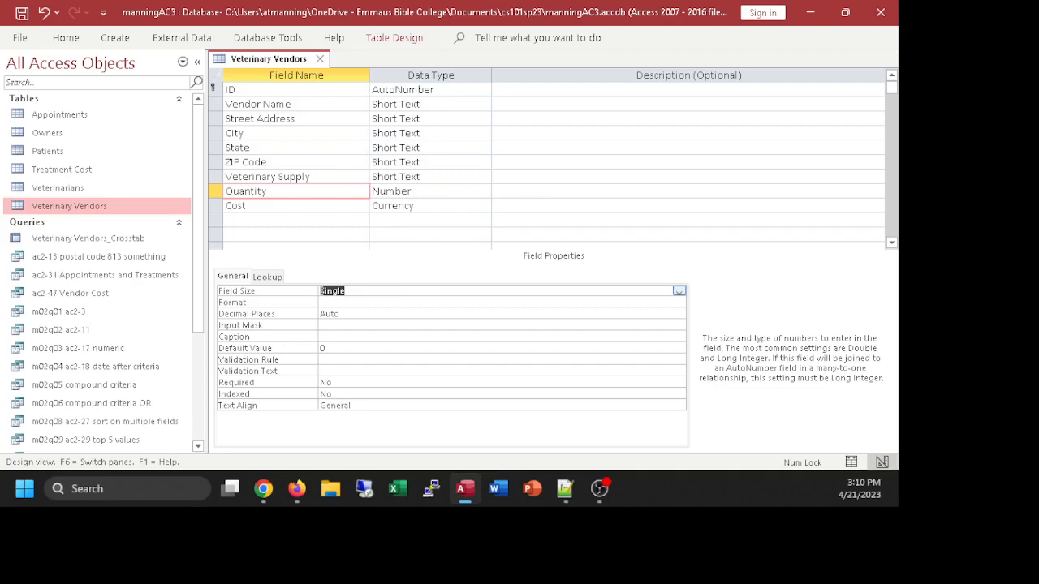
pyautogui.hotkey('alt', 'Tab')
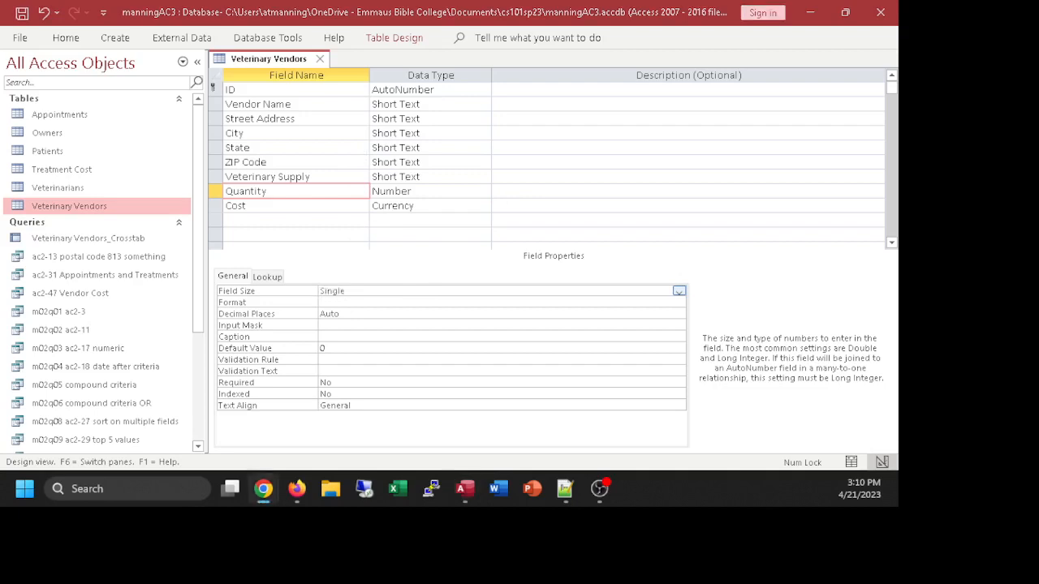
pyautogui.click(336, 292)
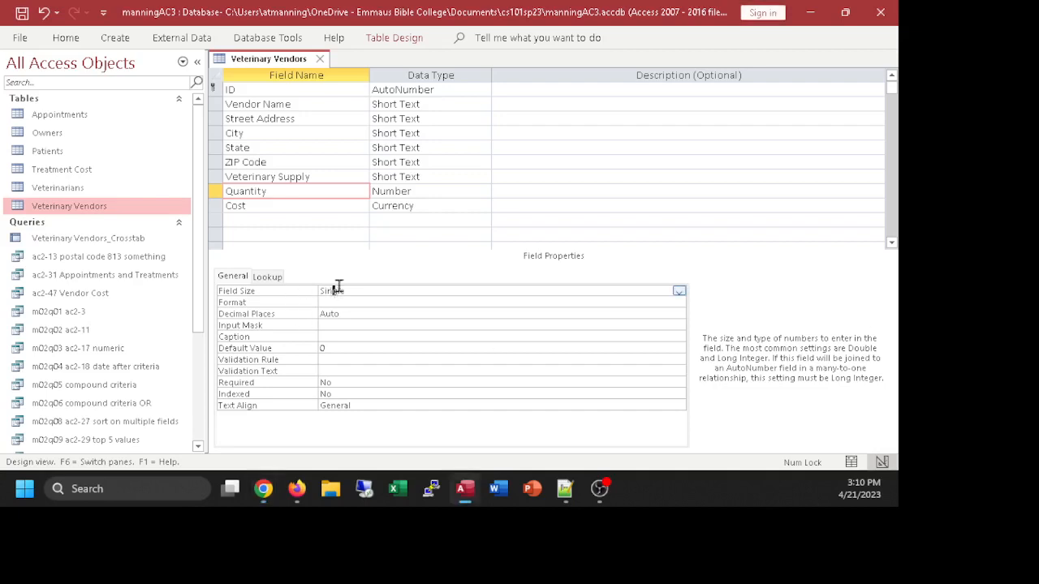
pyautogui.click(362, 292)
# Step: Set the Quantity field's Format to Fixed and its Decimal Places to 2
pyautogui.click(356, 301)
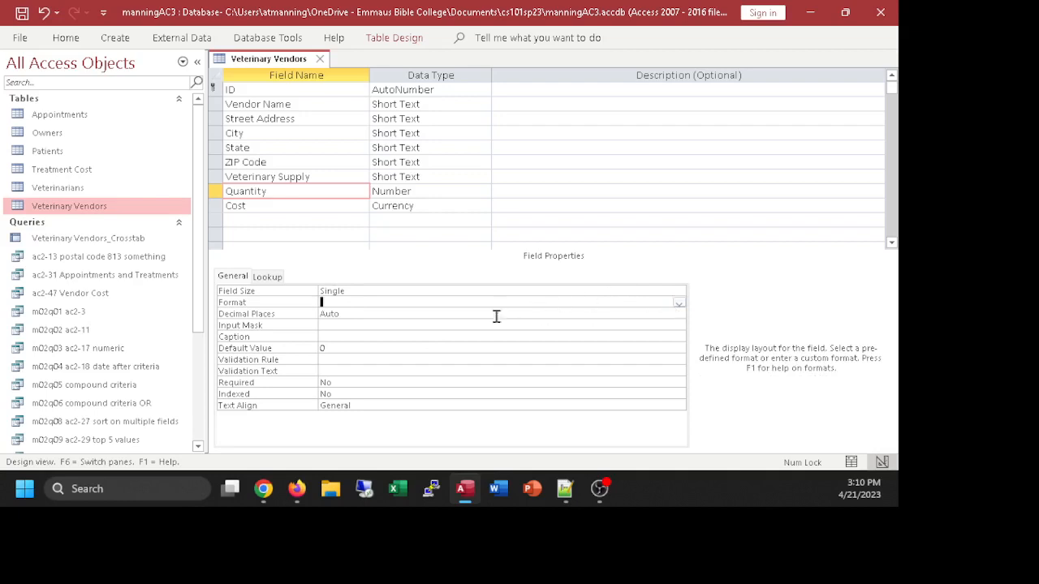
pyautogui.click(679, 304)
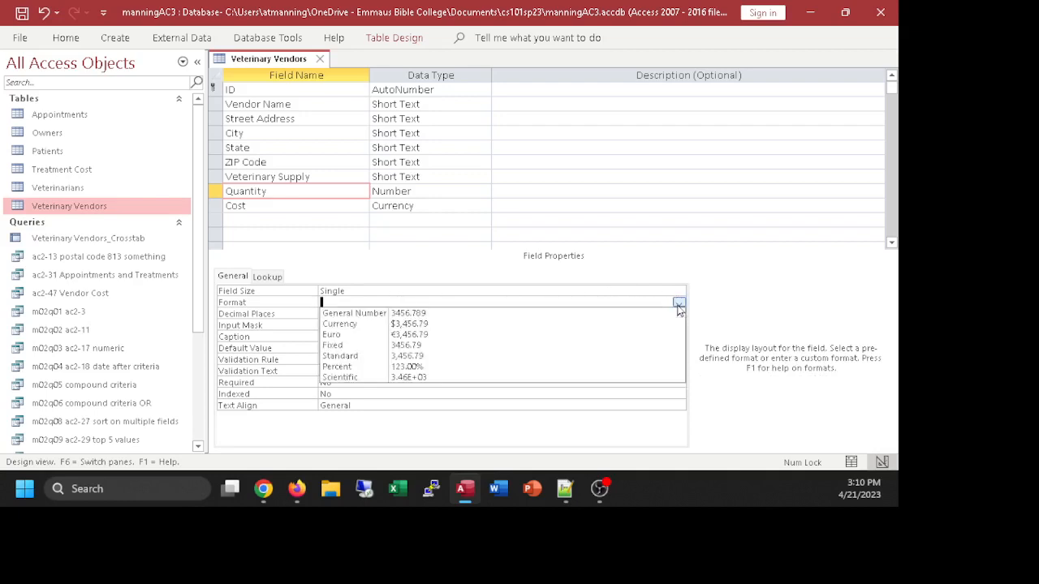
pyautogui.click(341, 346)
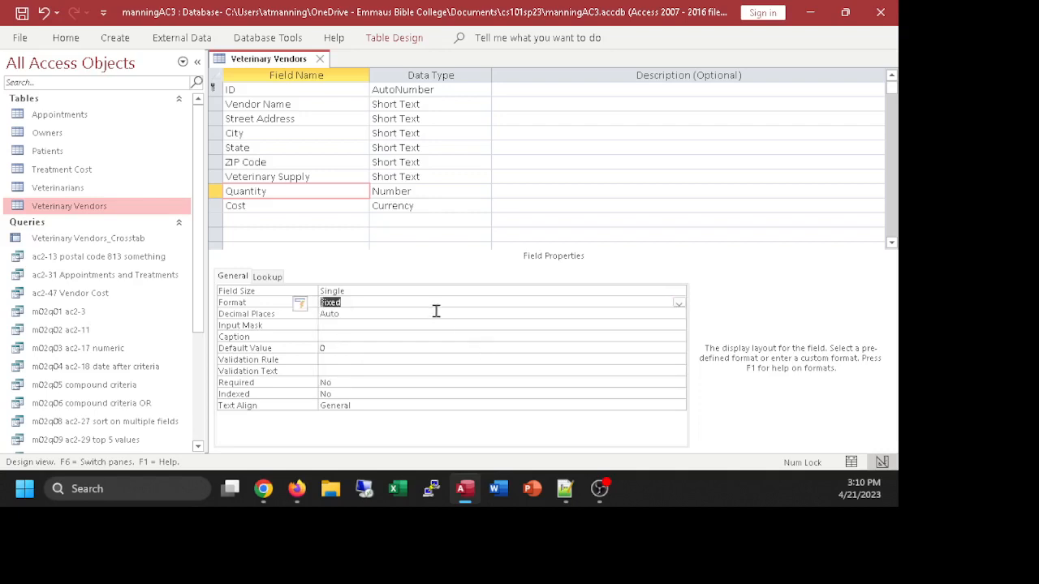
pyautogui.click(355, 317)
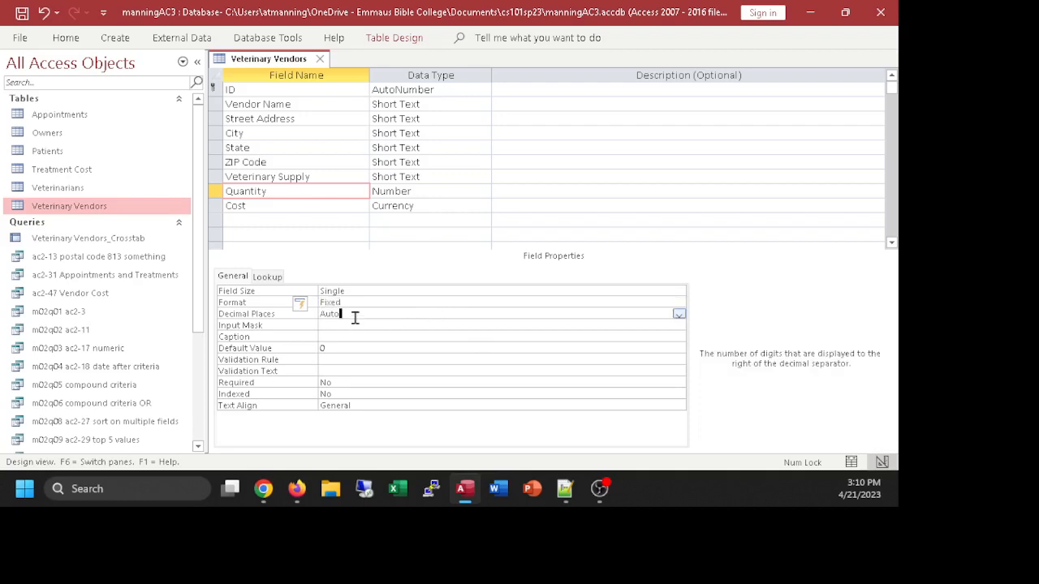
pyautogui.click(679, 314)
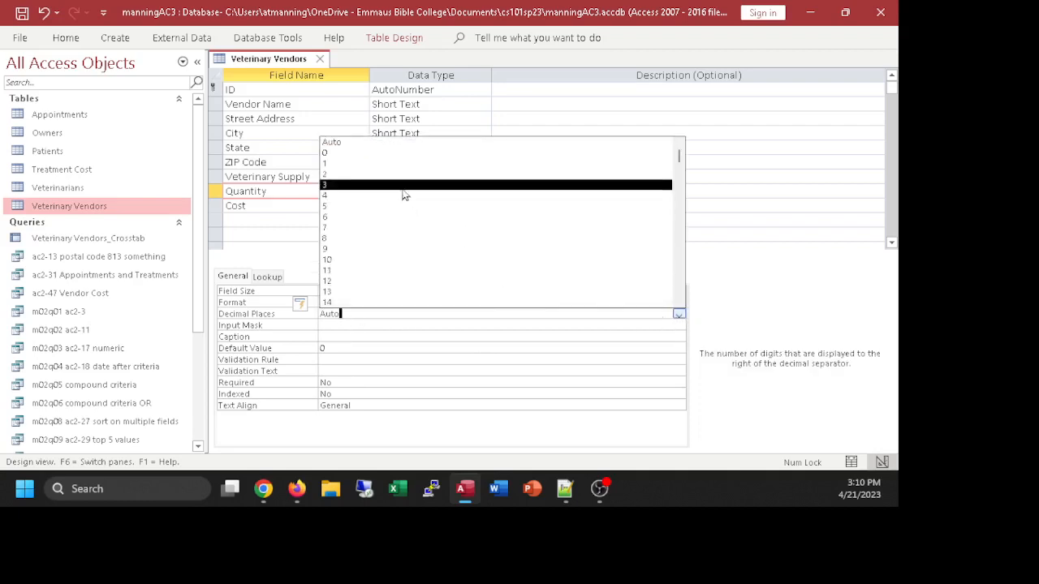
pyautogui.click(344, 174)
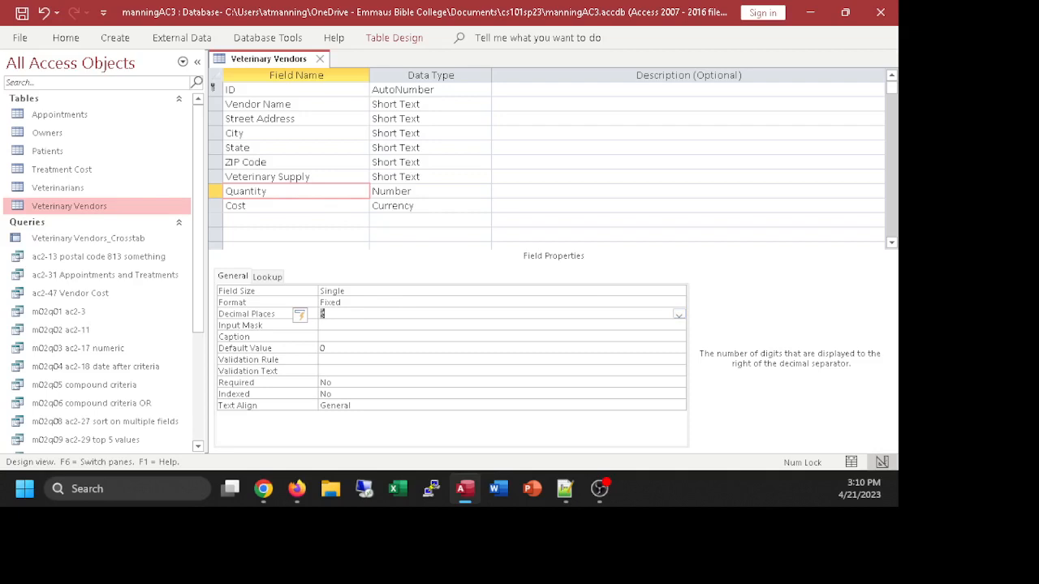
# Step: Save the Veterinary Vendors table and display its Quantity and Cost columns in Datasheet View
pyautogui.hotkey('alt', 'Tab')
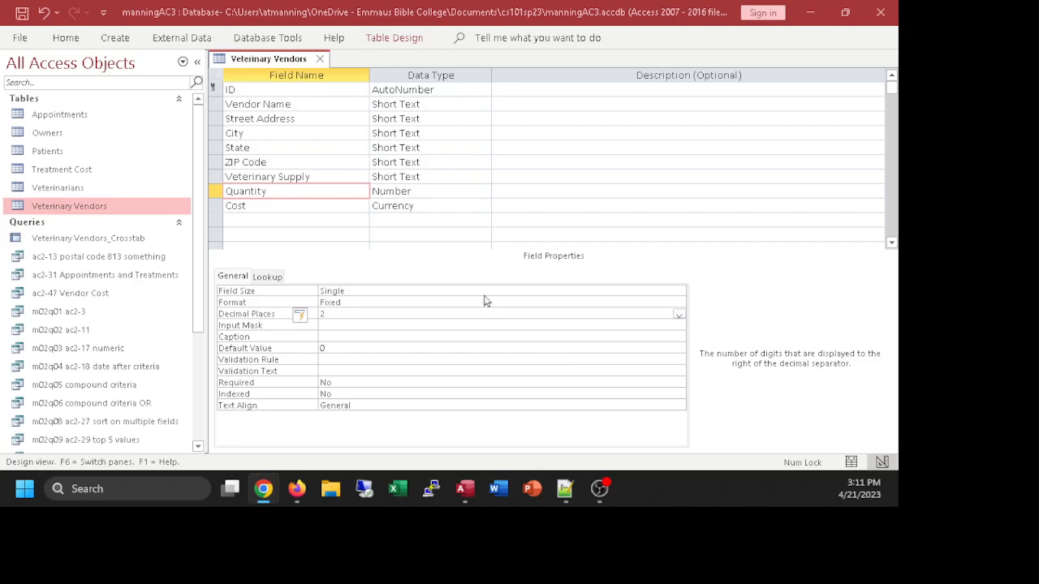
pyautogui.click(66, 37)
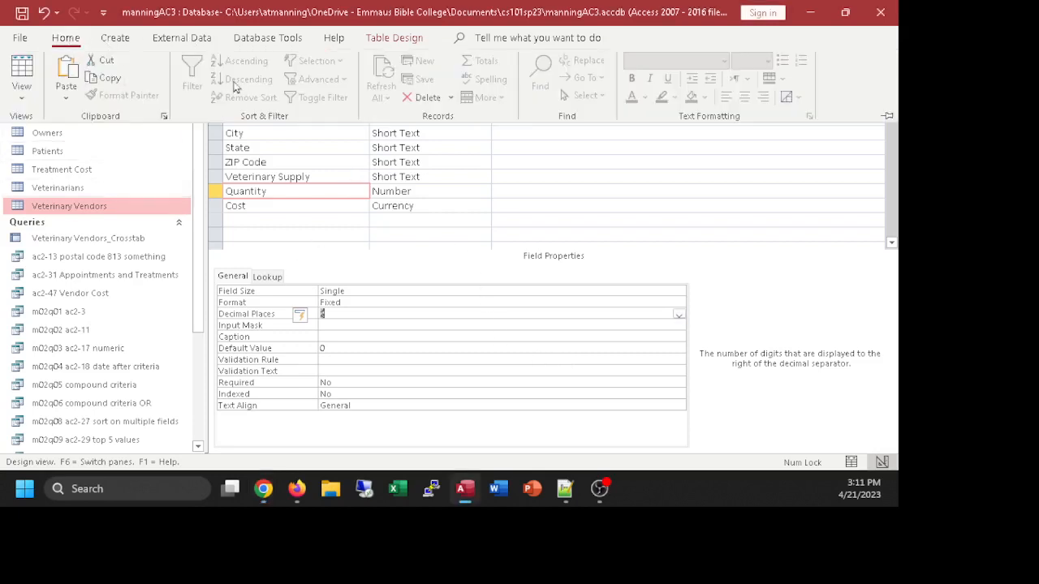
pyautogui.click(23, 73)
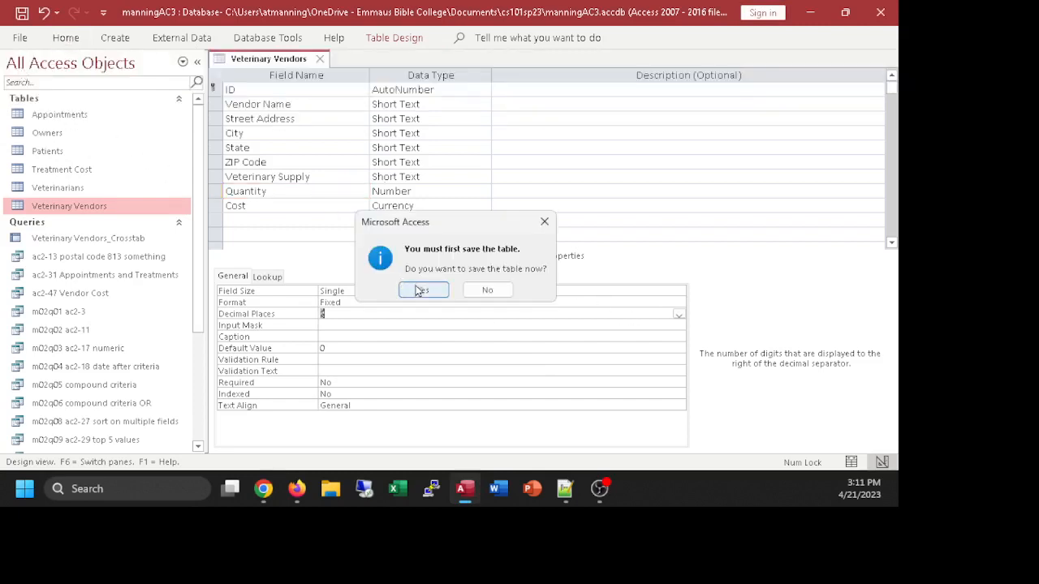
pyautogui.click(420, 291)
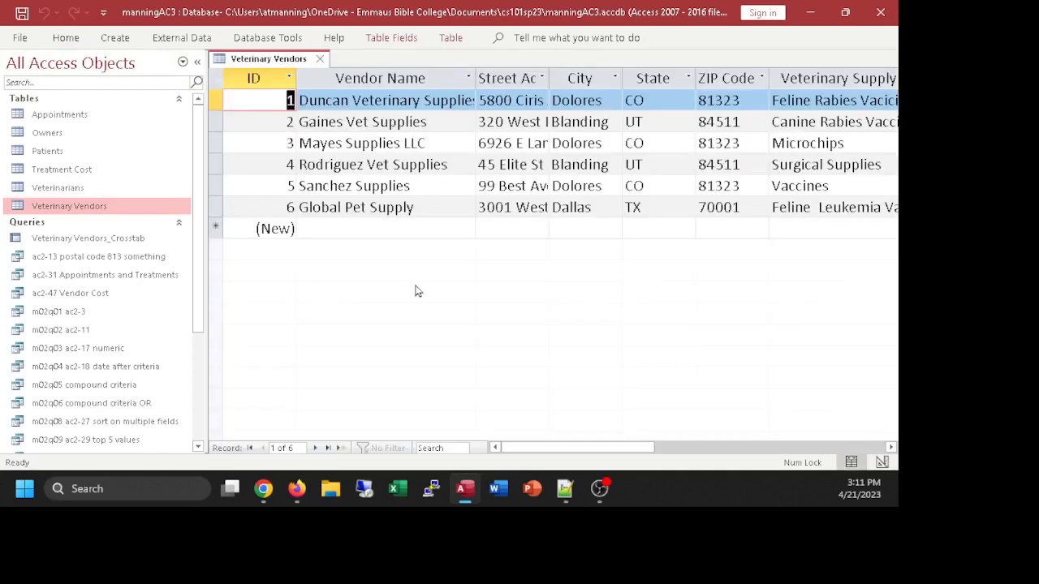
pyautogui.moveTo(599, 448); pyautogui.dragTo(725, 451)
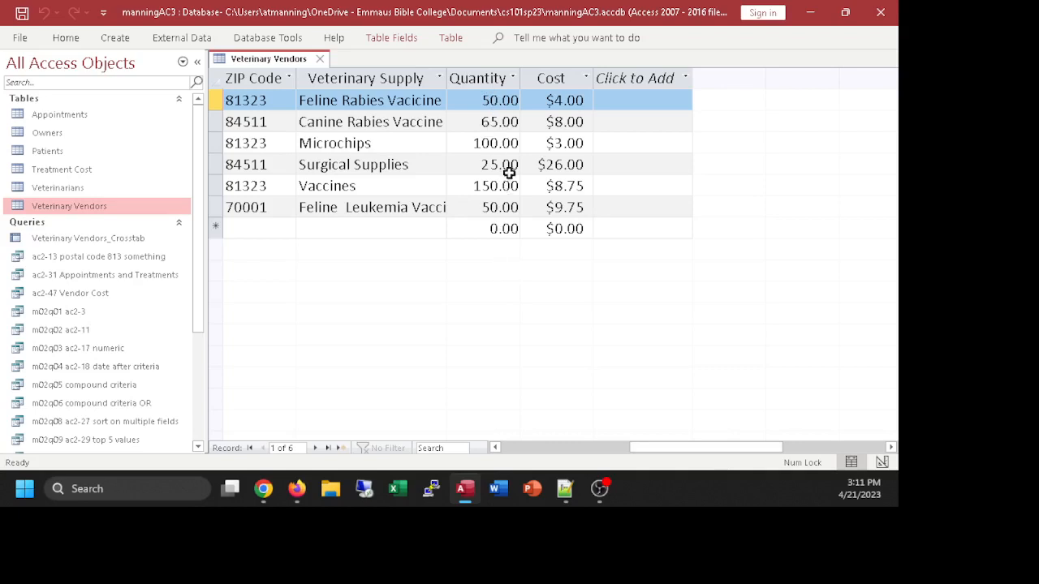
# Step: Enter 50.00111 as the Quantity of the first record, commit it, and reopen that cell for editing
pyautogui.click(512, 100)
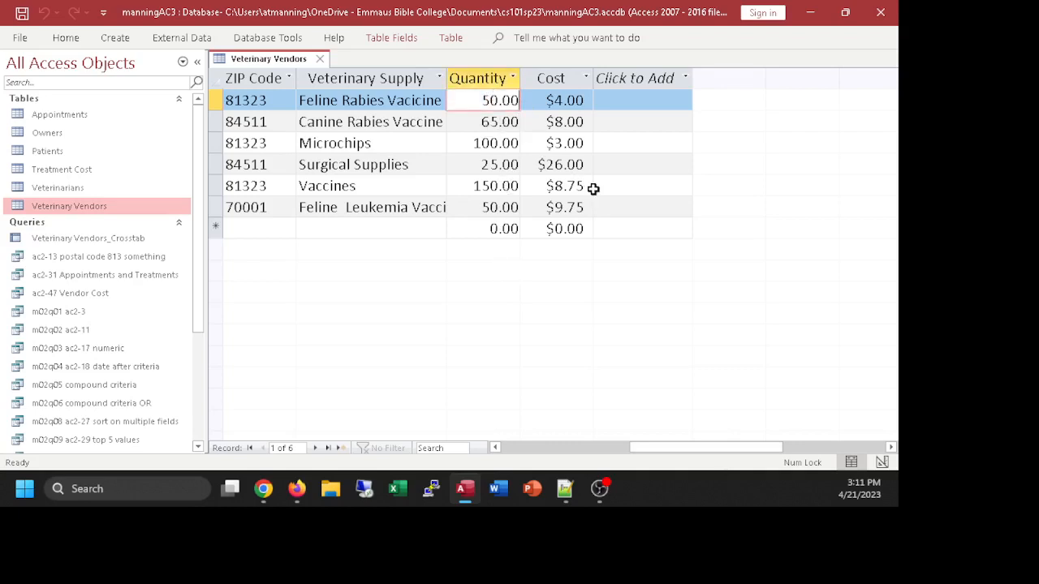
pyautogui.write('111')
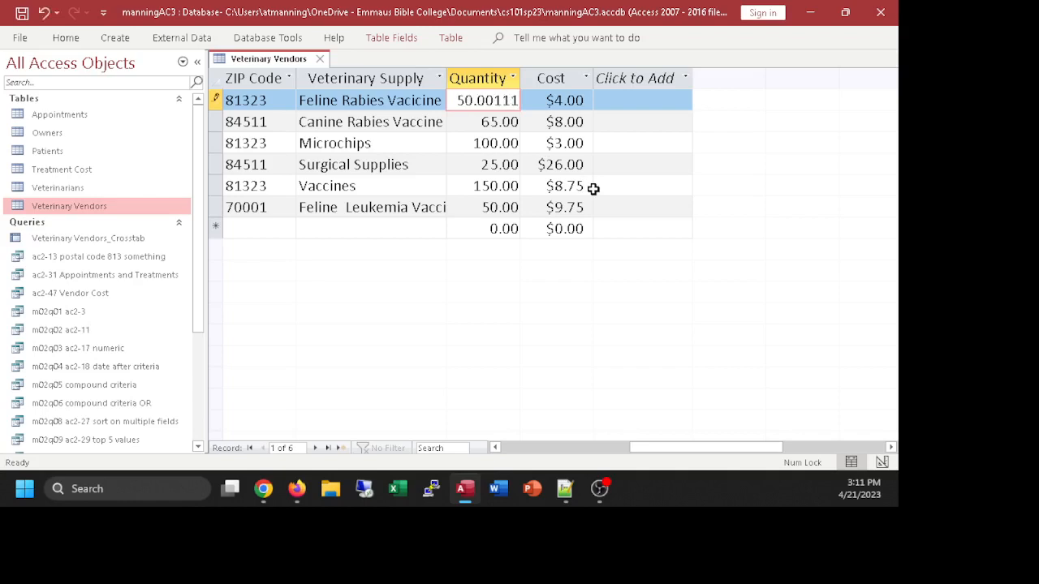
pyautogui.click(500, 122)
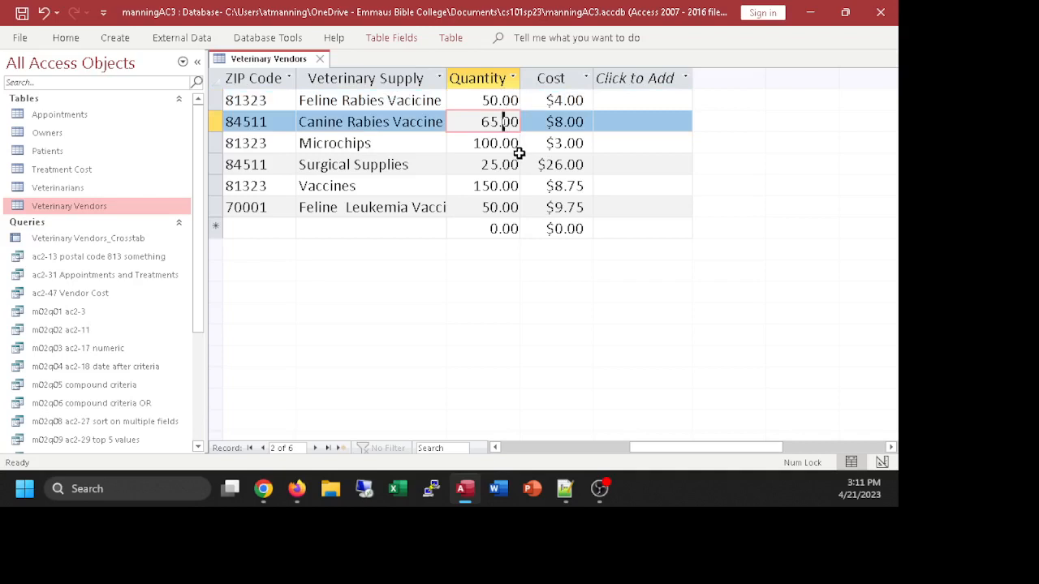
pyautogui.doubleClick(494, 101)
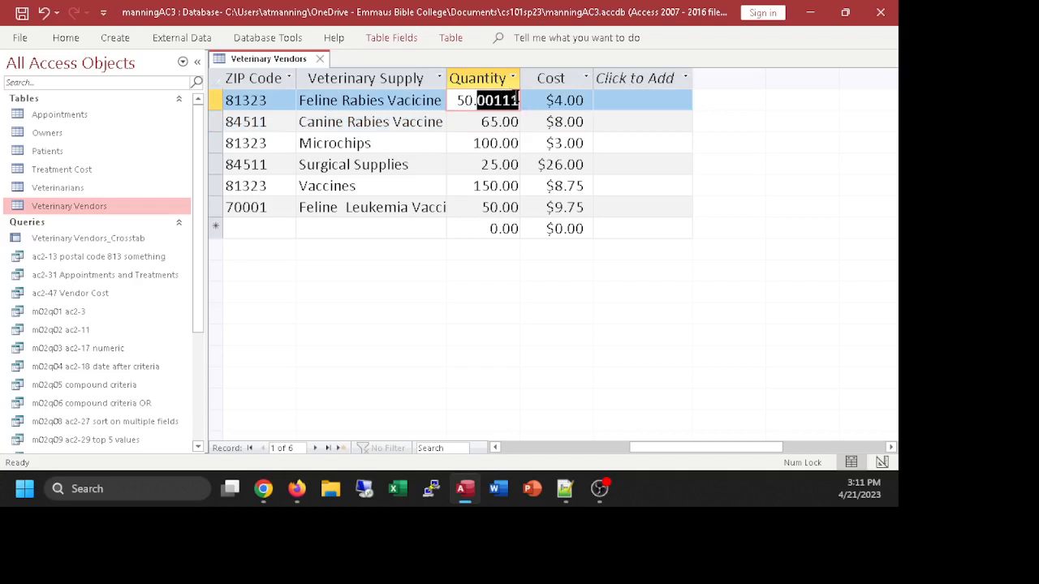
pyautogui.click(516, 97)
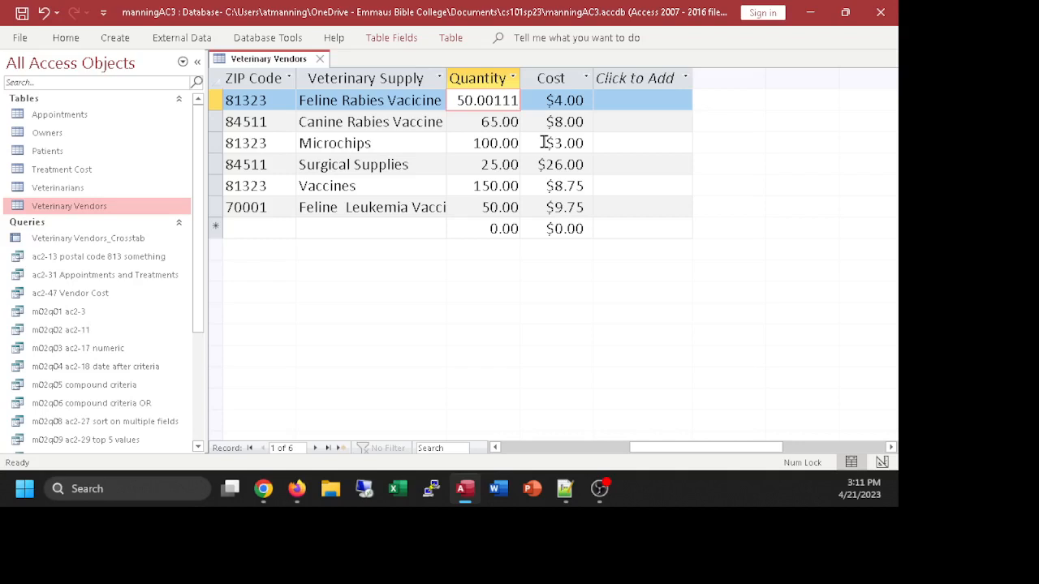
# Step: Set the first record's Quantity back to 50.00
pyautogui.press('BackSpace')
pyautogui.press('BackSpace')
pyautogui.press('BackSpace')
pyautogui.press('BackSpace')
pyautogui.write('0')
pyautogui.press('Tab')
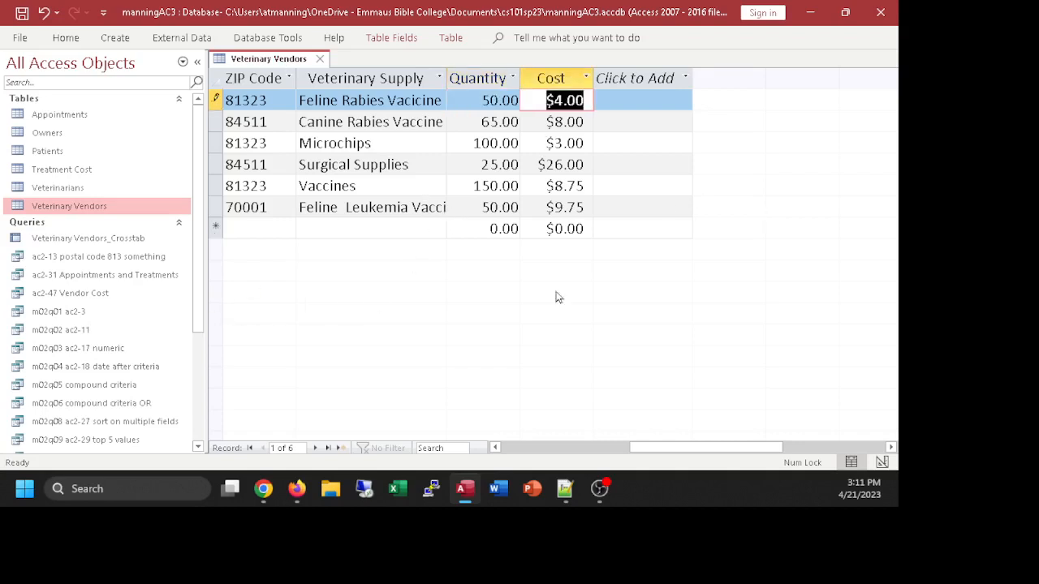
# Step: Check several Quantity cells in the datasheet and return the Veterinary Vendors table to Design View
pyautogui.click(488, 103)
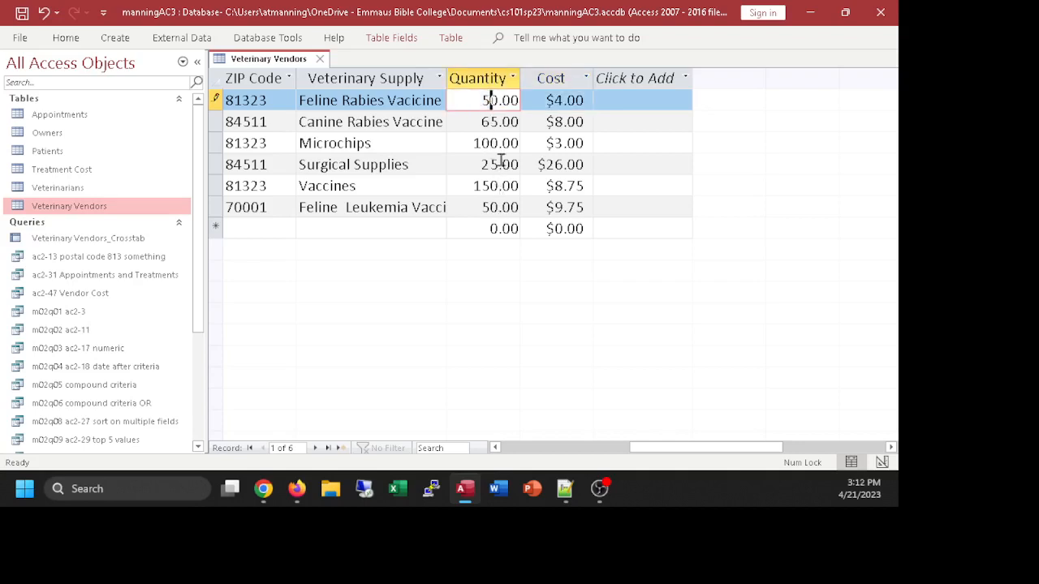
pyautogui.click(501, 165)
pyautogui.click(510, 185)
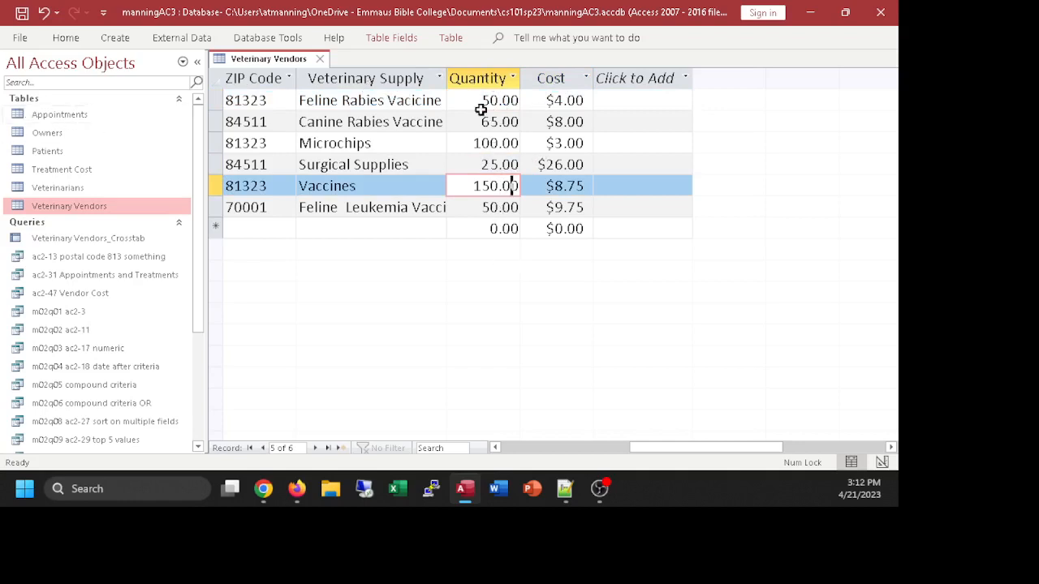
pyautogui.doubleClick(57, 38)
pyautogui.click(36, 70)
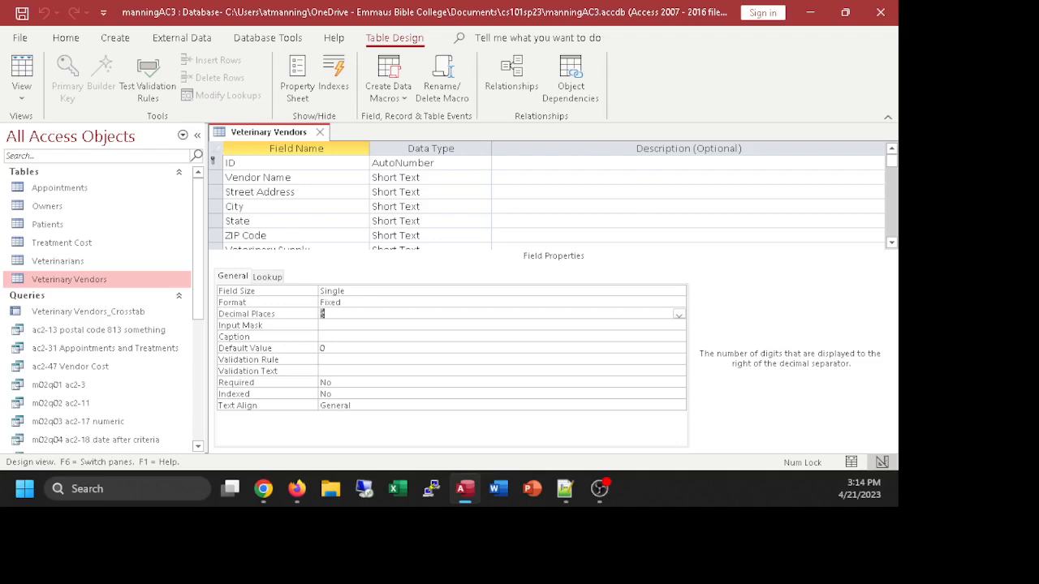
# Step: Clear the Quantity field's Decimal Places, set it to 2 again, and close the table with its design changes saved
pyautogui.press('Delete')
pyautogui.click(376, 326)
pyautogui.click(455, 293)
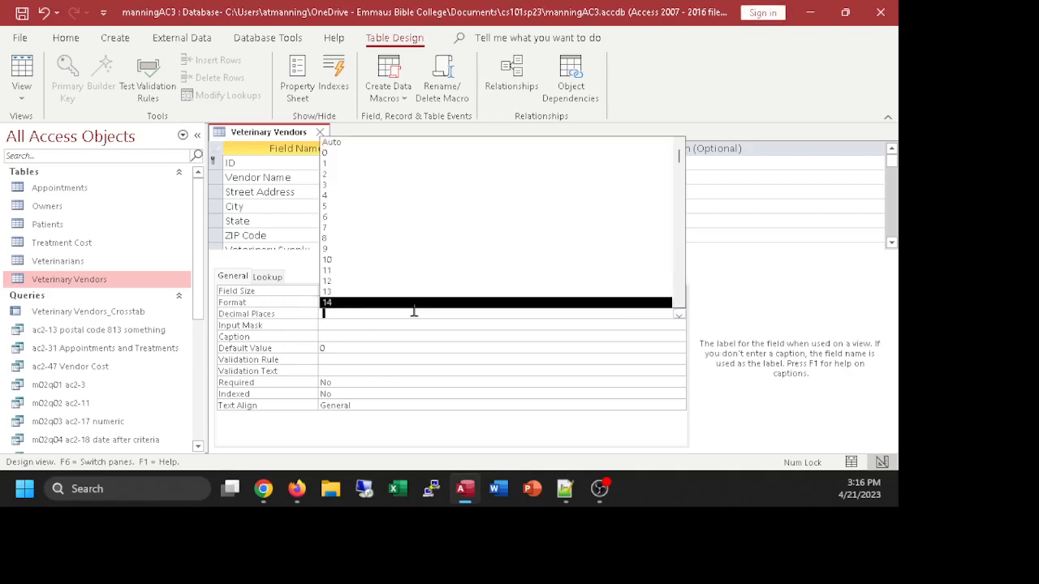
pyautogui.click(341, 173)
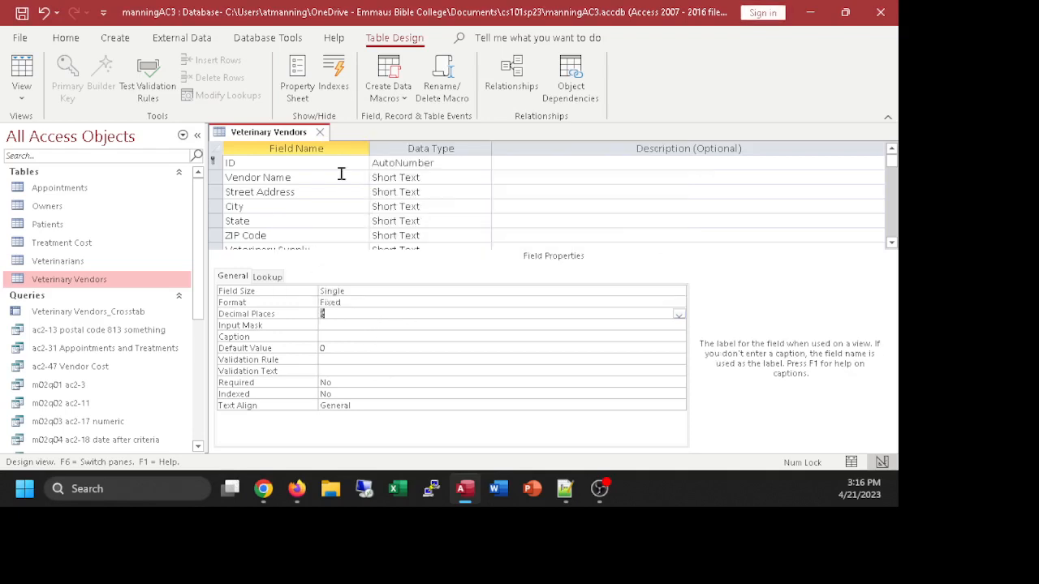
pyautogui.click(320, 133)
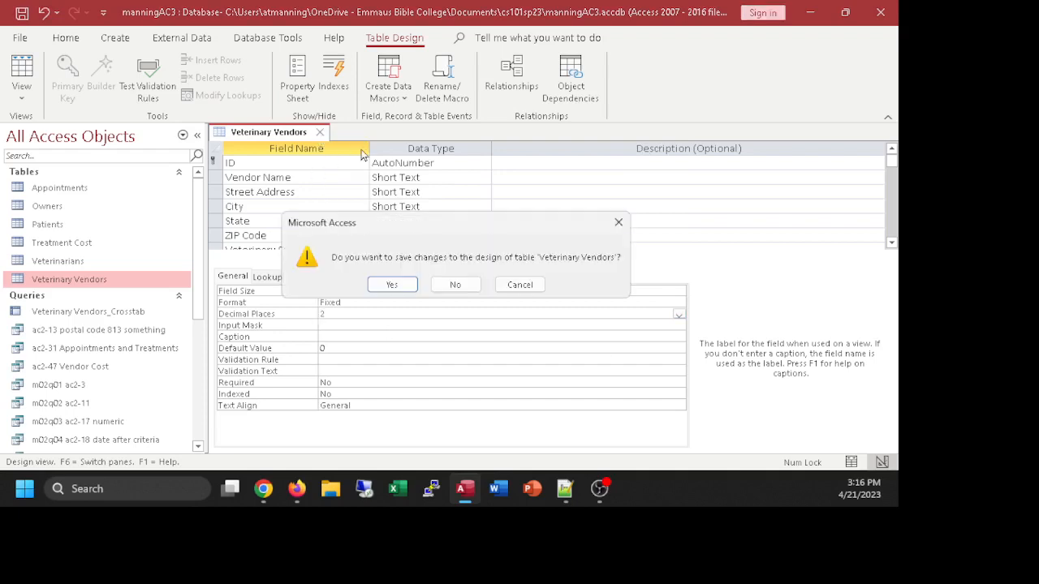
pyautogui.click(388, 283)
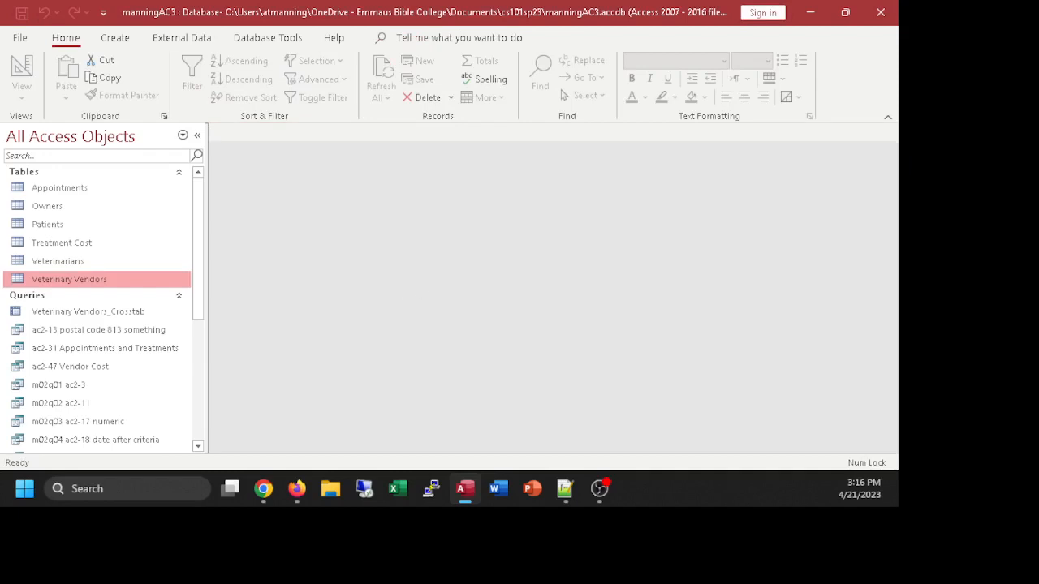
# Step: Reopen the Veterinary Vendors table in Design View and collapse the ribbon to show the full field list
pyautogui.hotkey('alt', 'Tab')
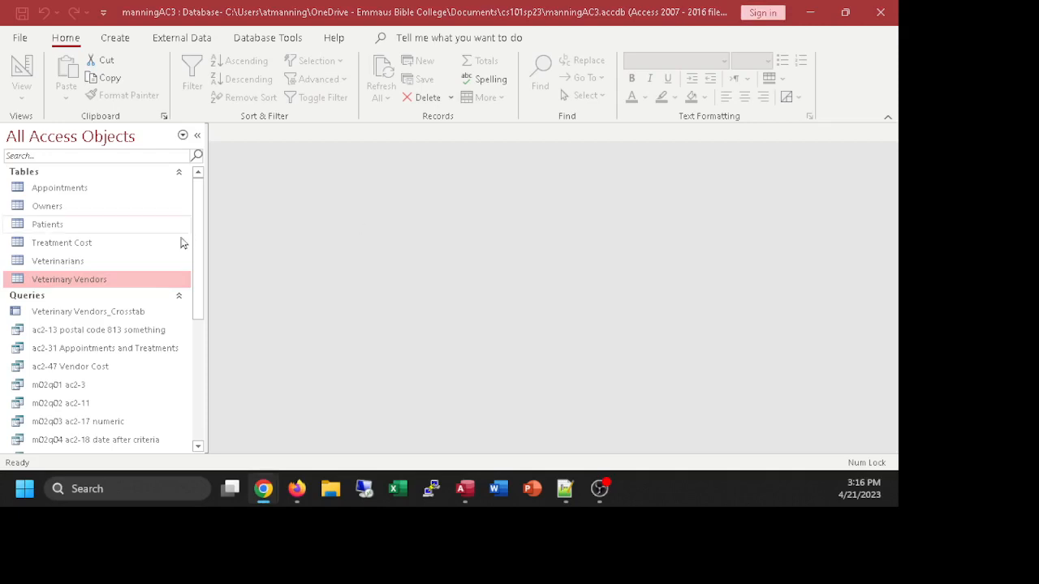
pyautogui.rightClick(50, 280)
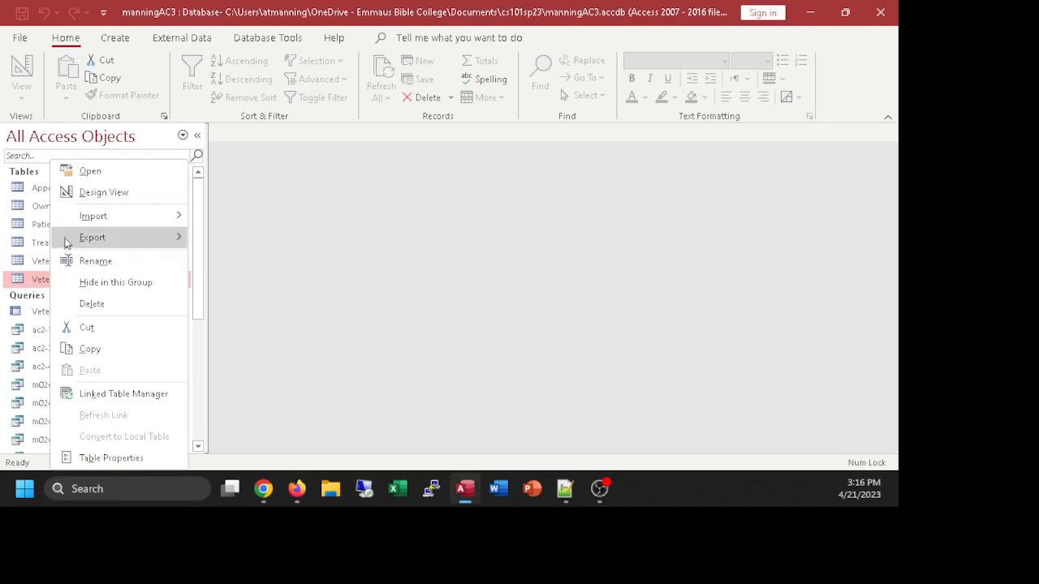
pyautogui.click(67, 194)
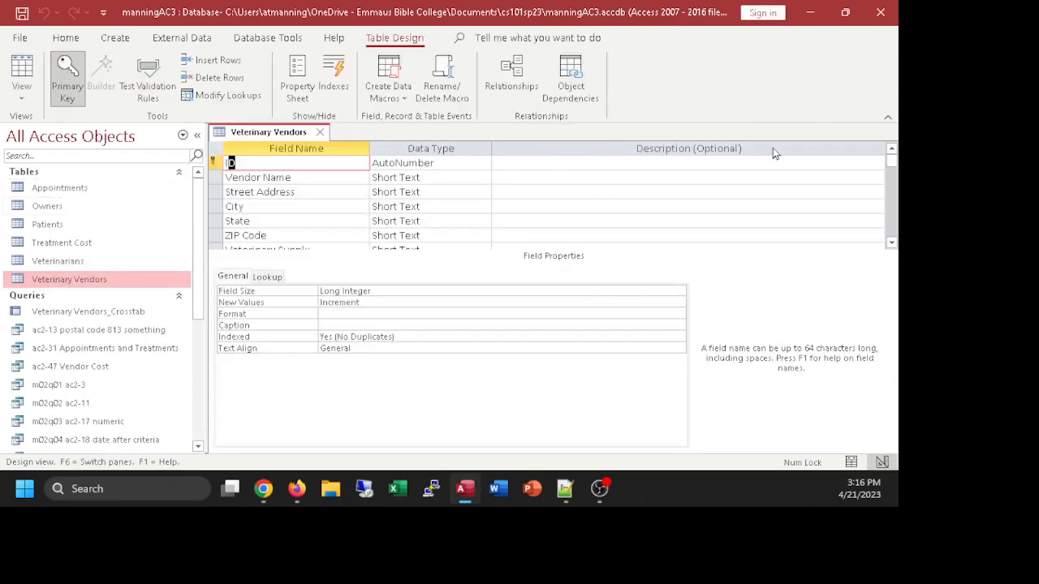
pyautogui.doubleClick(378, 41)
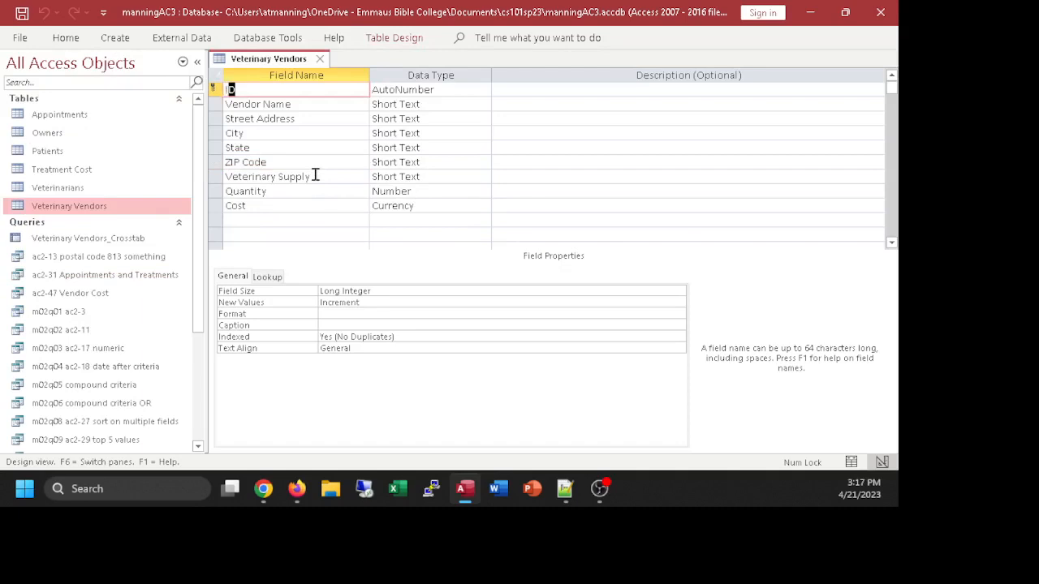
# Step: Insert a new row above the Quantity field and name the new field Product Type
pyautogui.click(218, 190)
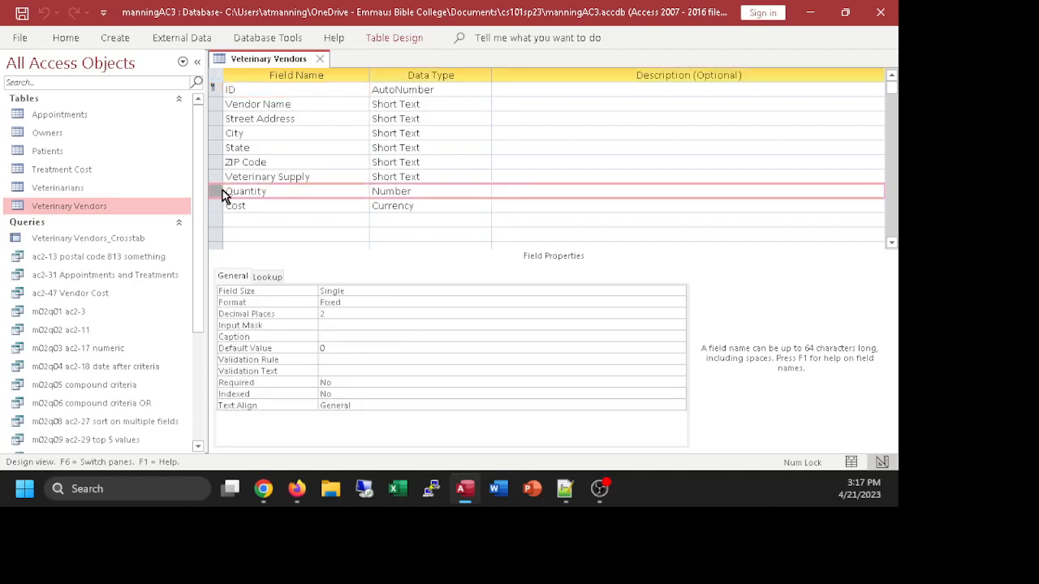
pyautogui.rightClick(223, 195)
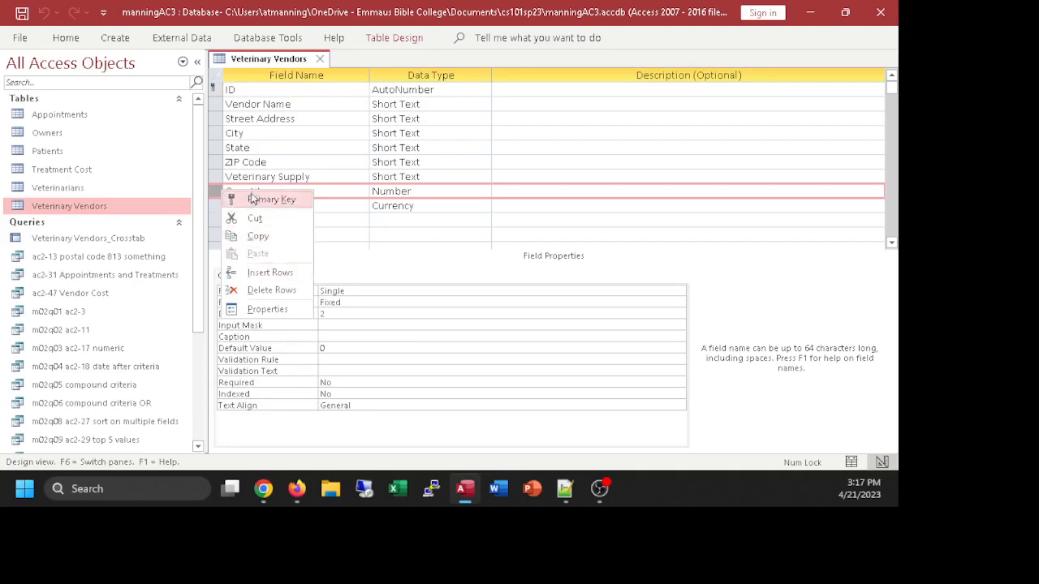
pyautogui.click(258, 275)
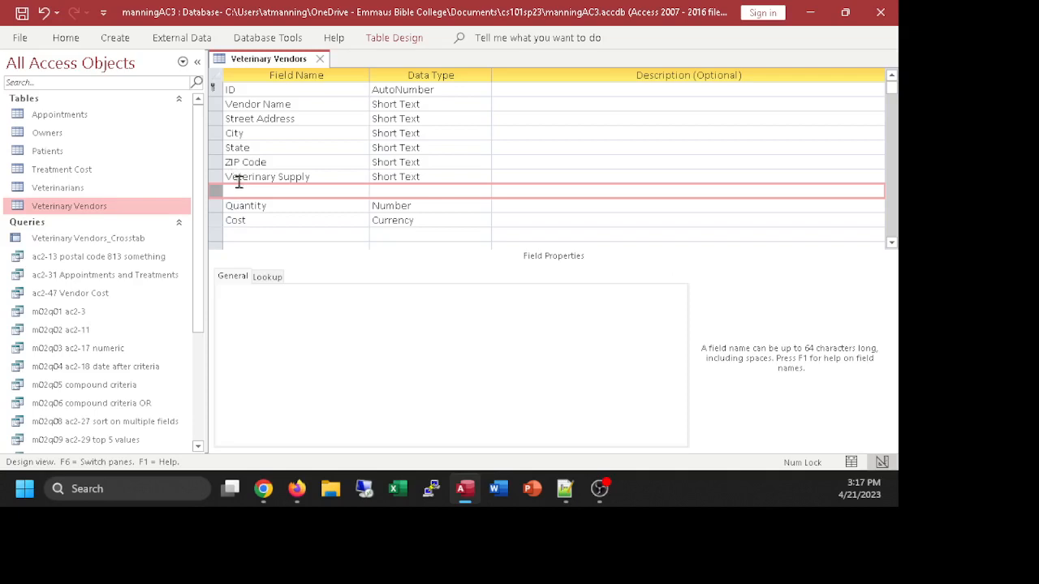
pyautogui.click(272, 192)
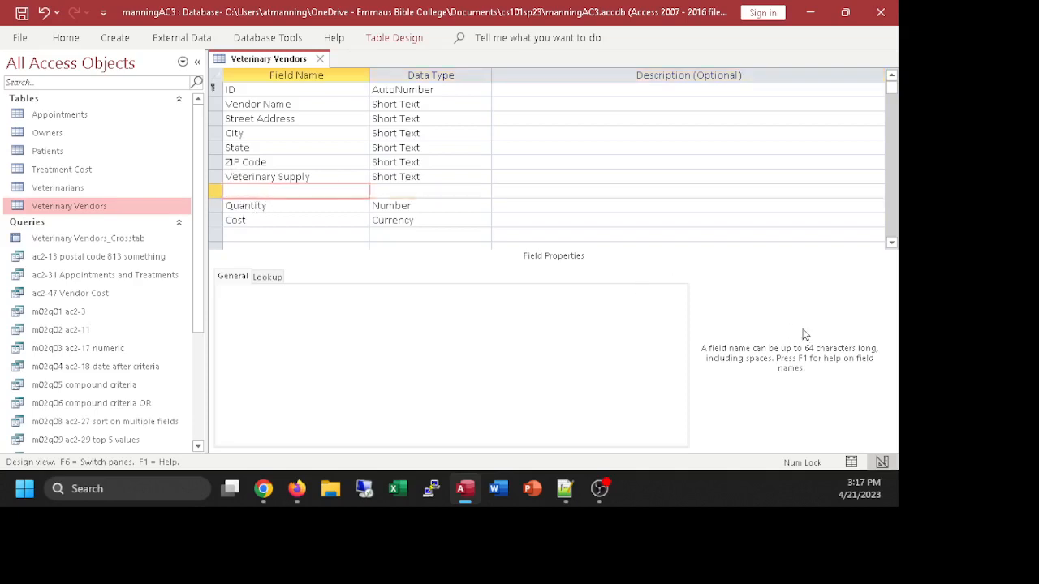
pyautogui.write('Product T')
pyautogui.write('ype')
pyautogui.press('Tab')
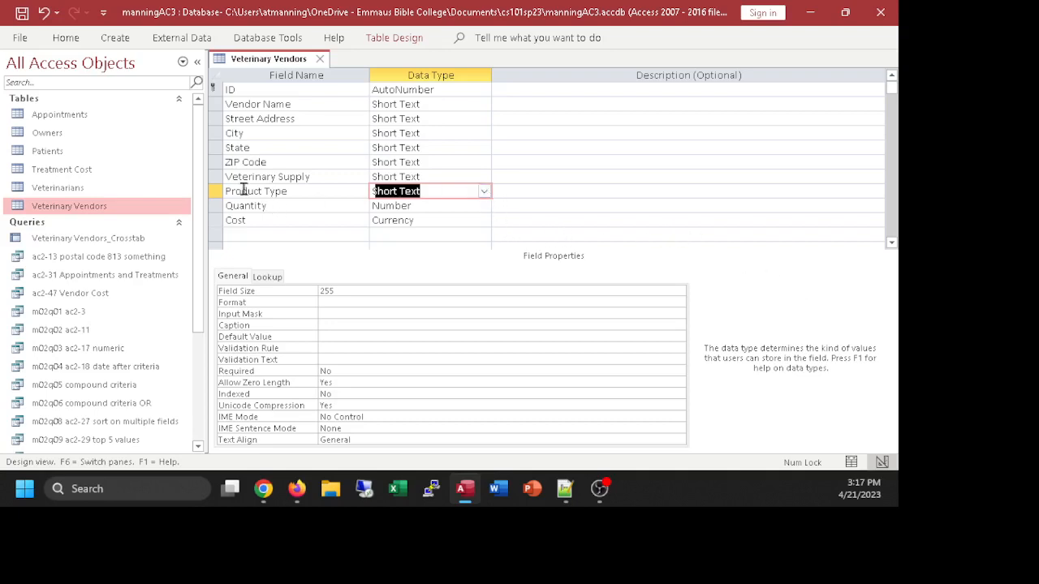
# Step: Start the Lookup Wizard as the Product Type field's data type and choose to type in the lookup values
pyautogui.click(484, 192)
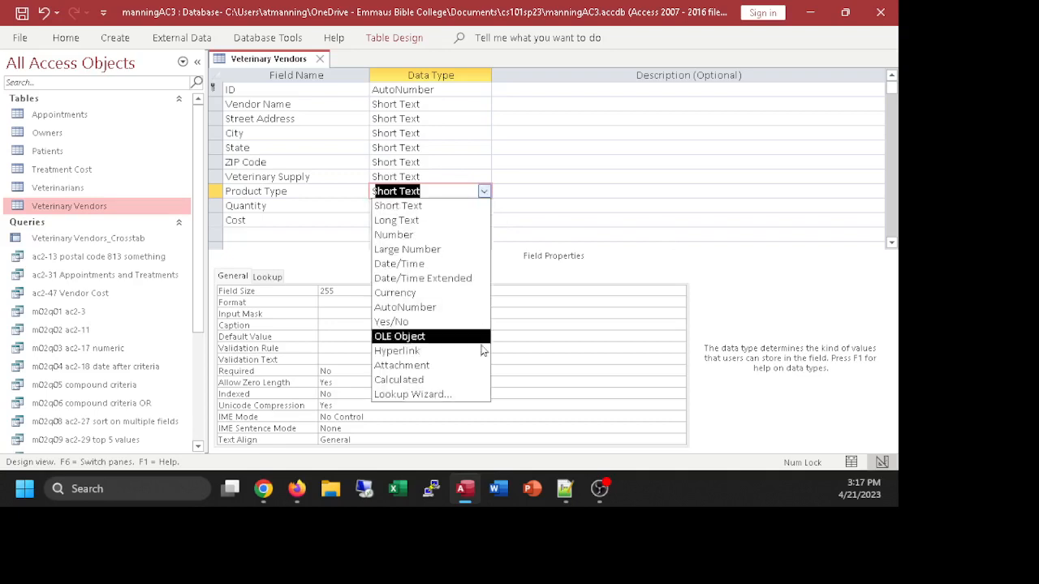
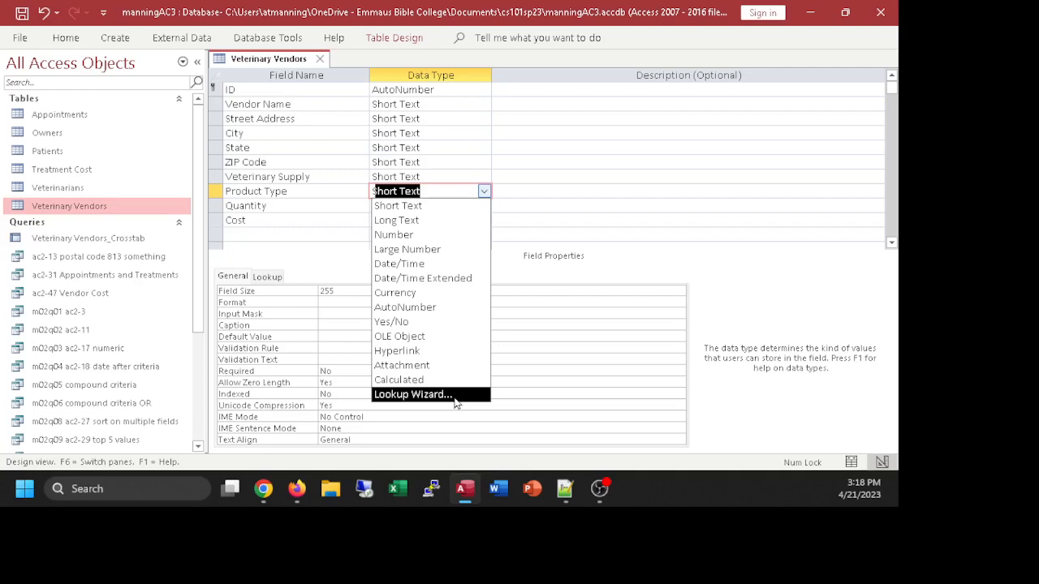
pyautogui.click(483, 191)
pyautogui.click(483, 191)
pyautogui.click(408, 396)
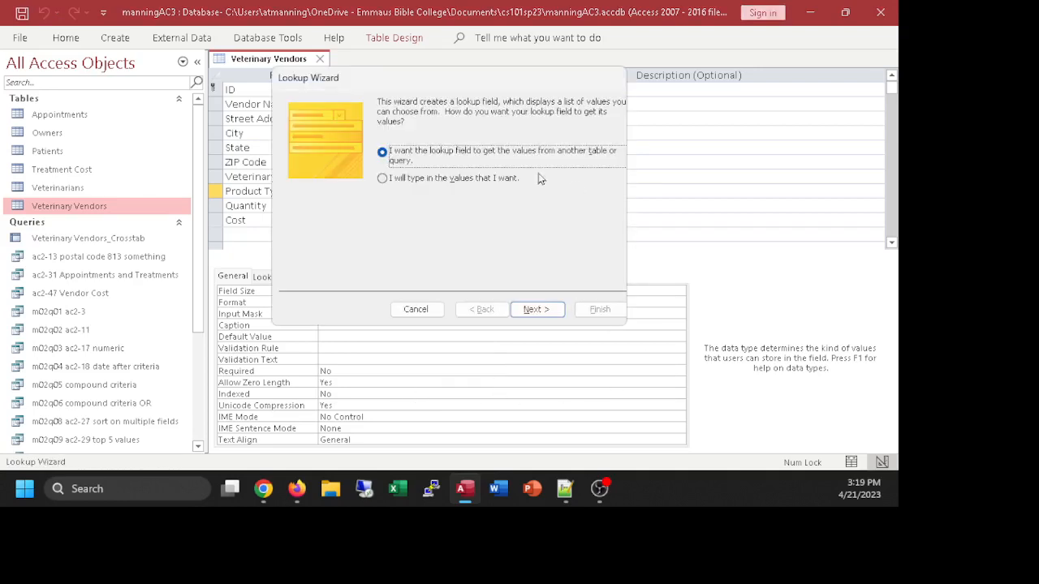
pyautogui.click(396, 182)
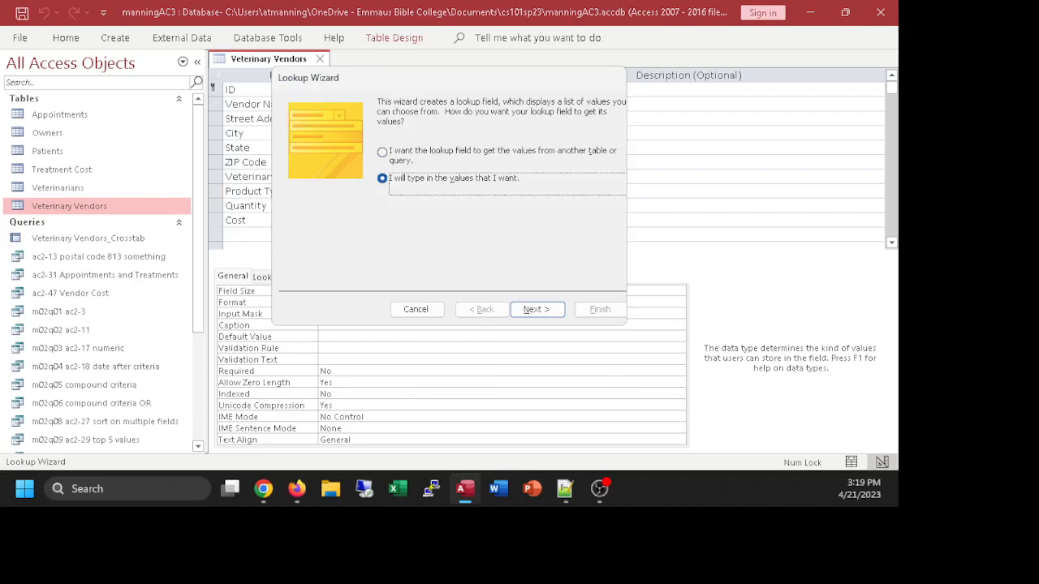
pyautogui.hotkey('alt', 'Tab')
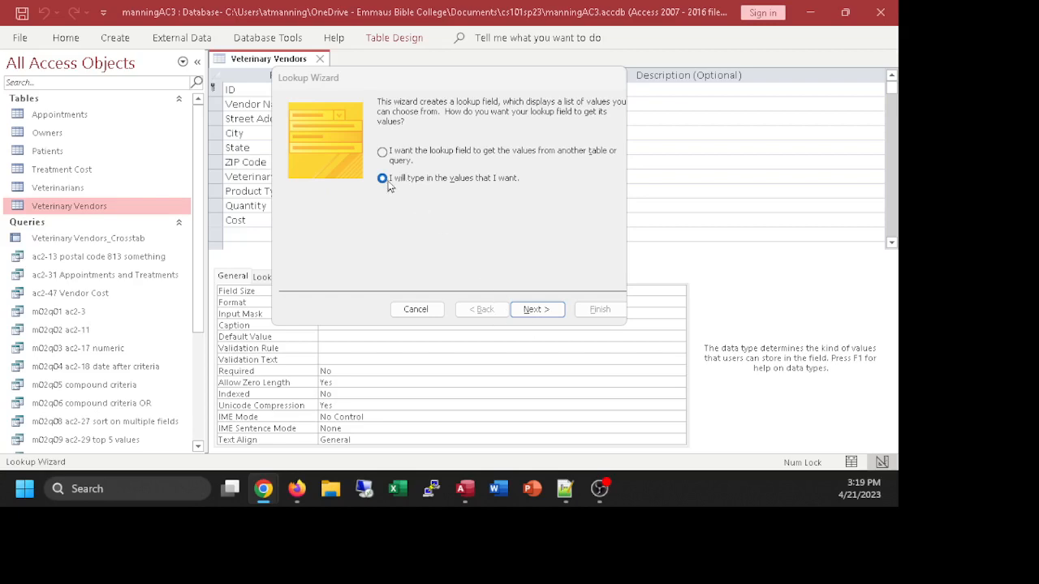
pyautogui.click(536, 310)
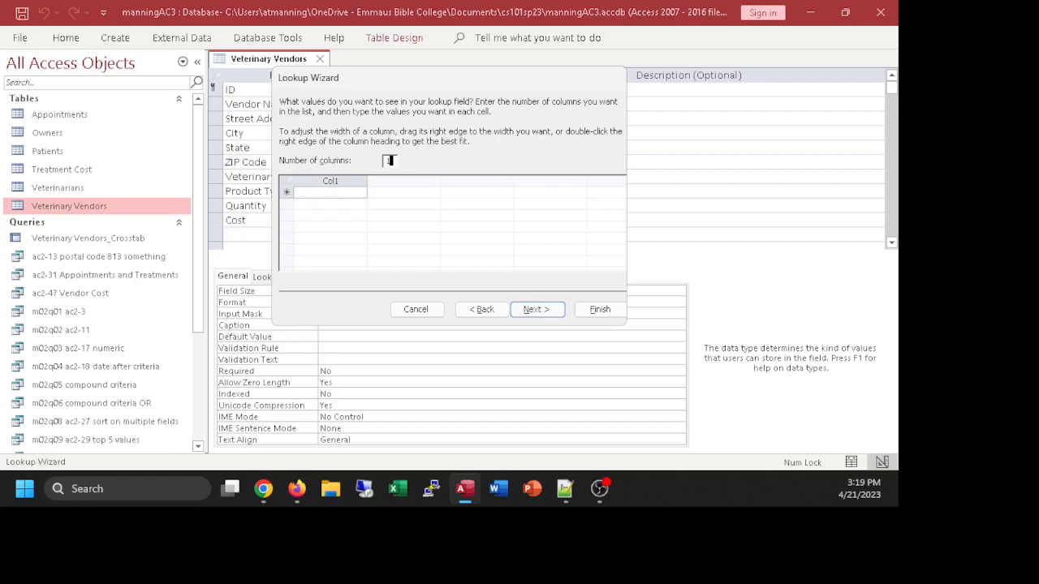
pyautogui.hotkey('alt', 'Tab')
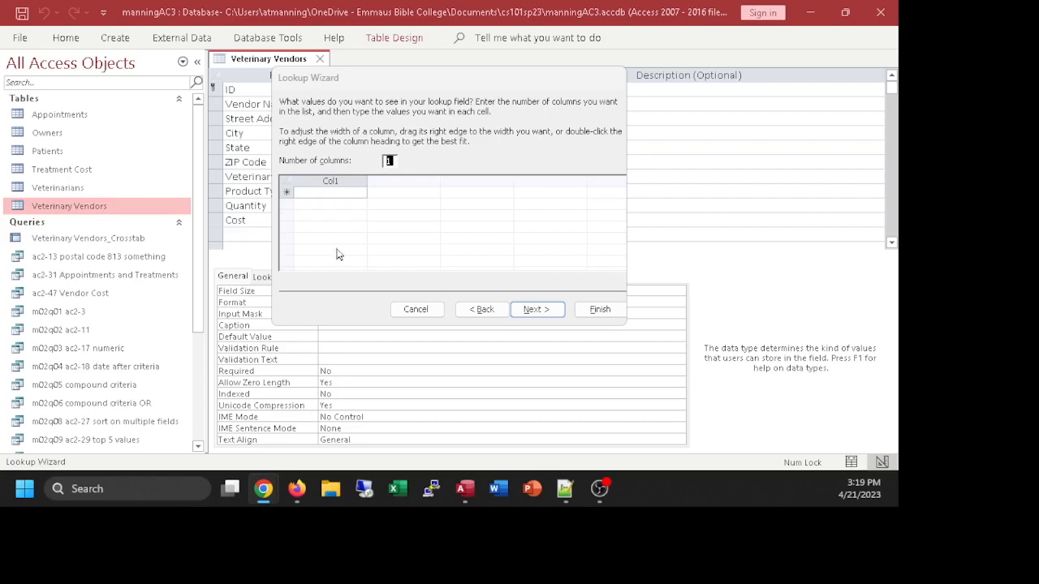
# Step: Enter VAC, MC and SUP as the three values in the lookup list's single column
pyautogui.click(311, 193)
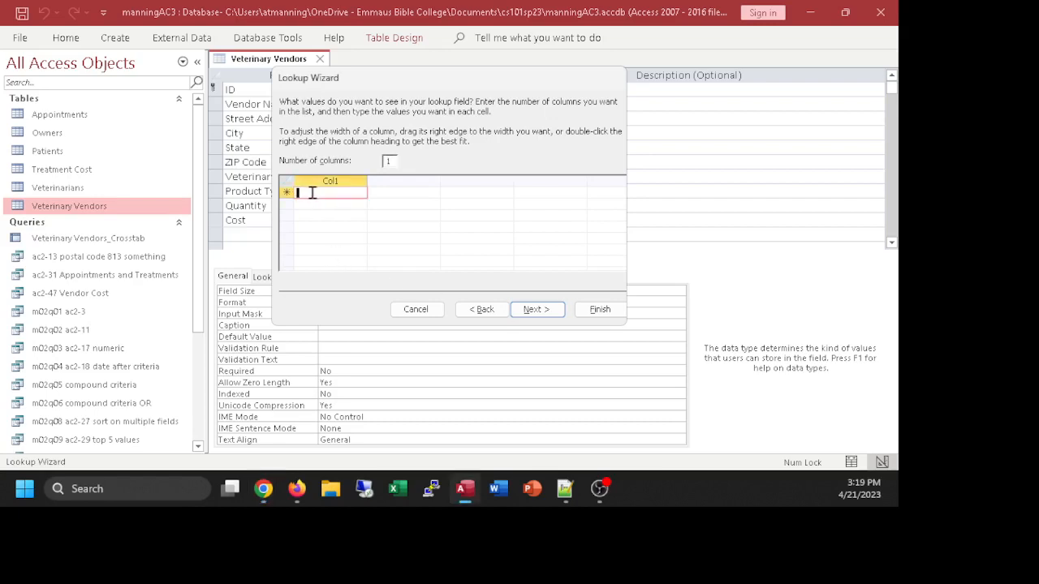
pyautogui.write('s')
pyautogui.press('BackSpace')
pyautogui.press('capslock')
pyautogui.write('VAC')
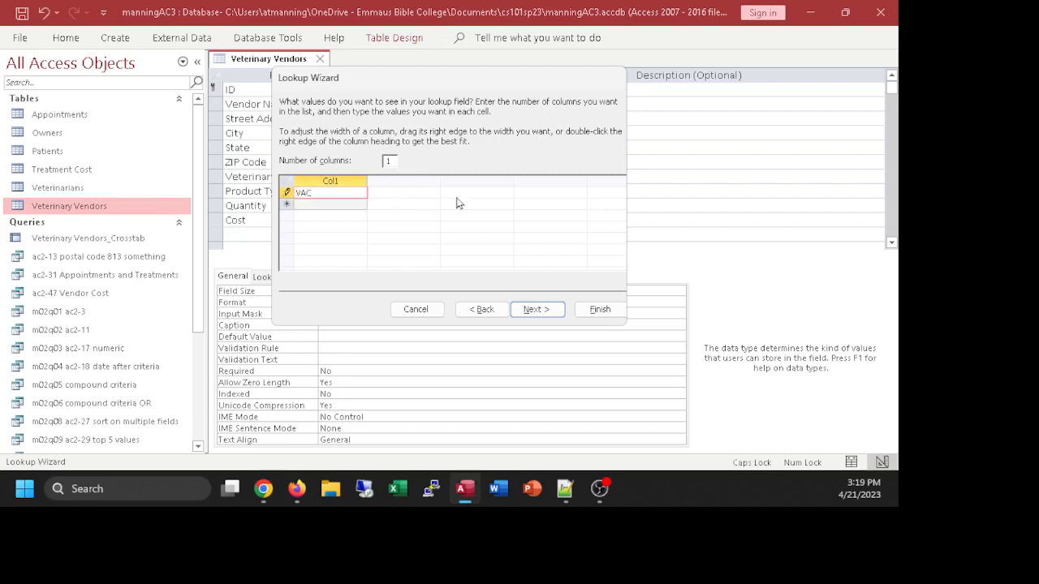
pyautogui.press('Return')
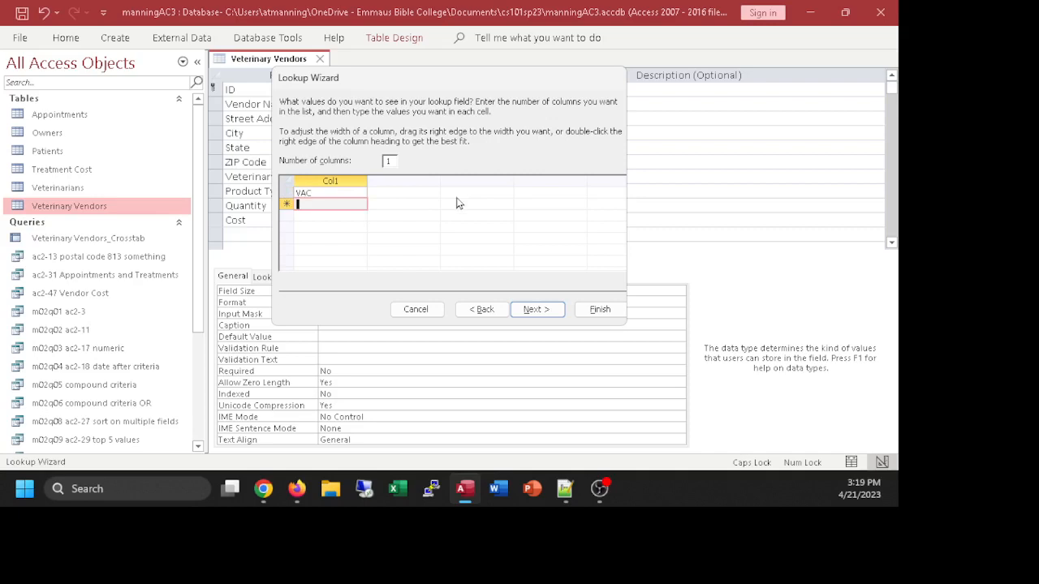
pyautogui.write('MC')
pyautogui.press('Return')
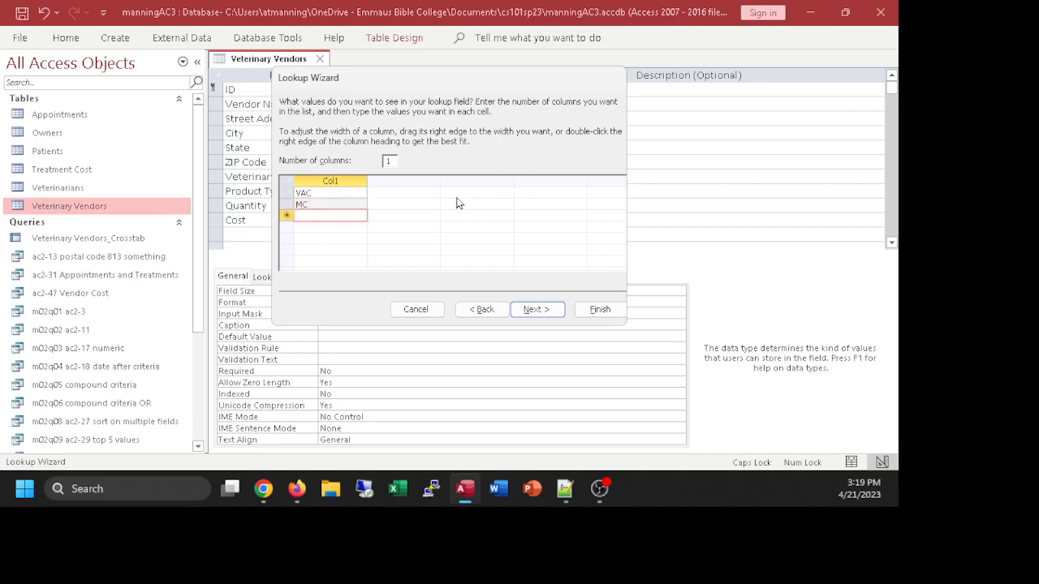
pyautogui.write('SUP')
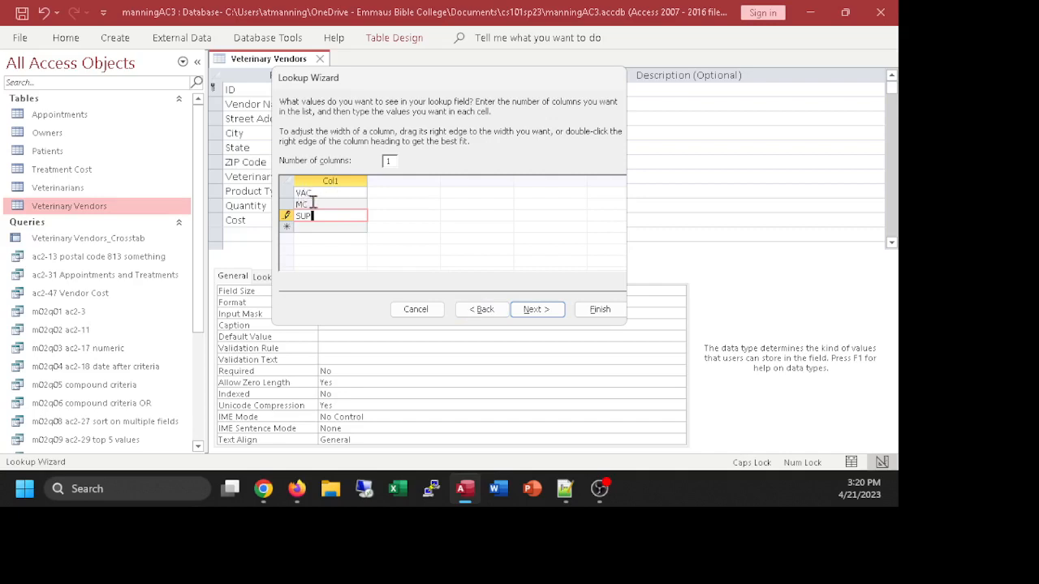
# Step: Finish the Lookup Wizard with the label Product Type, leaving Limit To List and Allow Multiple Values off
pyautogui.click(537, 309)
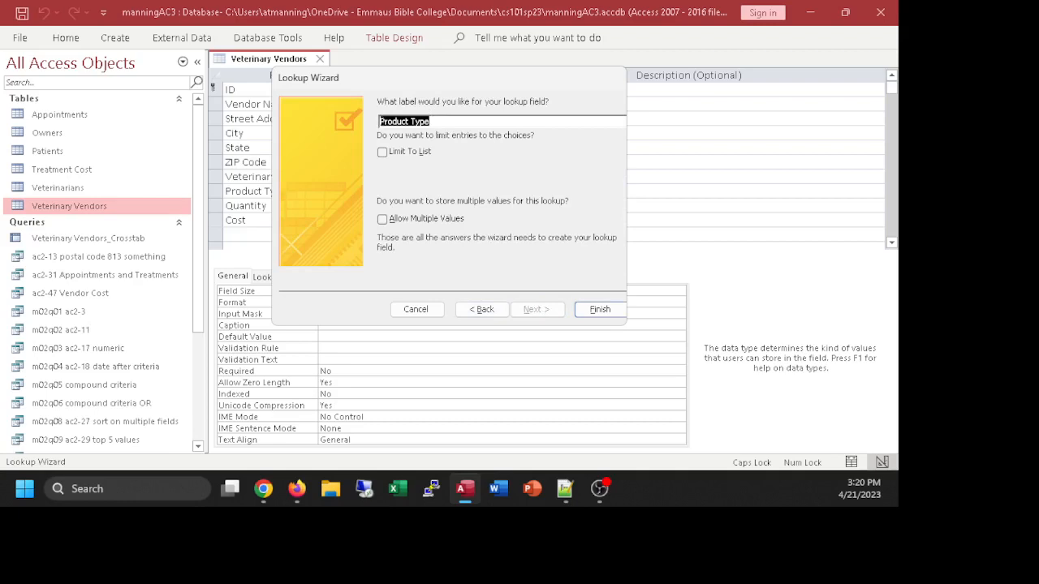
pyautogui.hotkey('alt', 'Tab')
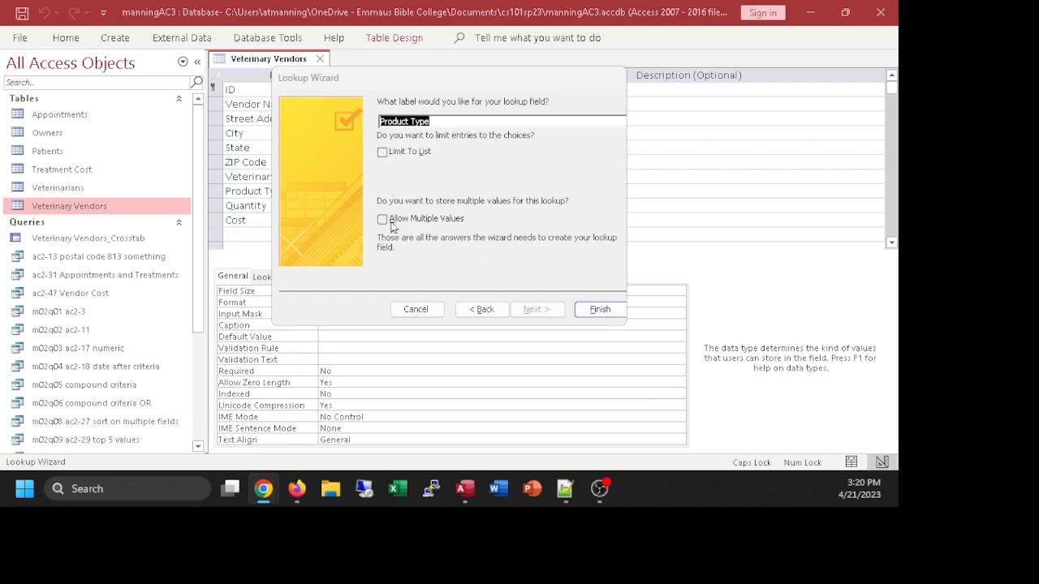
pyautogui.click(600, 311)
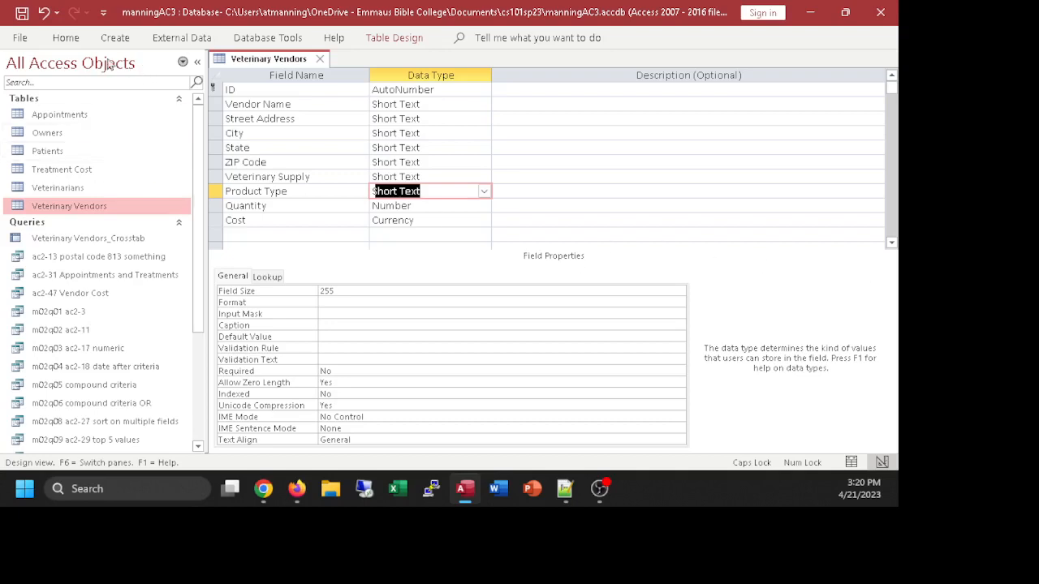
# Step: Switch the Veterinary Vendors table to Datasheet View, saving its design changes
pyautogui.doubleClick(66, 37)
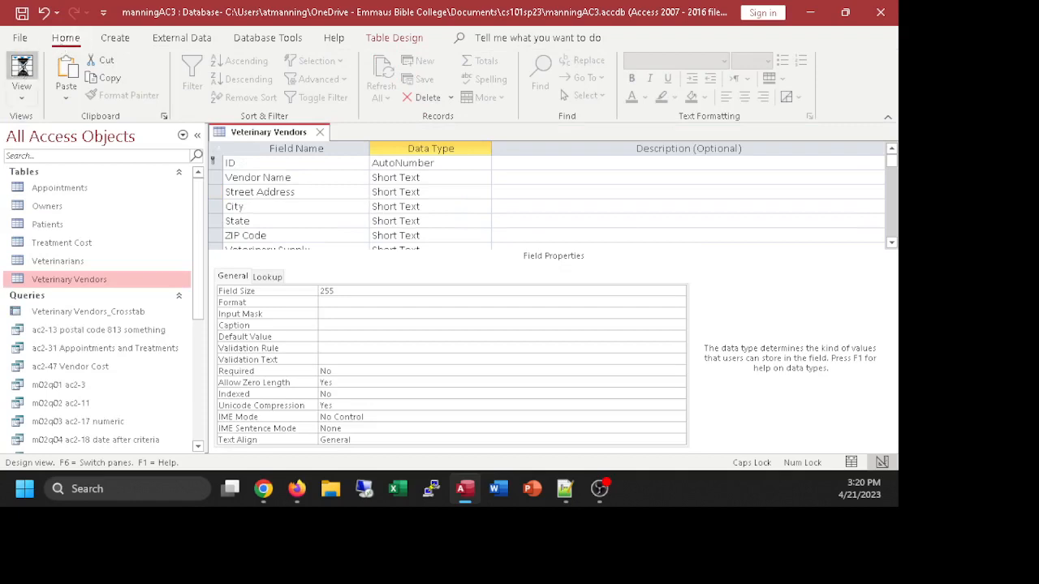
pyautogui.click(22, 66)
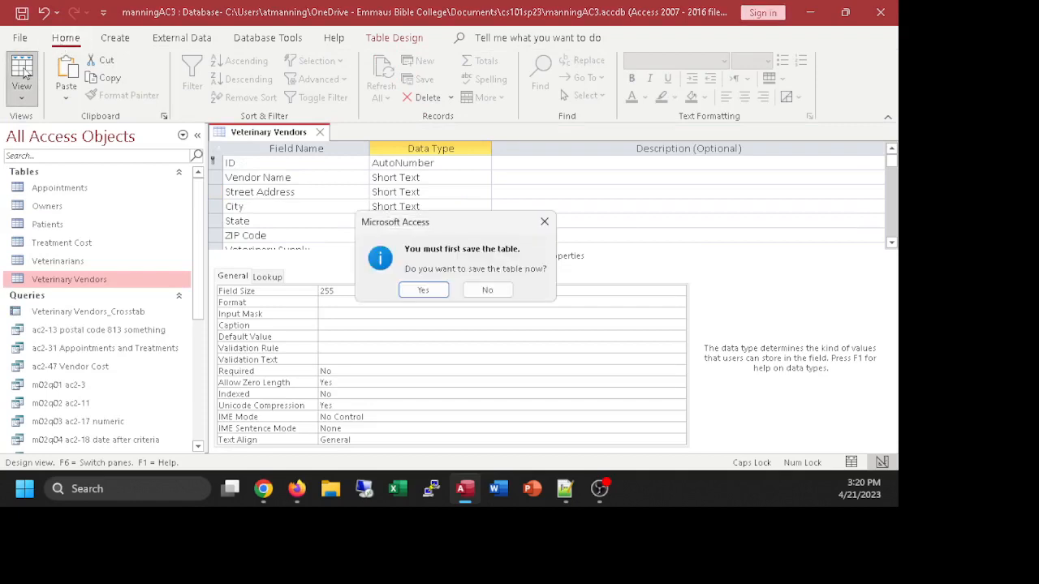
pyautogui.click(425, 293)
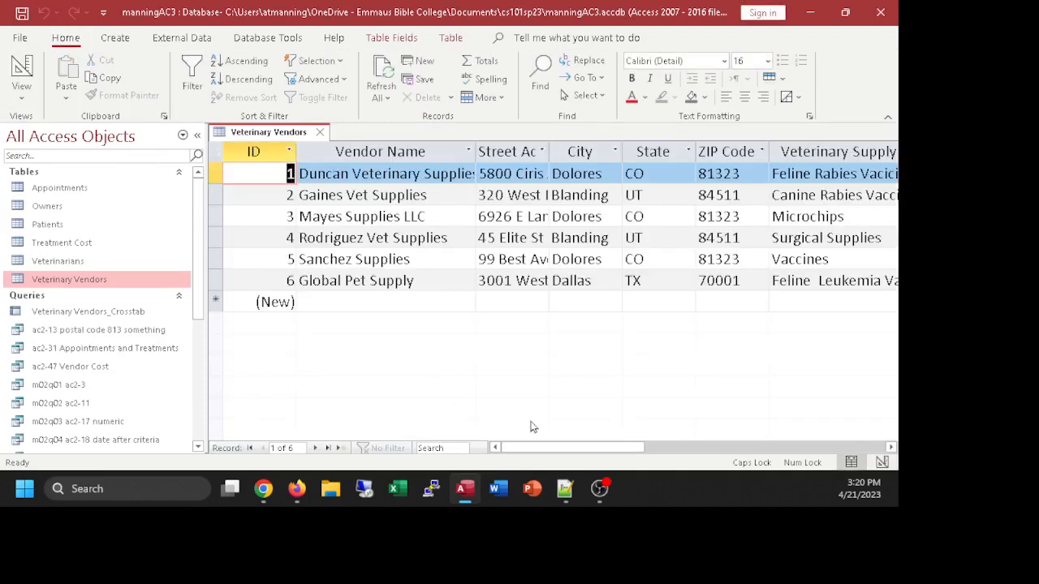
# Step: Set Product Type to VAC for the Feline Rabies and Canine Rabies vaccine records using the lookup list
pyautogui.moveTo(541, 447); pyautogui.dragTo(637, 447)
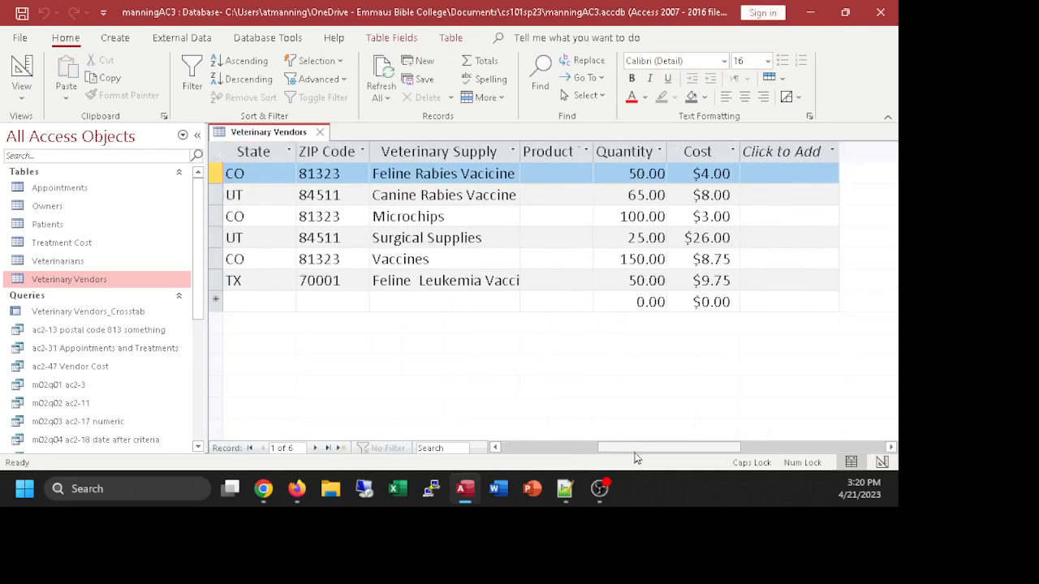
pyautogui.click(571, 170)
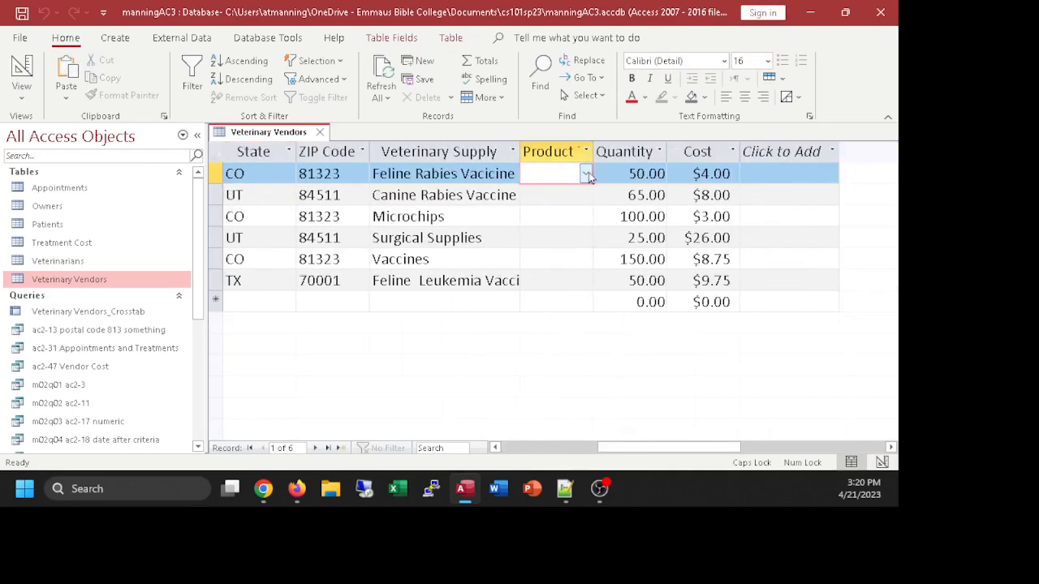
pyautogui.click(585, 173)
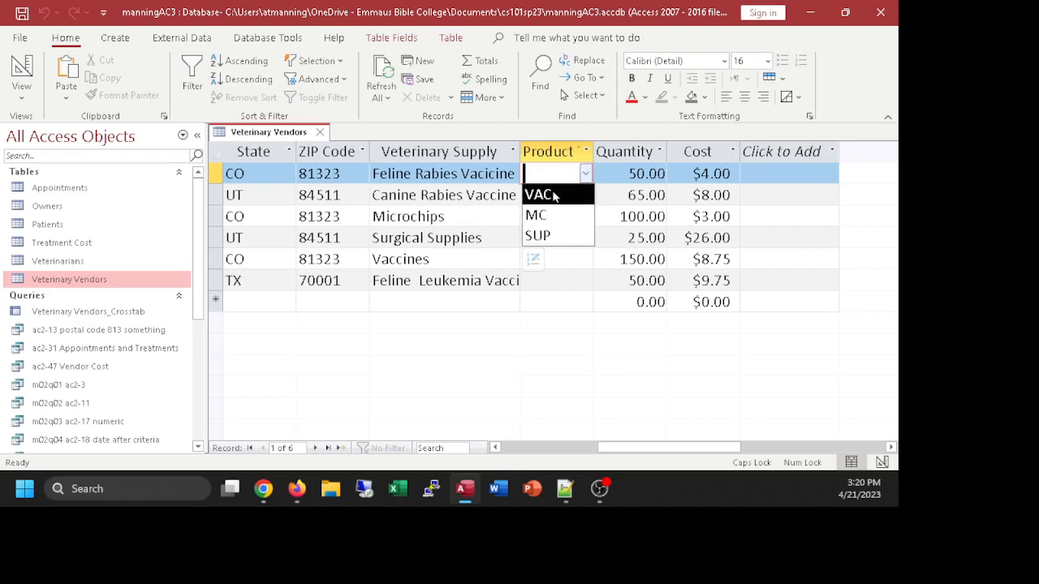
pyautogui.click(555, 194)
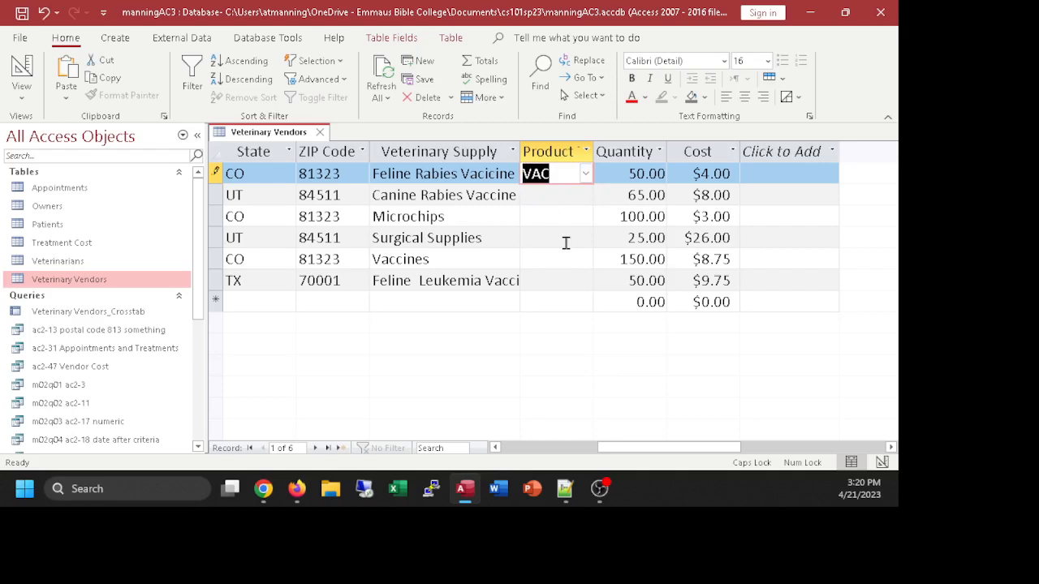
pyautogui.click(585, 195)
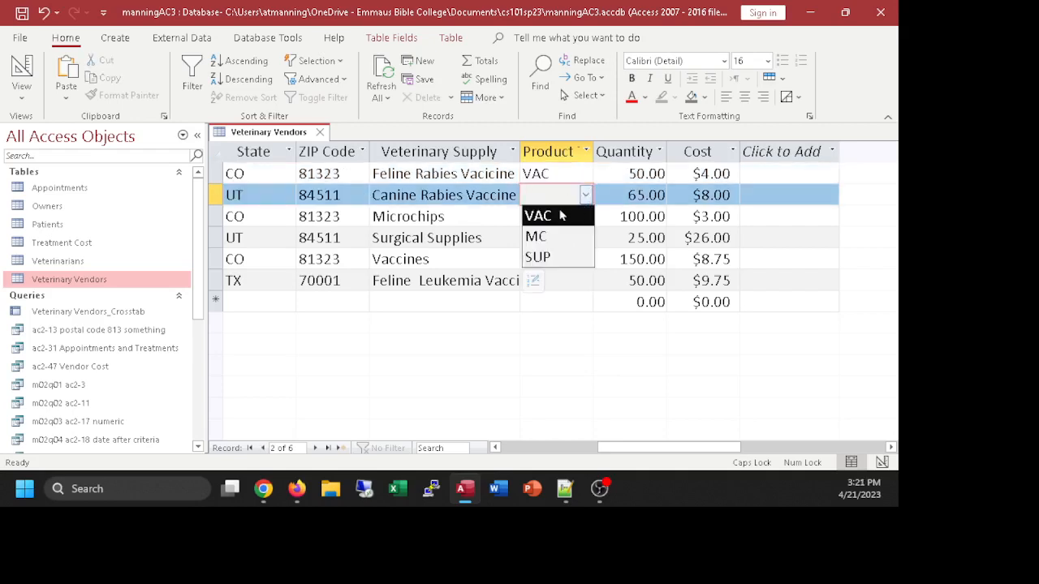
pyautogui.click(559, 215)
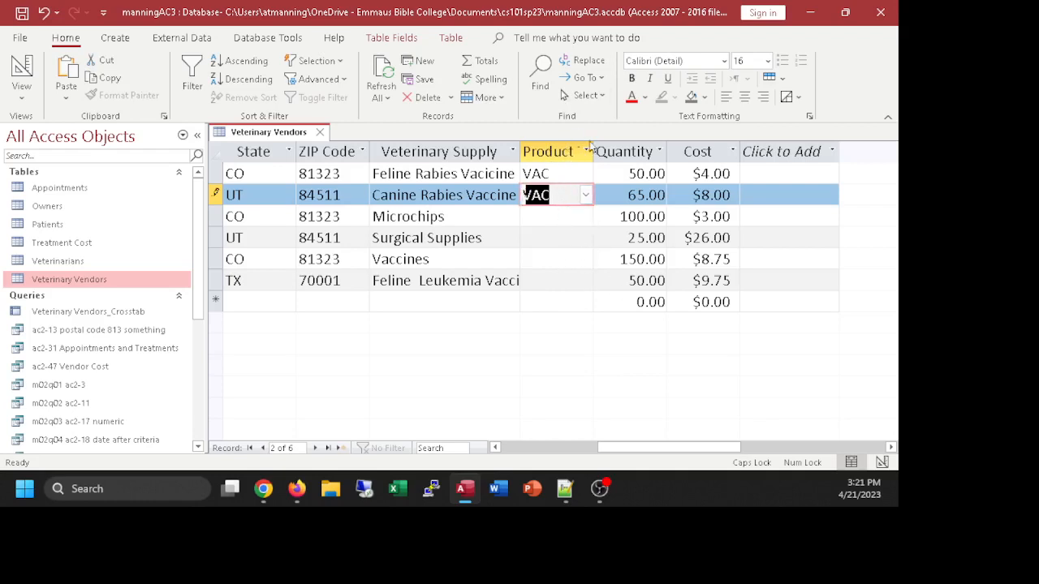
# Step: Widen the Product Type and Veterinary Supply columns slightly, and check the Product Type choices in the second record
pyautogui.moveTo(593, 151); pyautogui.dragTo(607, 154)
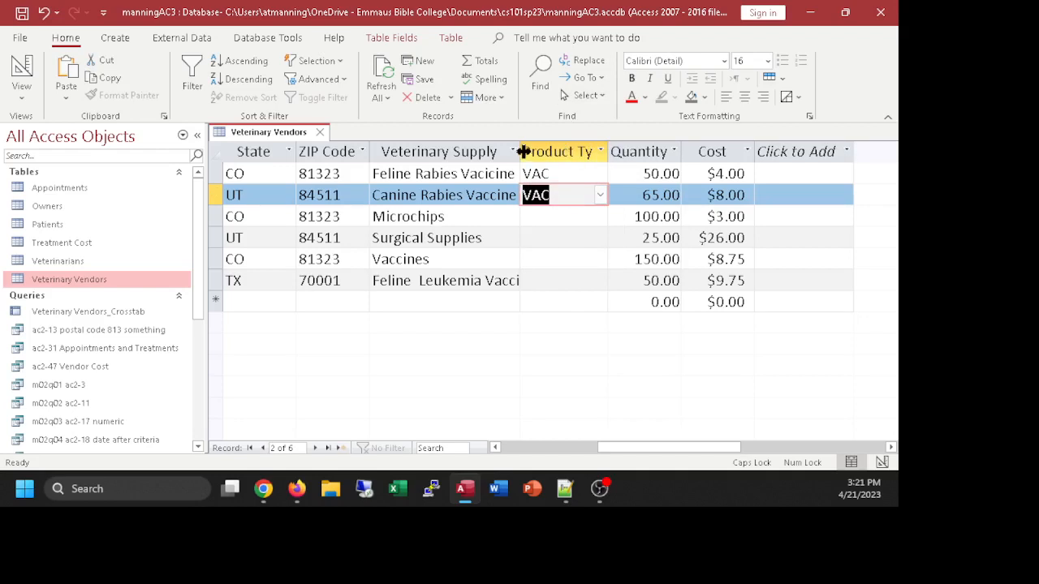
pyautogui.moveTo(520, 151); pyautogui.dragTo(530, 152)
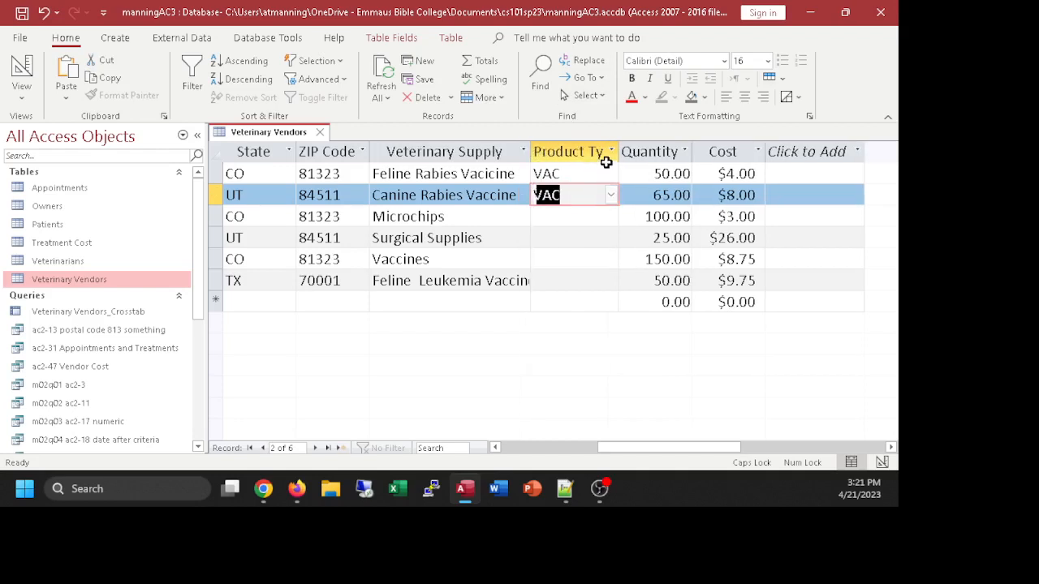
pyautogui.click(610, 196)
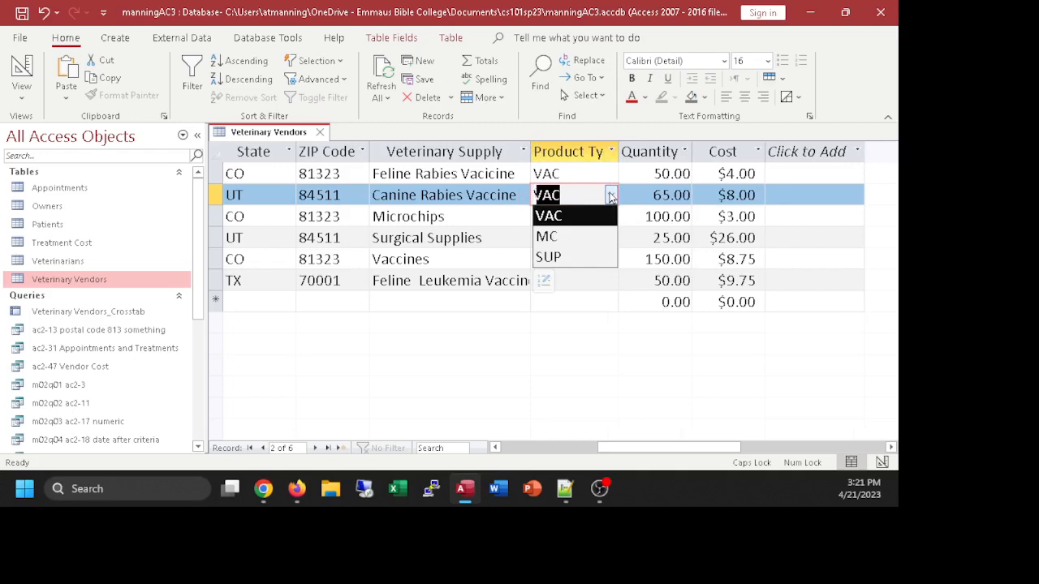
pyautogui.click(610, 196)
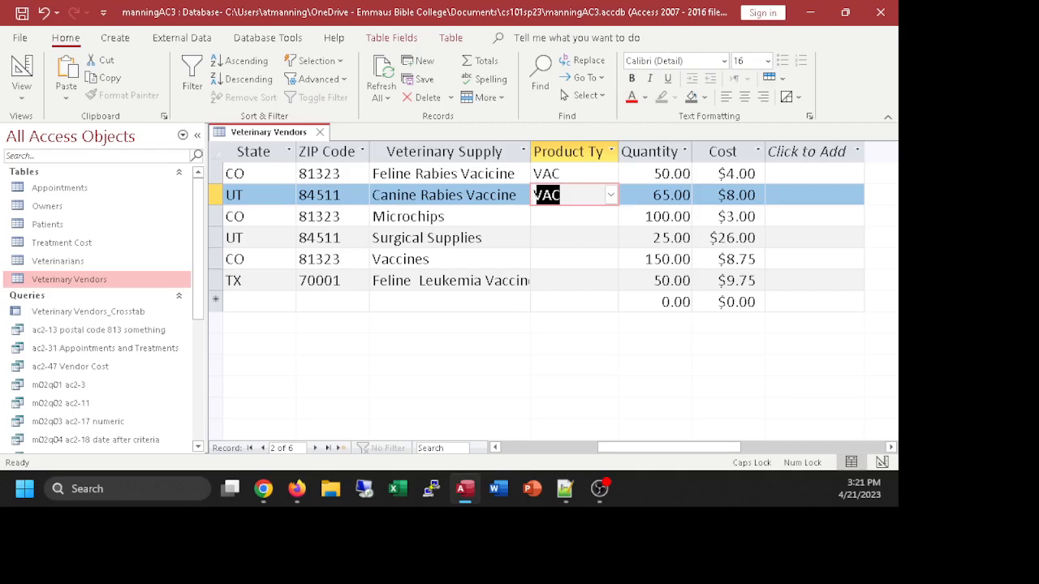
# Step: Return the Veterinary Vendors table to Design View, check the Product Type field, and close the table with its layout changes saved
pyautogui.hotkey('alt', 'Tab')
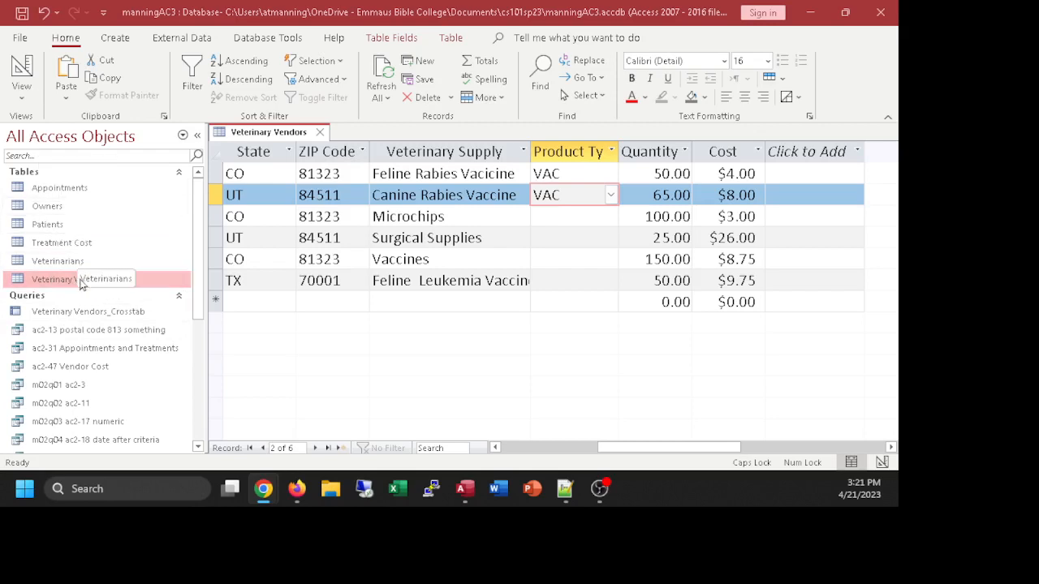
pyautogui.click(27, 77)
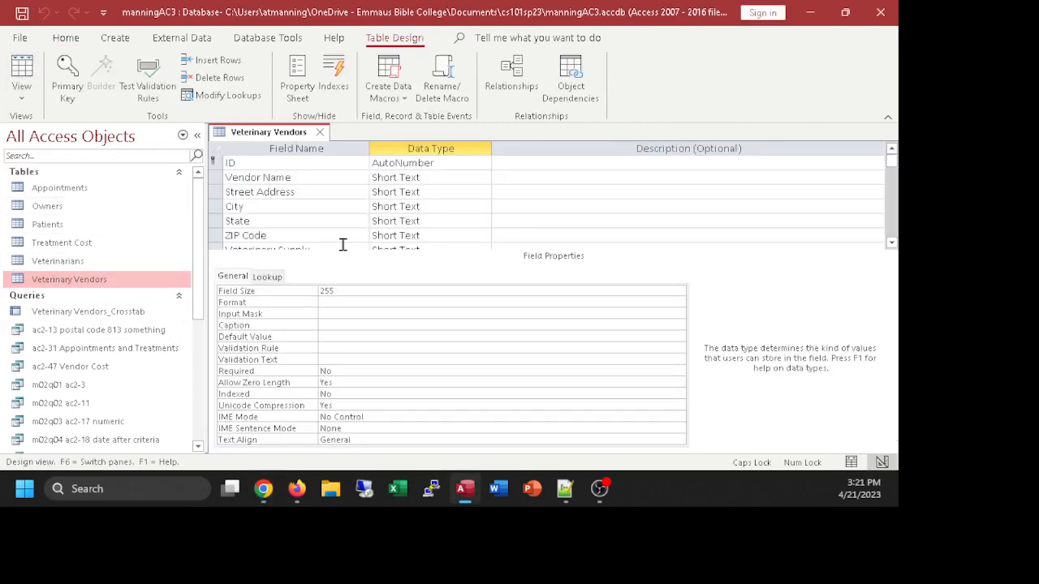
pyautogui.scroll(-2, 377, 232)
pyautogui.scroll(1, 235, 195)
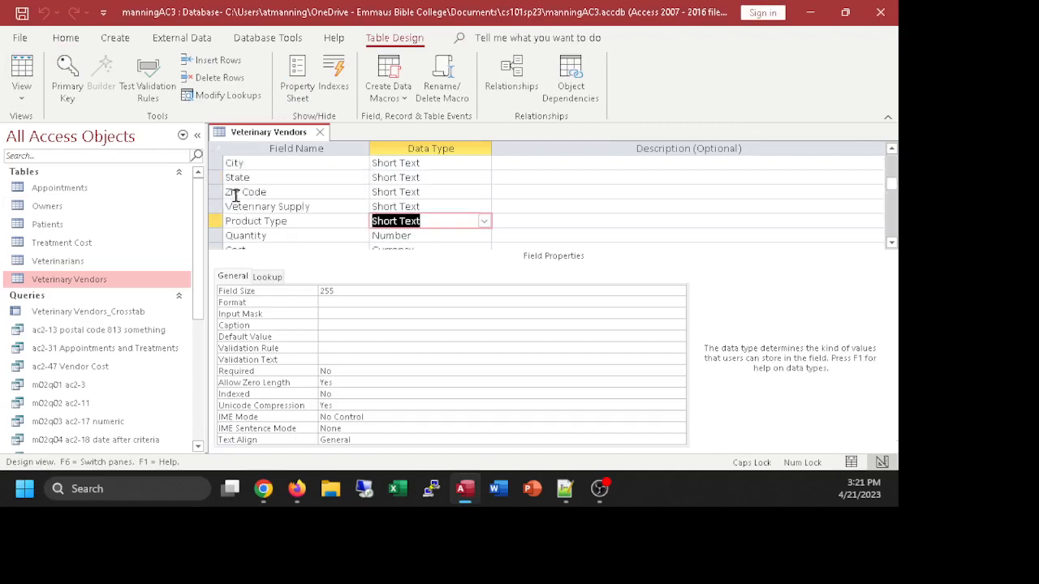
pyautogui.click(321, 134)
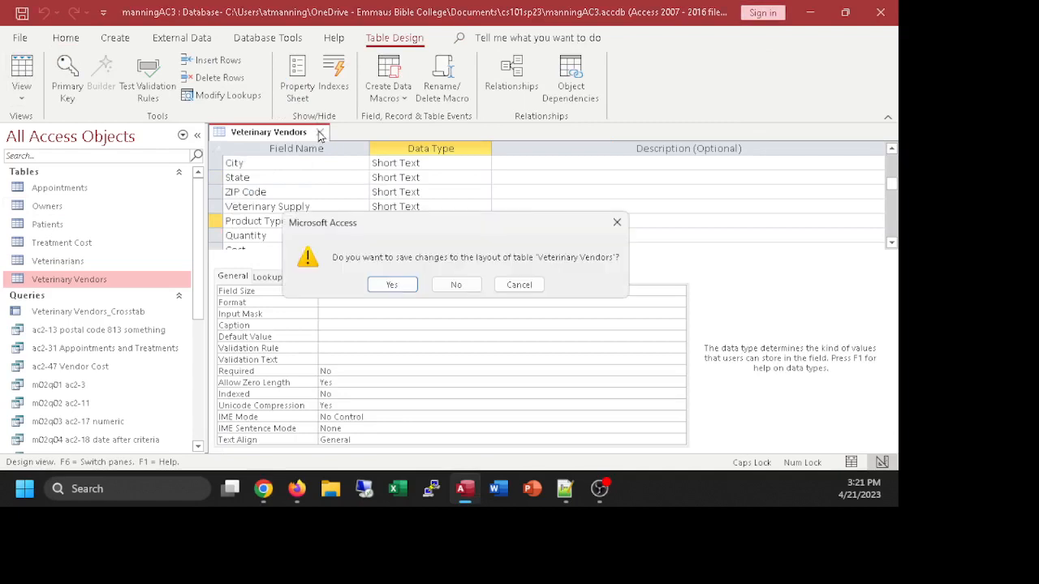
pyautogui.click(387, 288)
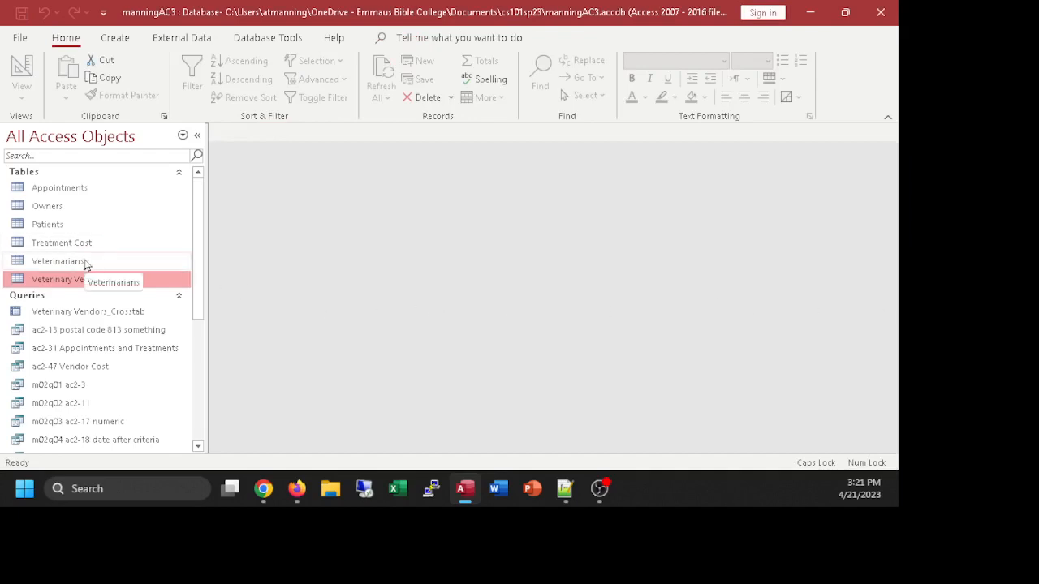
# Step: Open the Appointments table in Design View
pyautogui.rightClick(68, 189)
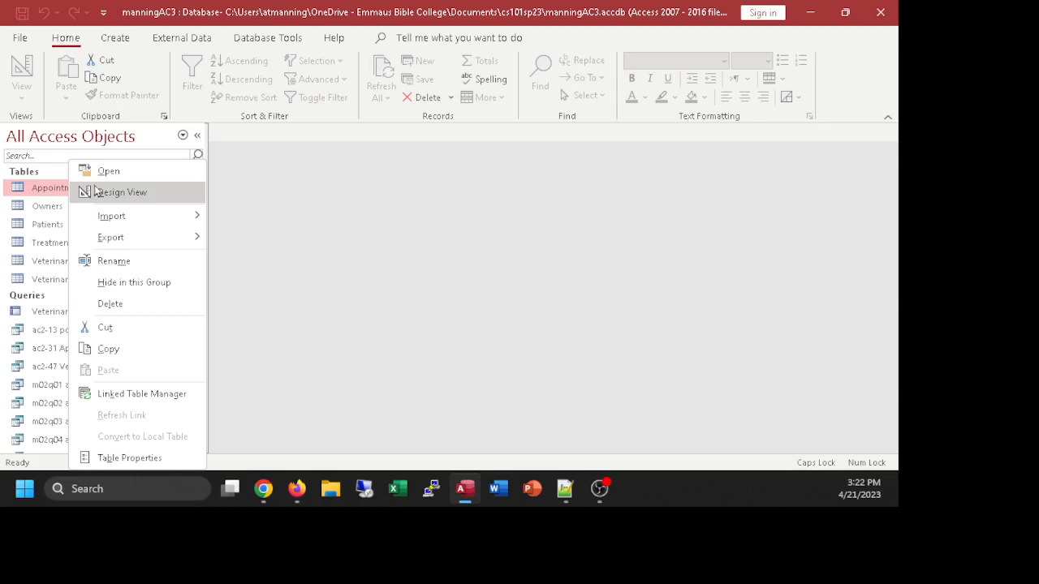
pyautogui.click(96, 192)
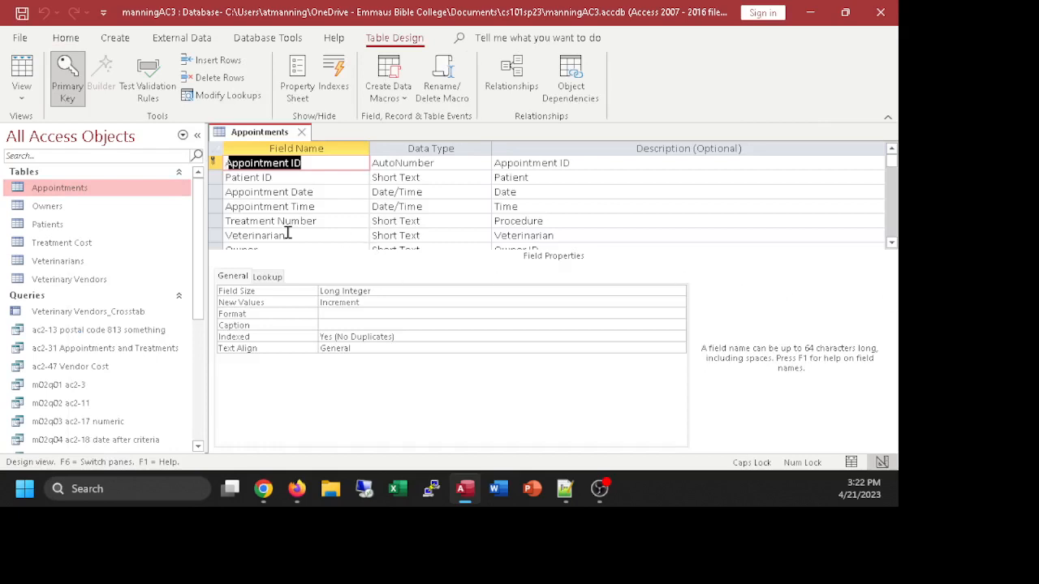
# Step: Insert a blank field row above Treatment Number in the Appointments table design
pyautogui.click(218, 224)
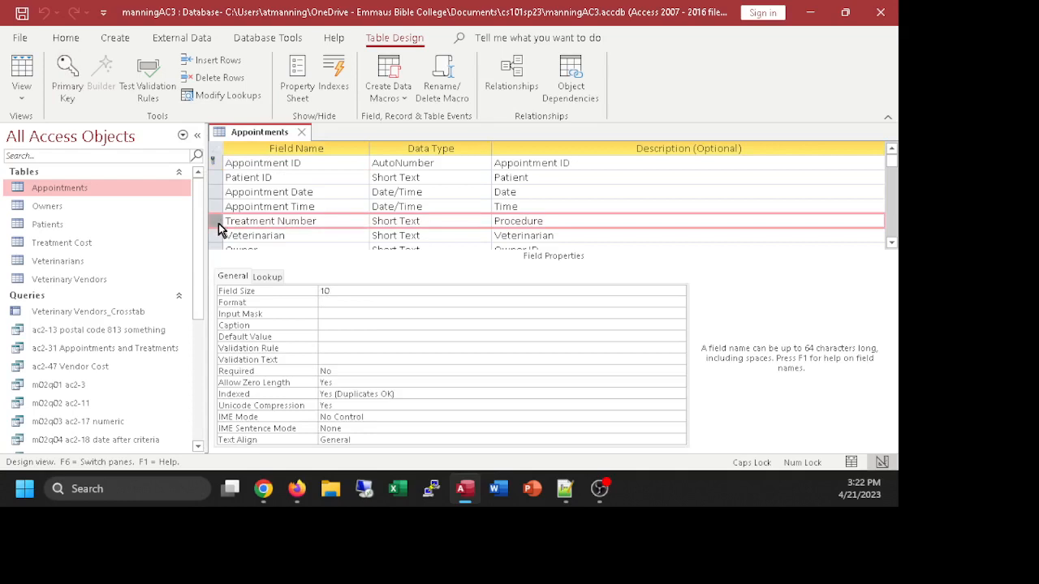
pyautogui.rightClick(218, 228)
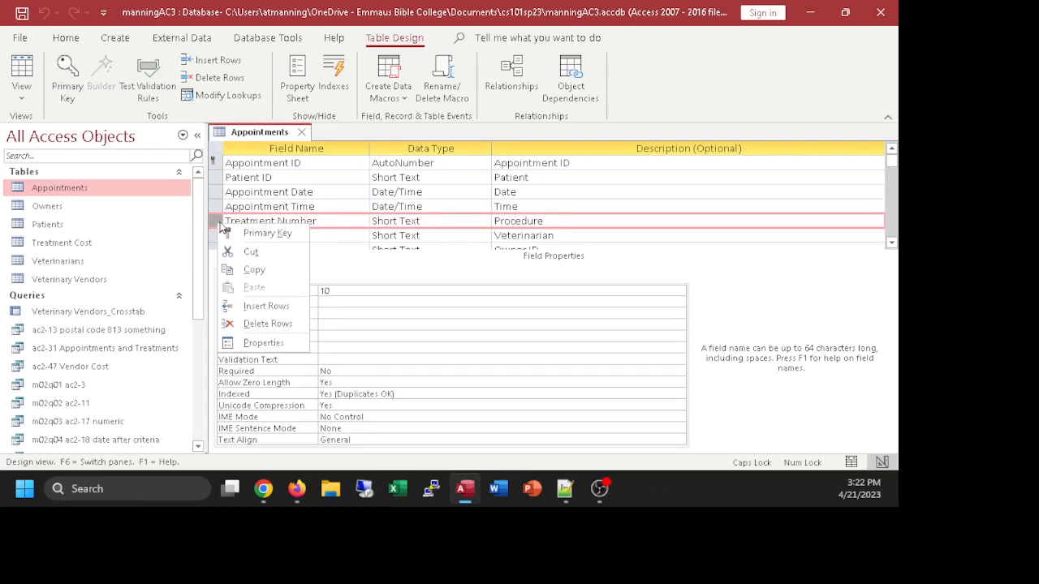
pyautogui.click(264, 315)
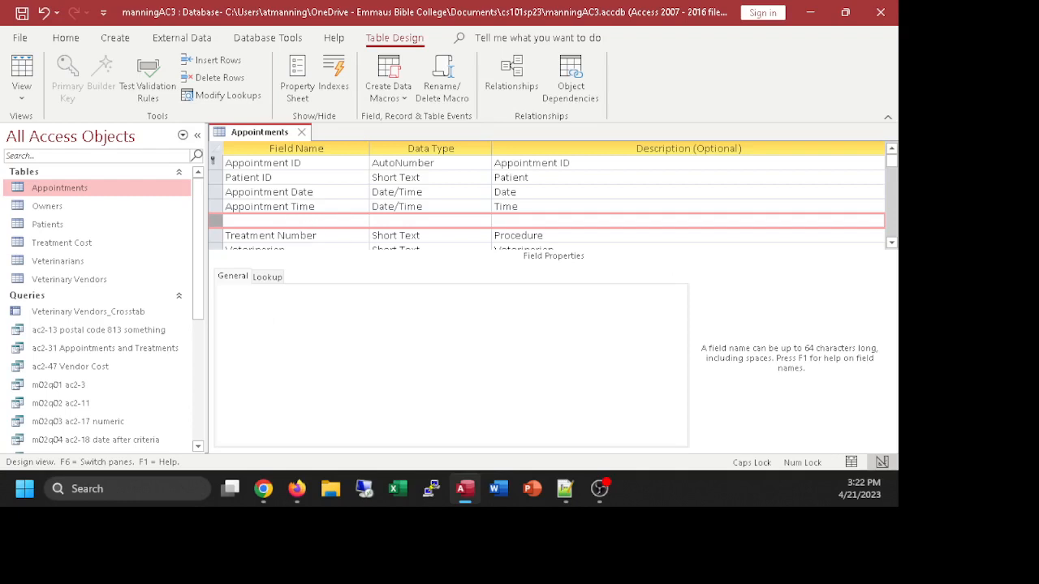
pyautogui.hotkey('alt', 'Tab')
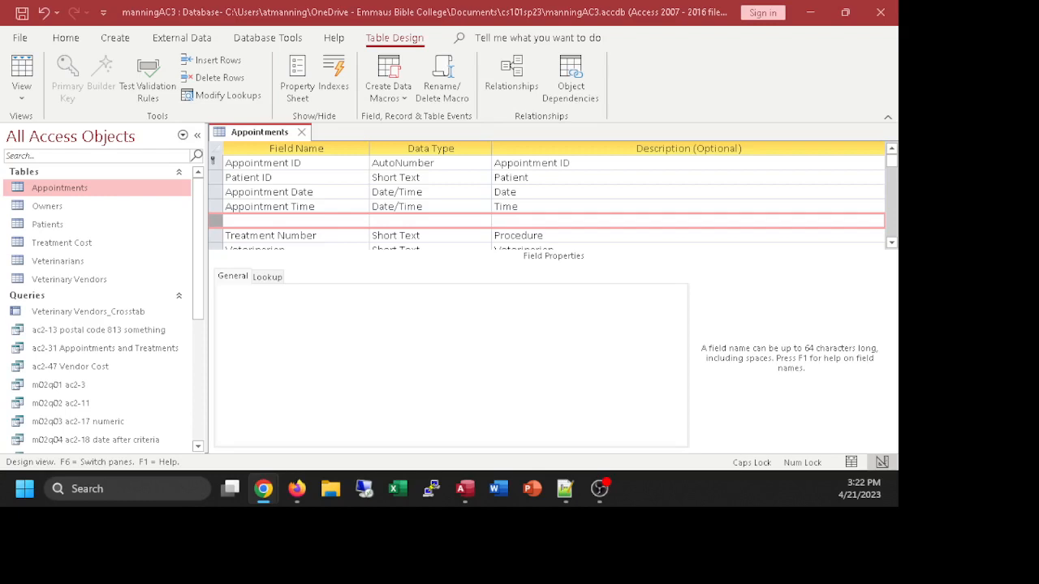
# Step: Name the new field above Treatment Number Service Abbreviation, keeping the Short Text data type
pyautogui.click(271, 220)
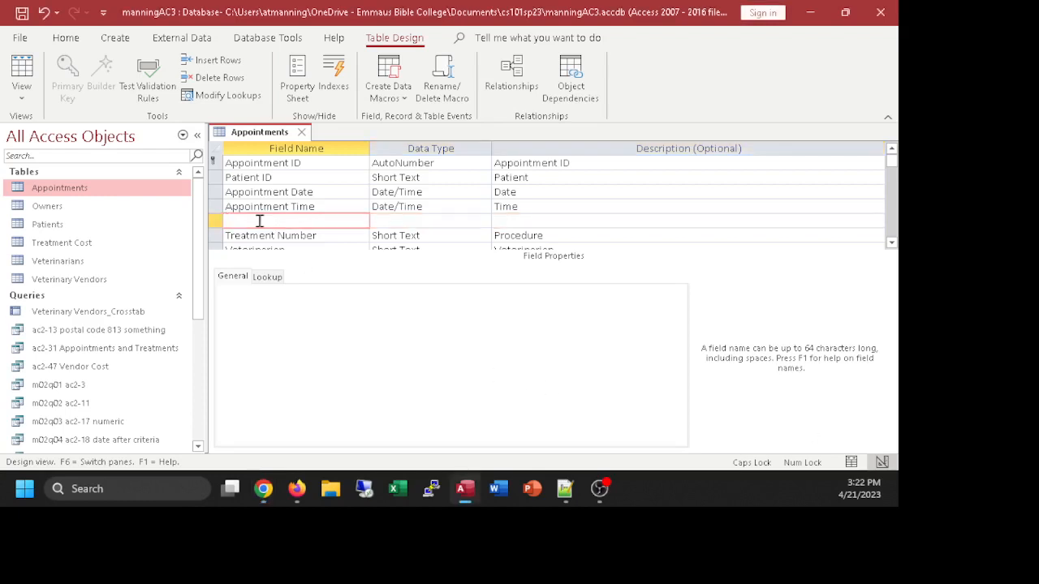
pyautogui.write('sERV')
pyautogui.press('BackSpace')
pyautogui.press('BackSpace')
pyautogui.press('BackSpace')
pyautogui.press('BackSpace')
pyautogui.press('capslock')
pyautogui.write('Service Abbreviation')
pyautogui.press('Tab')
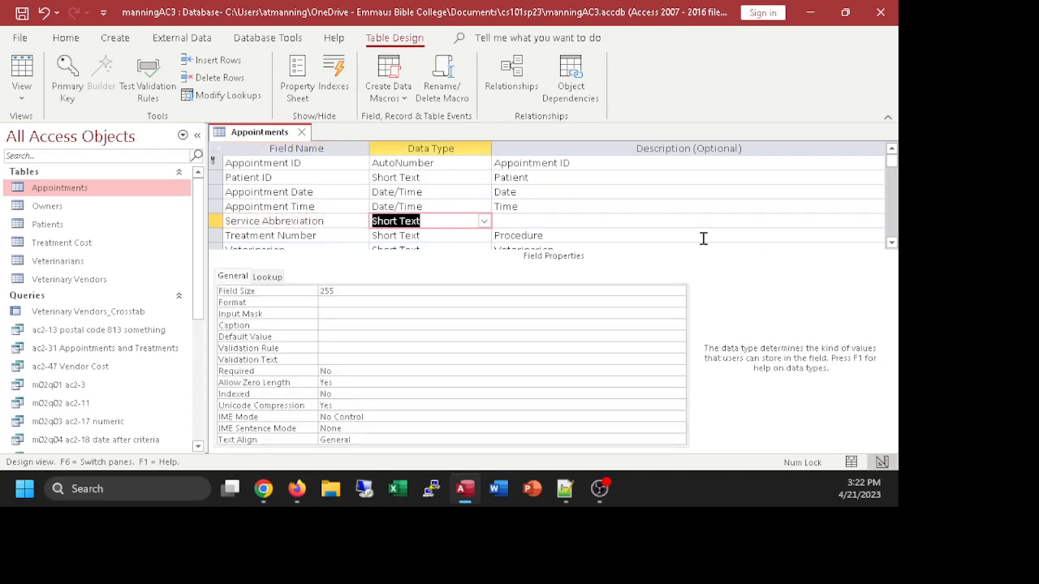
# Step: Start the Lookup Wizard for the Service Abbreviation field and choose to type in the list values
pyautogui.click(484, 222)
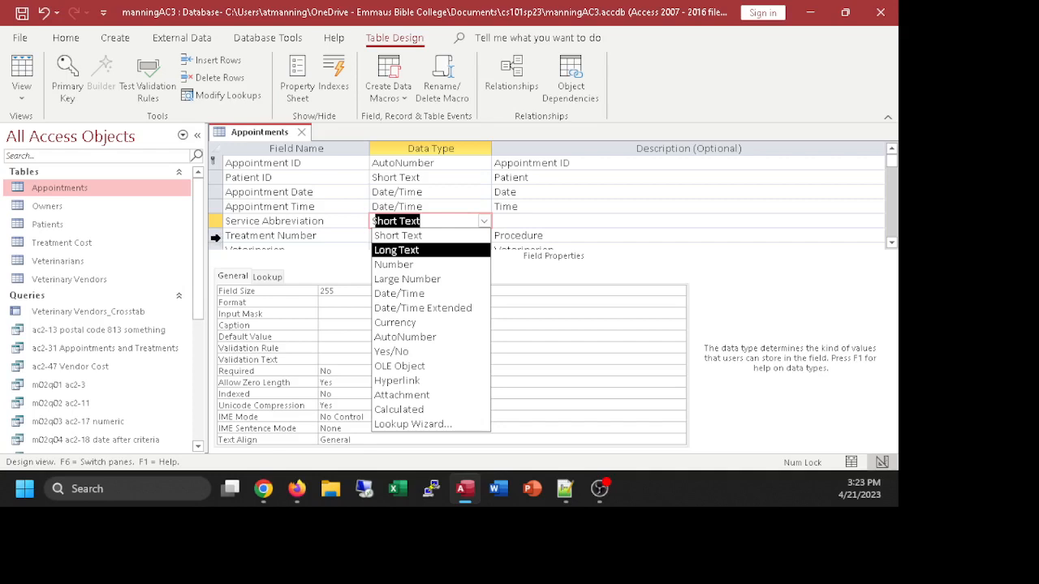
pyautogui.click(430, 428)
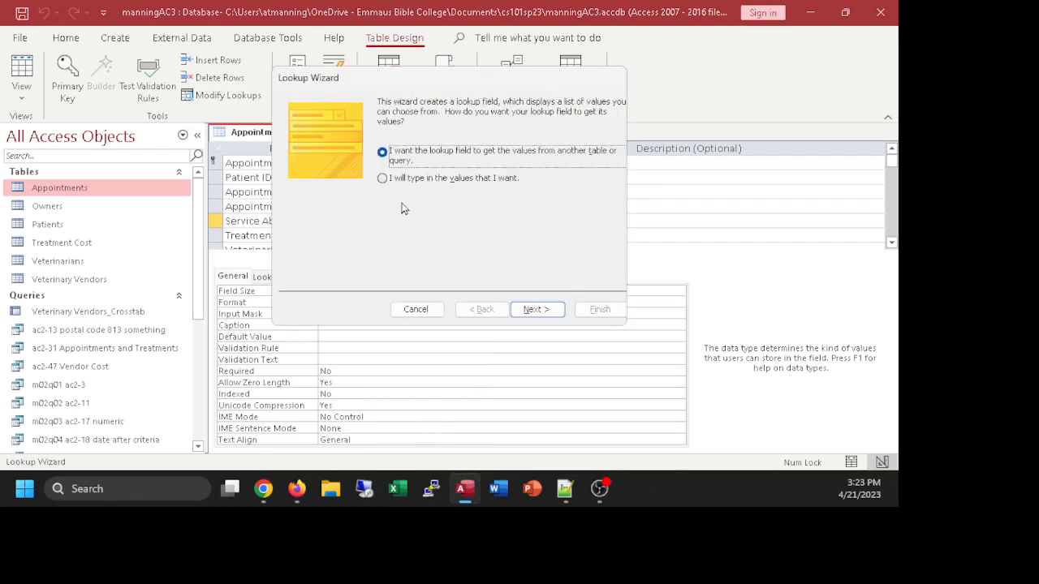
pyautogui.click(383, 179)
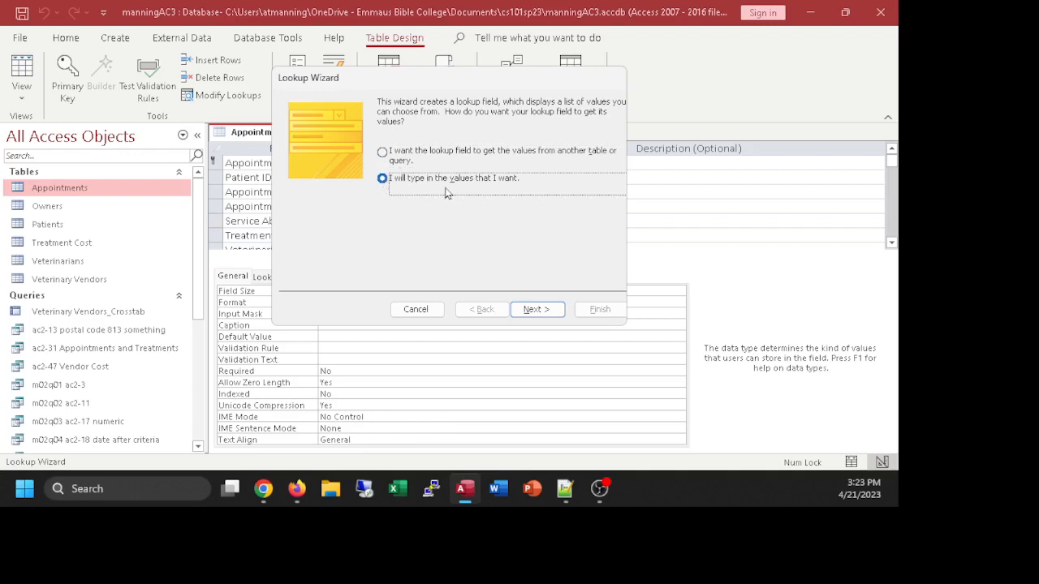
pyautogui.click(547, 312)
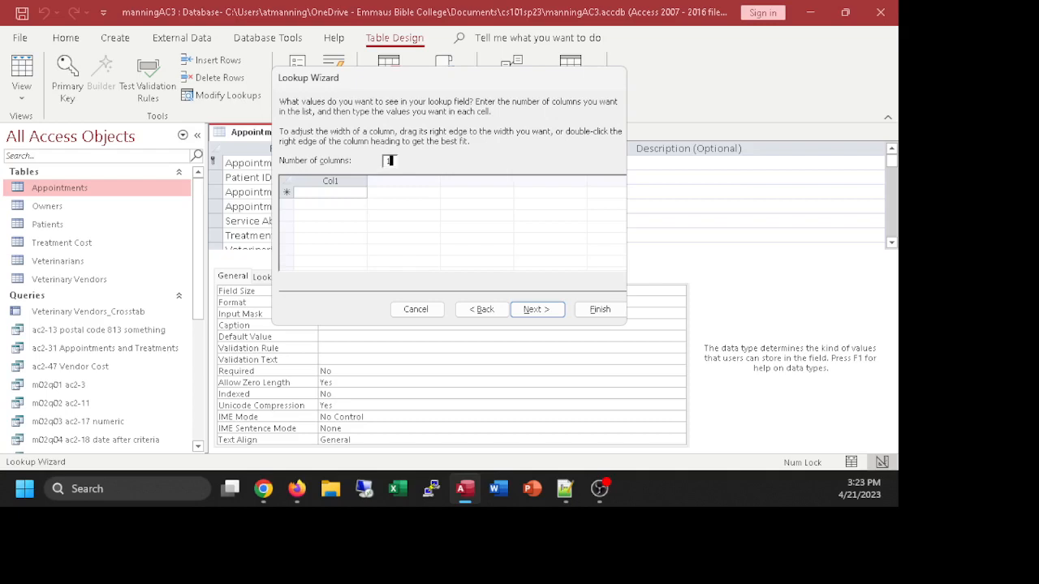
pyautogui.hotkey('alt', 'Tab')
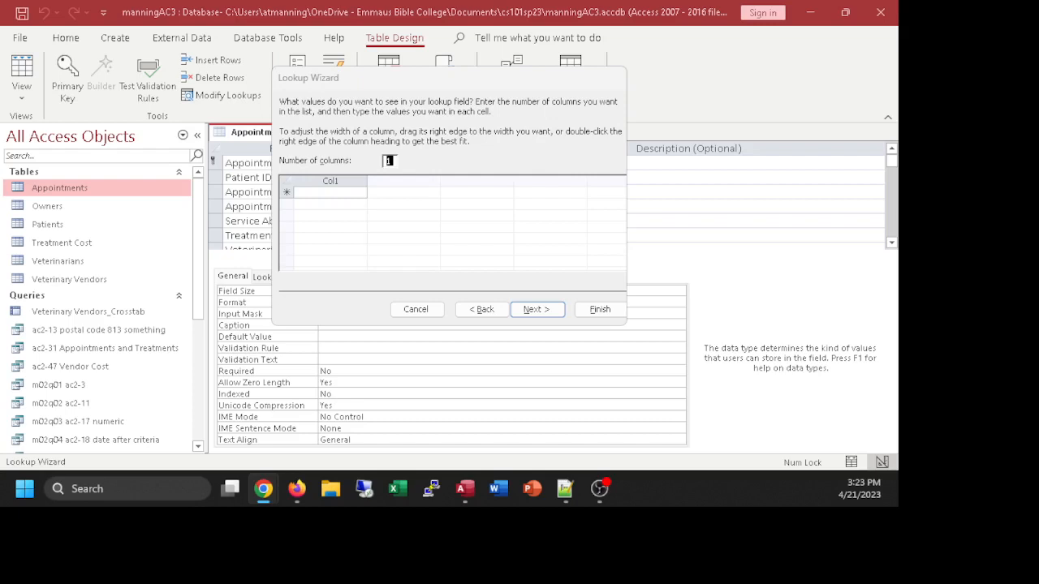
# Step: Enter T-1, T-2, T-3, T-4, T-5, T-6 and T-7 as the first values of the single-column lookup list
pyautogui.click(325, 195)
pyautogui.write('T-1')
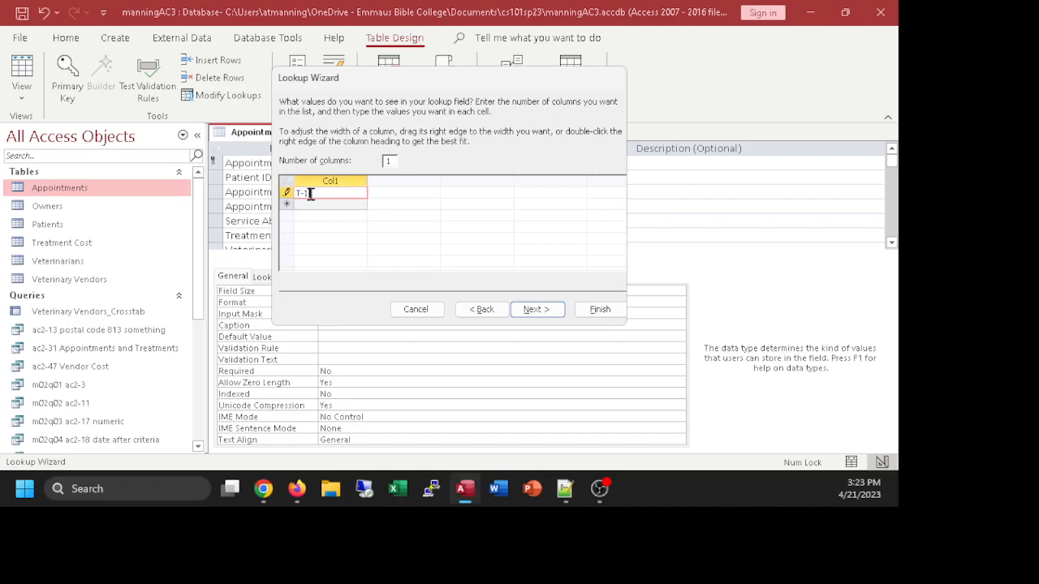
pyautogui.press('Tab')
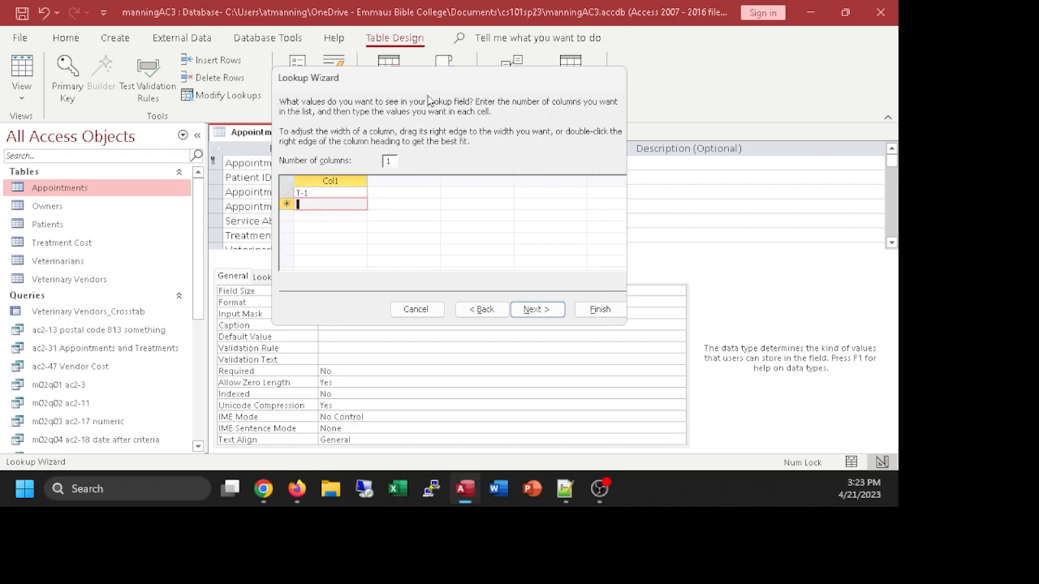
pyautogui.write('T-2')
pyautogui.press('Tab')
pyautogui.write('T-14')
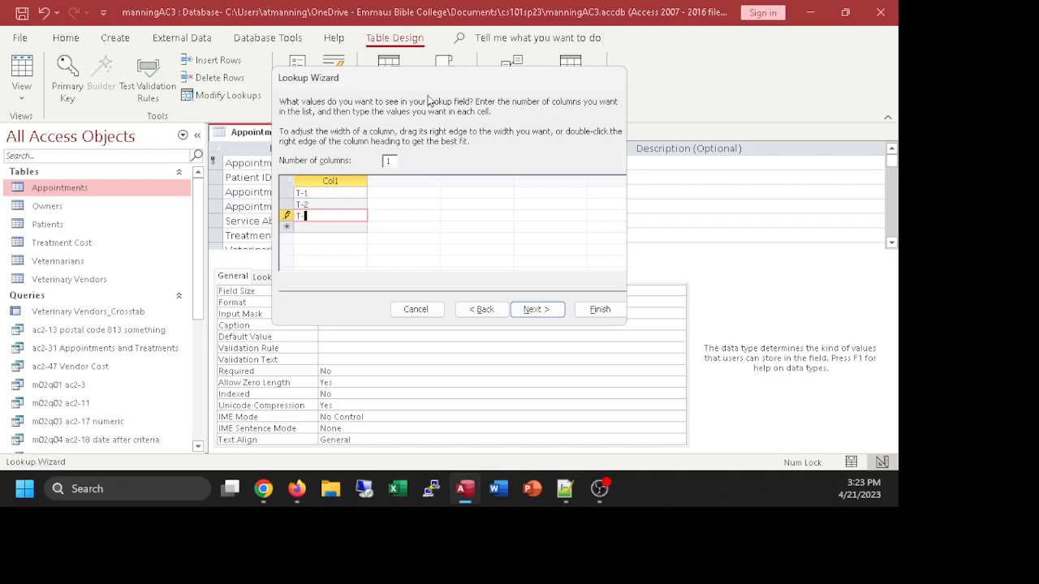
pyautogui.press('BackSpace')
pyautogui.press('BackSpace')
pyautogui.write('3')
pyautogui.press('Tab')
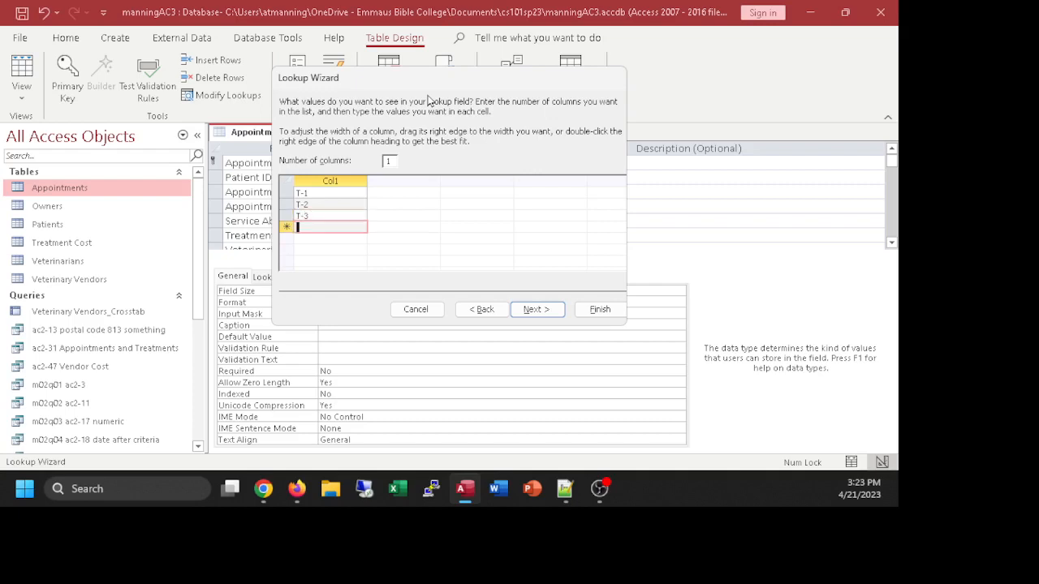
pyautogui.write('T-4')
pyautogui.press('Tab')
pyautogui.write('T-5')
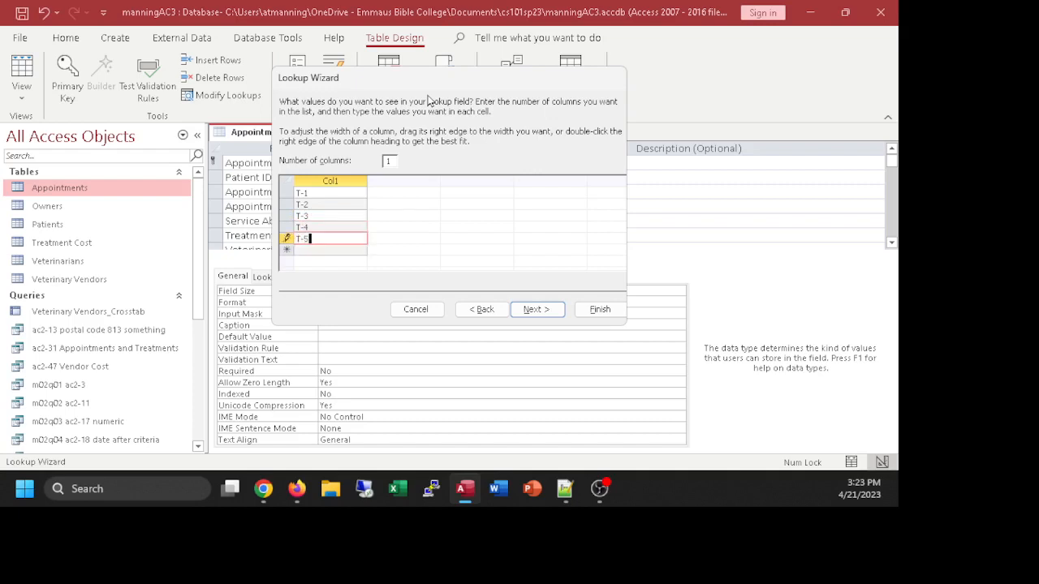
pyautogui.press('Tab')
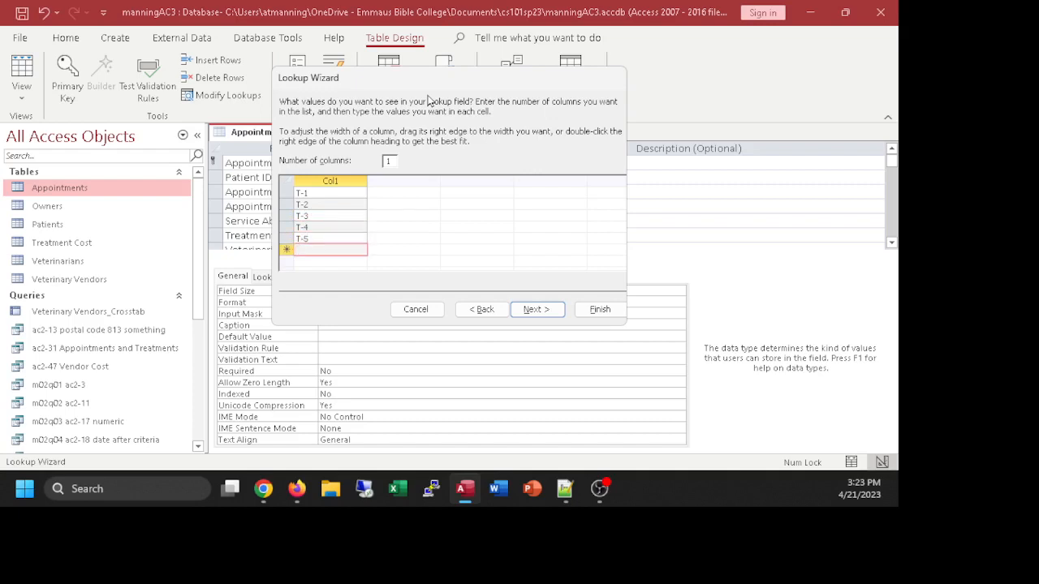
pyautogui.write('T-6')
pyautogui.press('Tab')
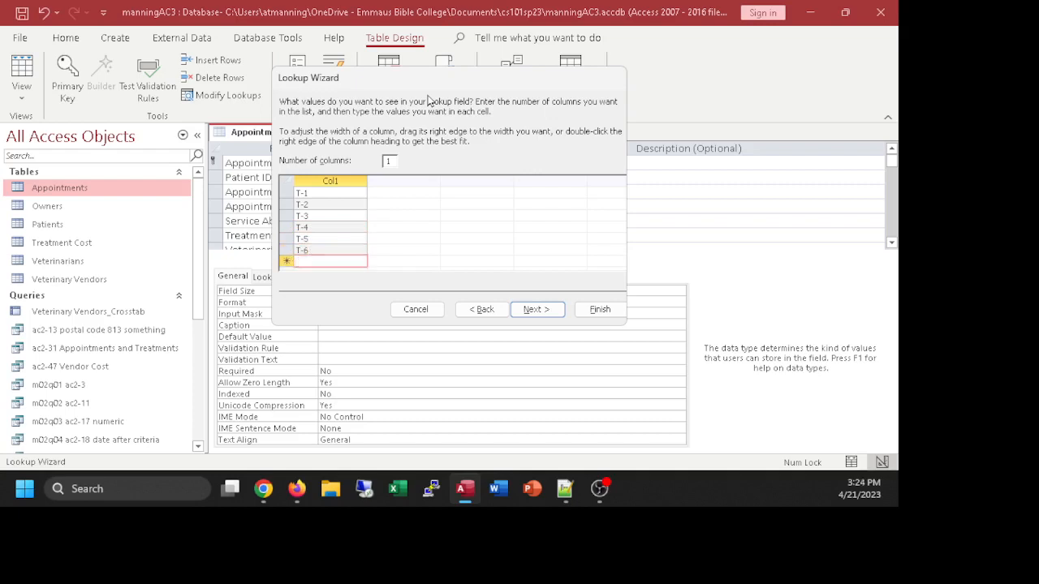
pyautogui.write('T-7')
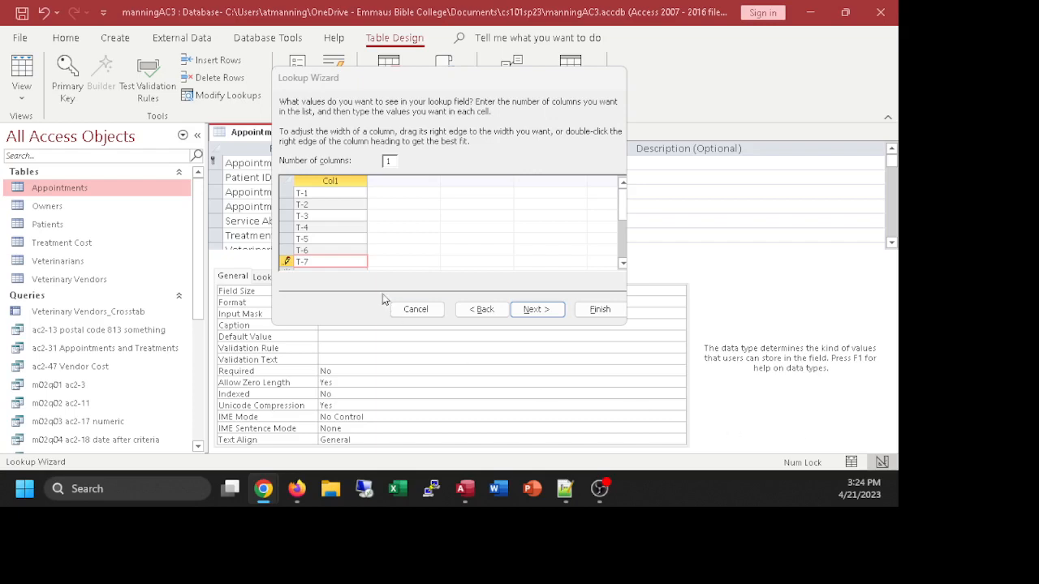
# Step: Continue the lookup list below T-7 with the values T-8, T-9, T-10, T-11, T-12, T-13 and T-14
pyautogui.scroll(-1, 490, 242)
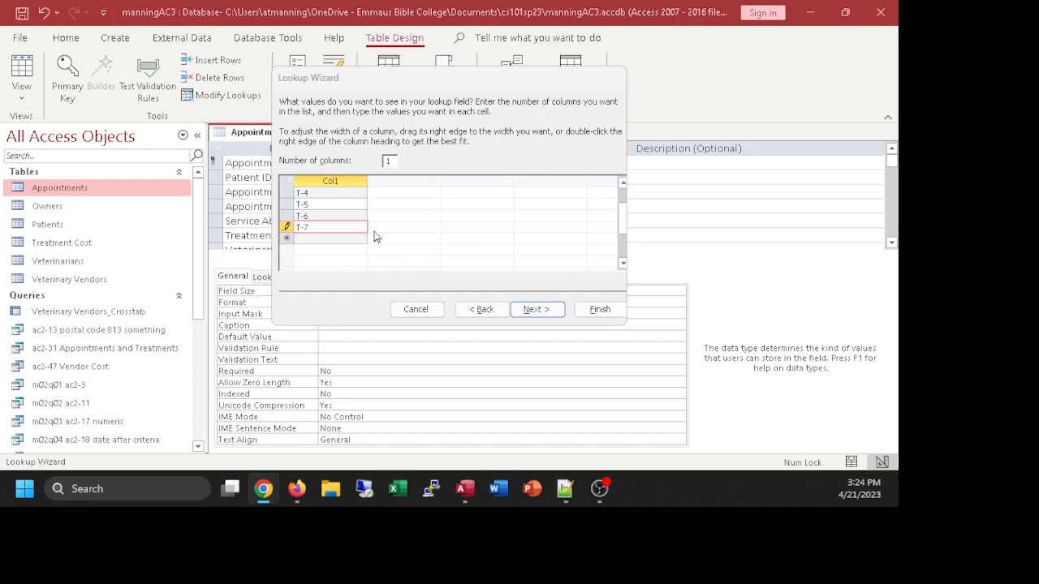
pyautogui.click(311, 239)
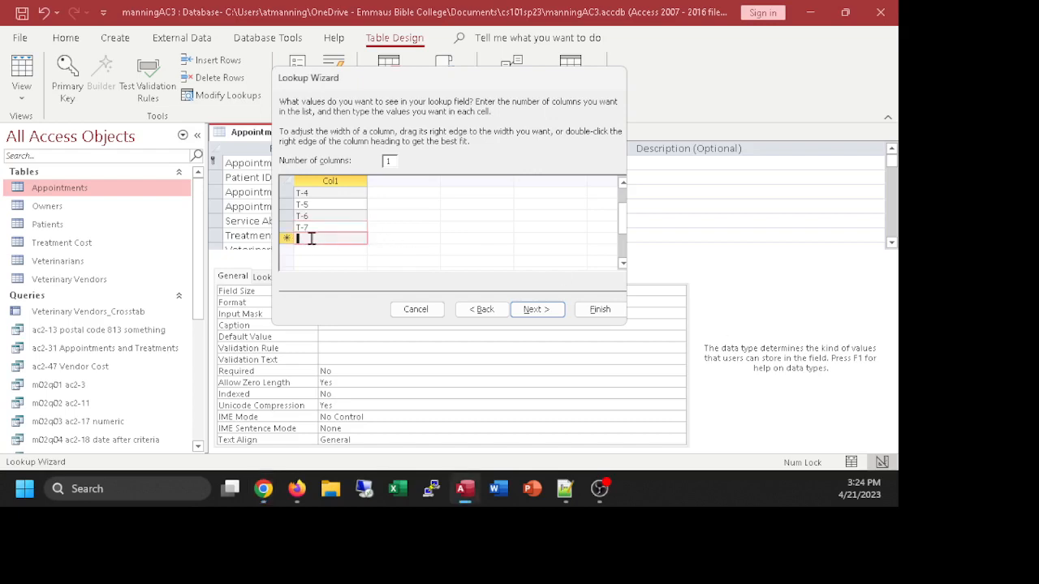
pyautogui.write('T')
pyautogui.press('Return')
pyautogui.write('T')
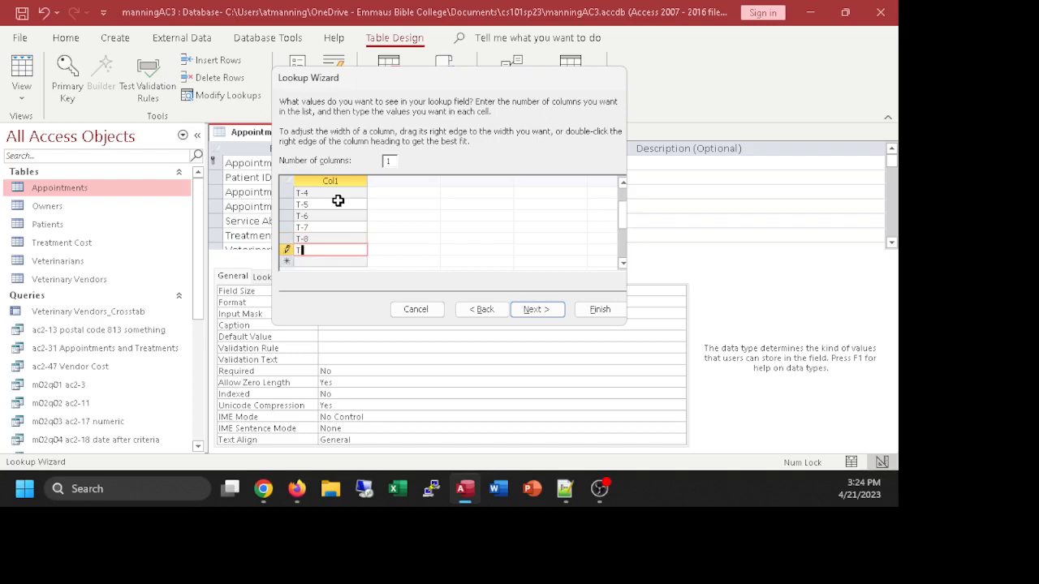
pyautogui.press('Return')
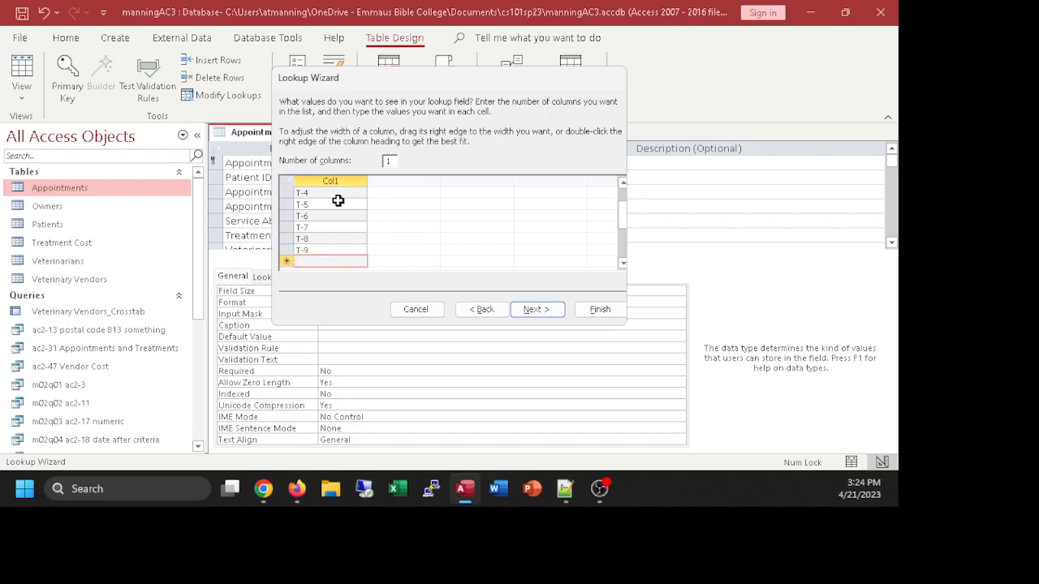
pyautogui.write('T-10')
pyautogui.press('Return')
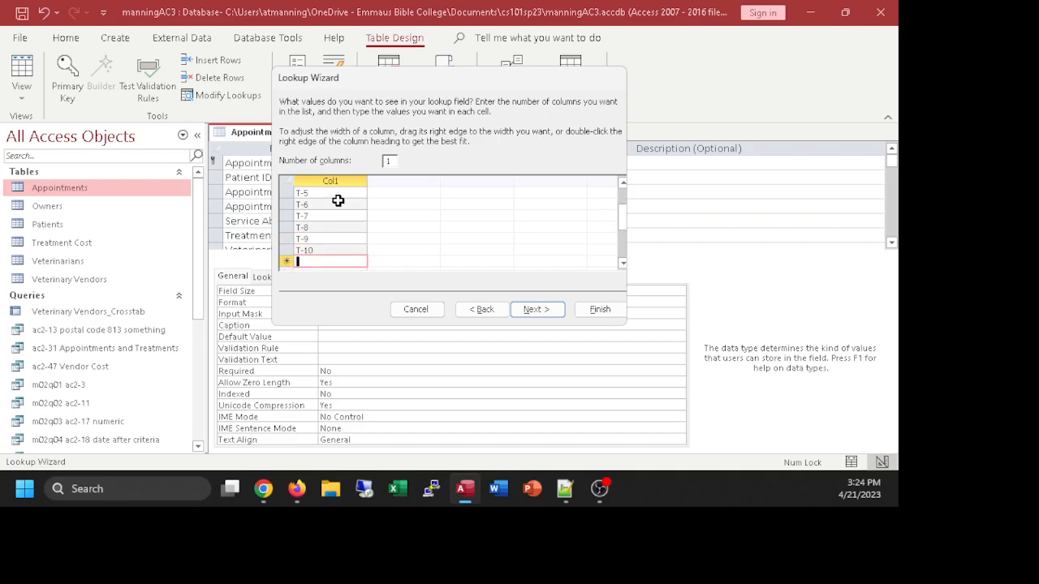
pyautogui.write('T-11')
pyautogui.press('Return')
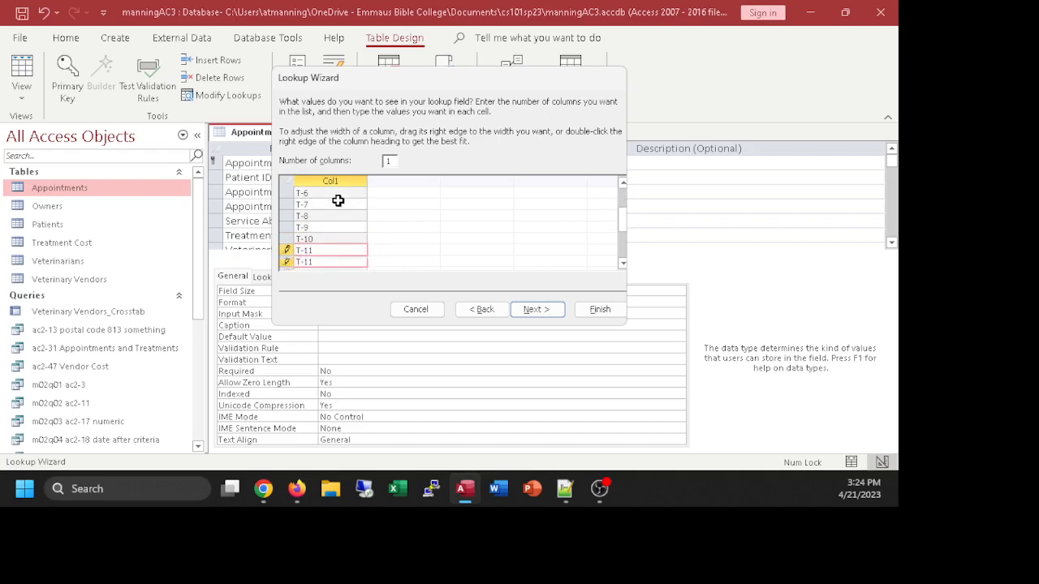
pyautogui.write('T-12')
pyautogui.press('Return')
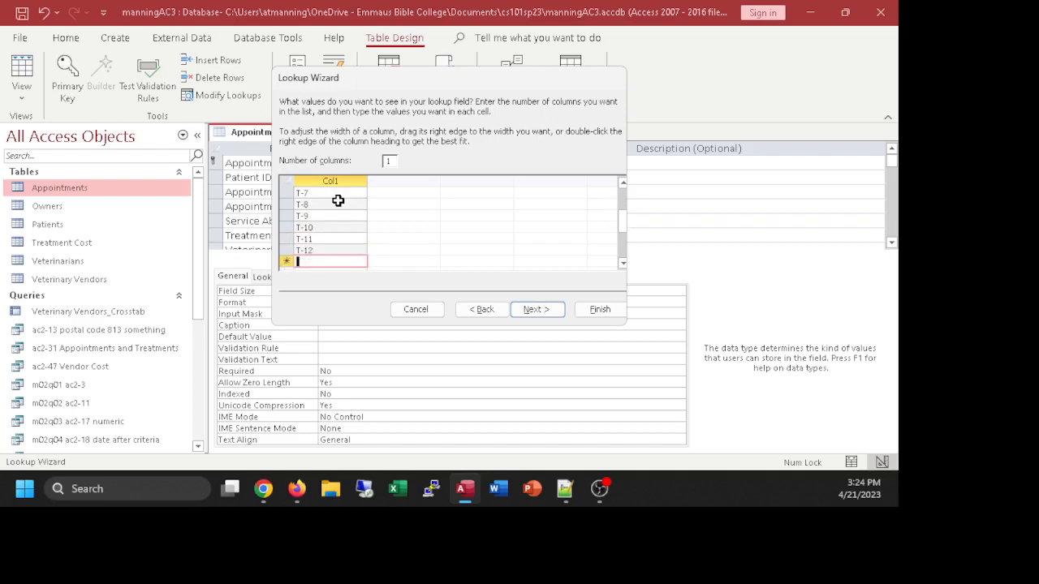
pyautogui.write('T-13')
pyautogui.press('Return')
pyautogui.write('T-')
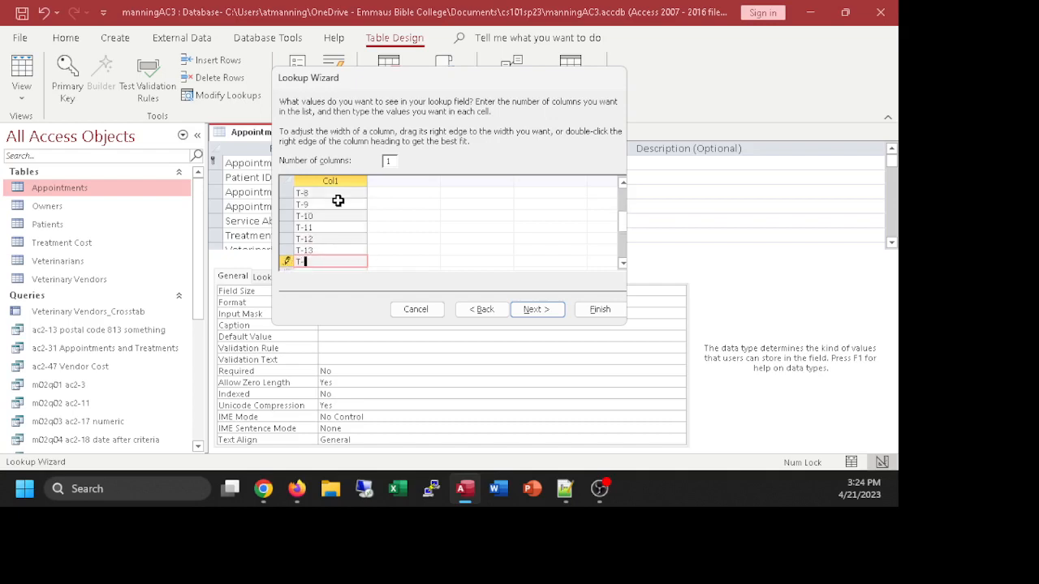
pyautogui.write('14')
pyautogui.click(263, 489)
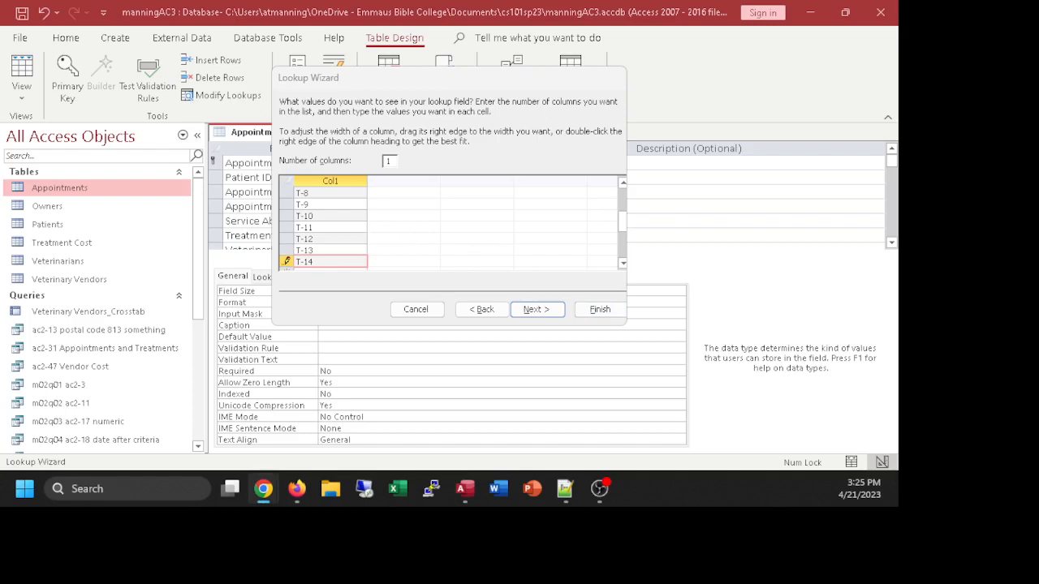
# Step: Allow multiple values for the Service Abbreviation lookup, keeping its label, and recheck the entered value list
pyautogui.click(536, 309)
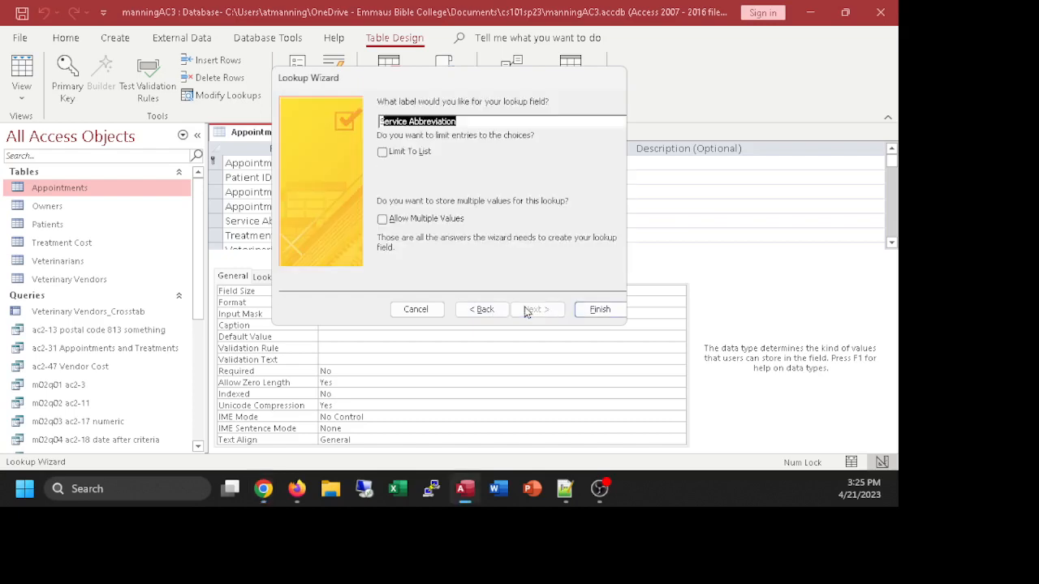
pyautogui.click(382, 219)
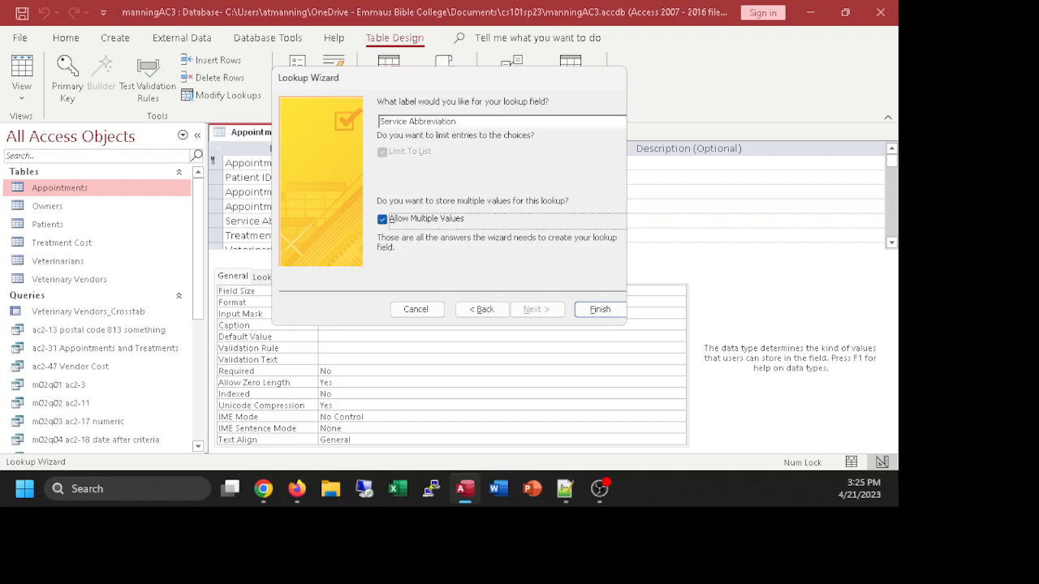
pyautogui.click(473, 311)
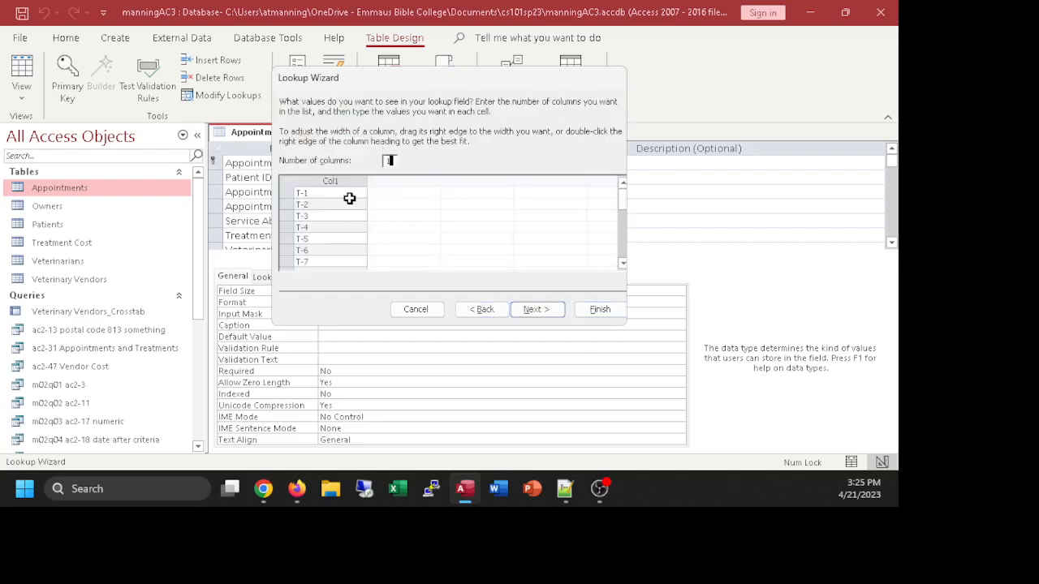
pyautogui.click(538, 310)
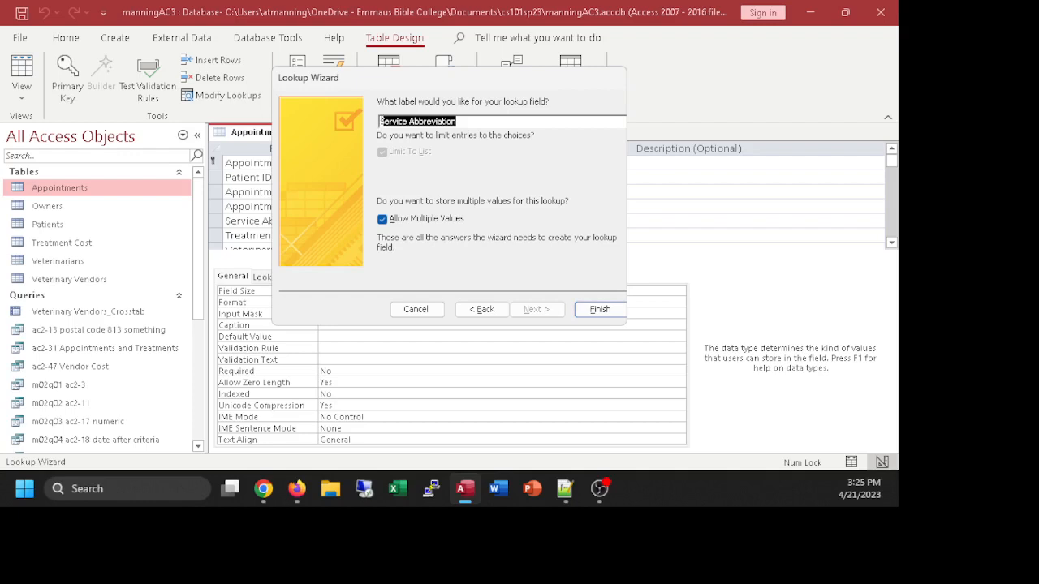
# Step: Finish the Lookup Wizard and save the Appointments table while switching it to Datasheet View
pyautogui.click(599, 311)
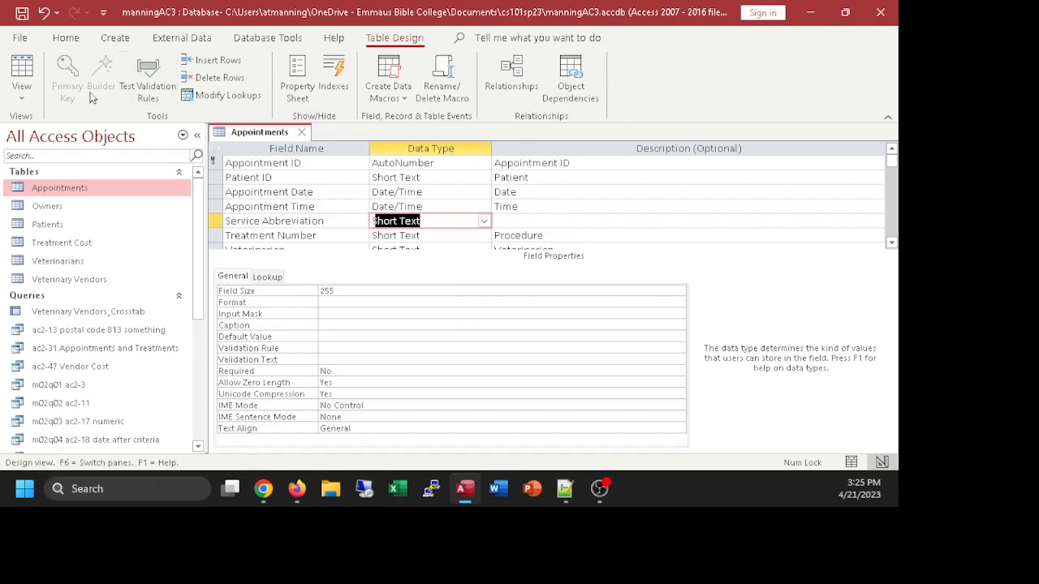
pyautogui.click(22, 69)
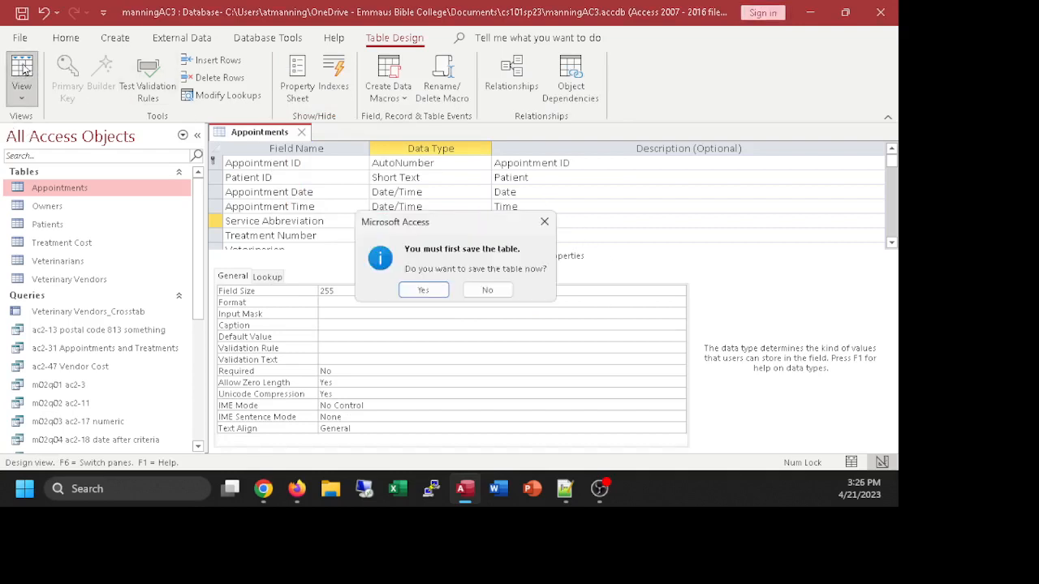
pyautogui.click(436, 295)
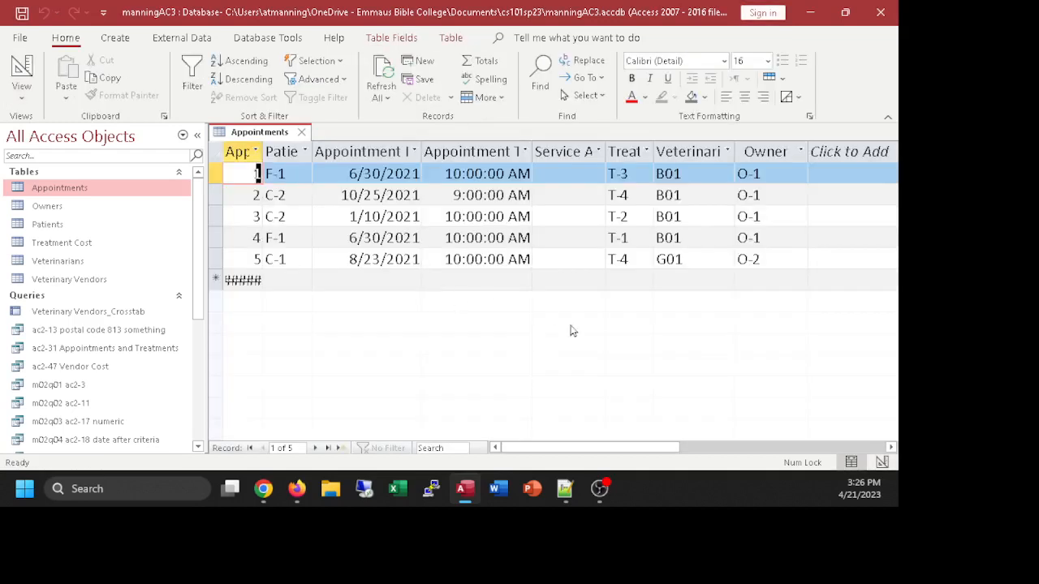
# Step: Choose T-3, T-6, T-11 and T-14 as the Service Abbreviation values of the first appointment record
pyautogui.click(585, 154)
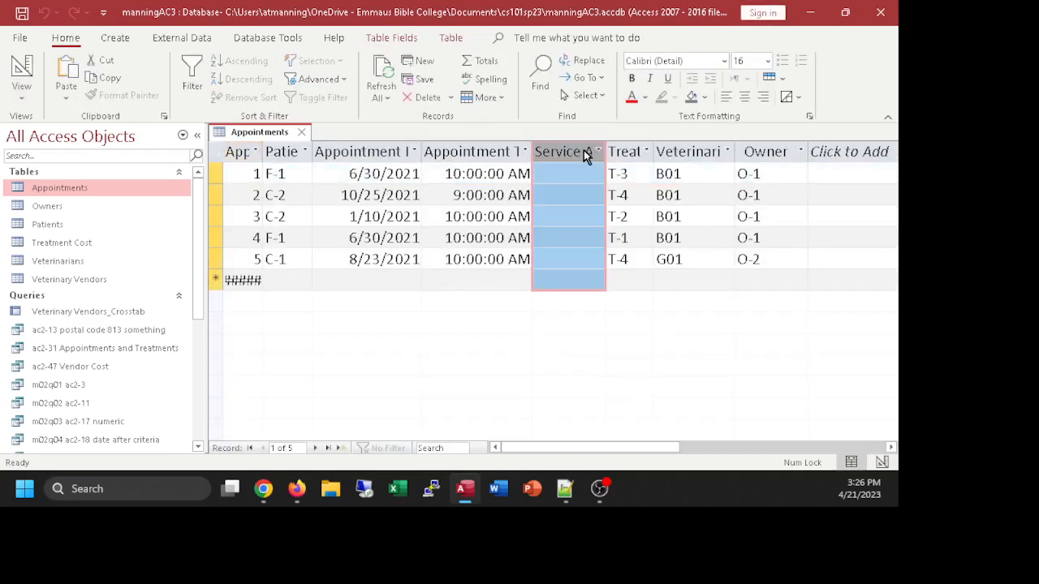
pyautogui.click(579, 173)
pyautogui.click(597, 173)
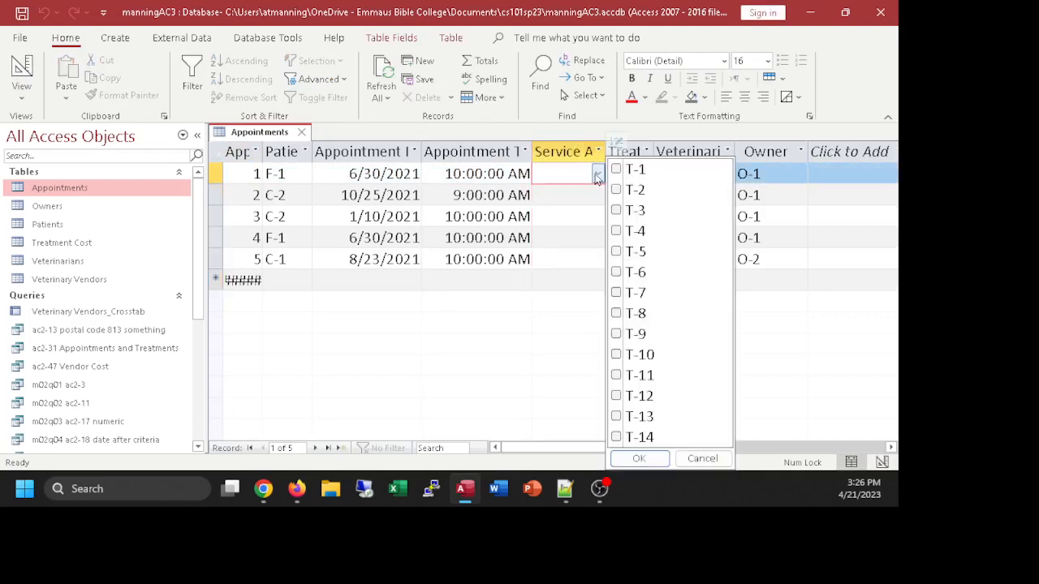
pyautogui.click(622, 213)
pyautogui.click(617, 273)
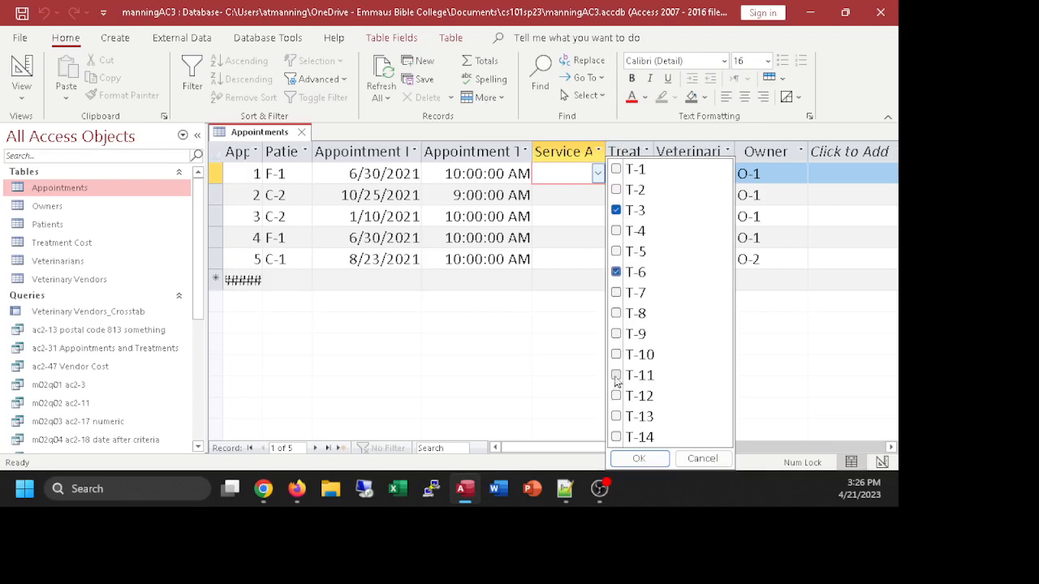
pyautogui.click(616, 376)
pyautogui.click(618, 438)
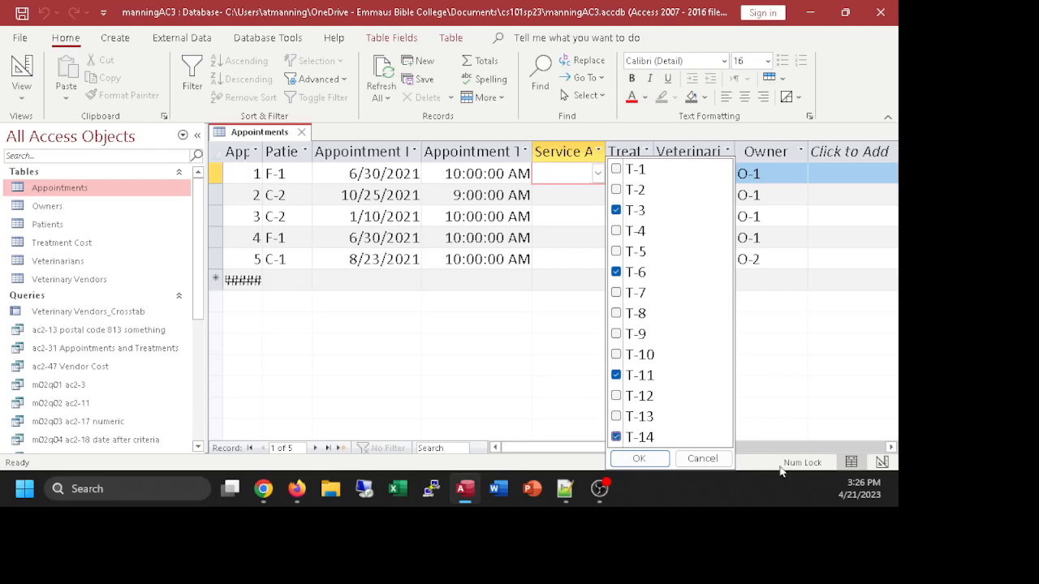
pyautogui.click(663, 461)
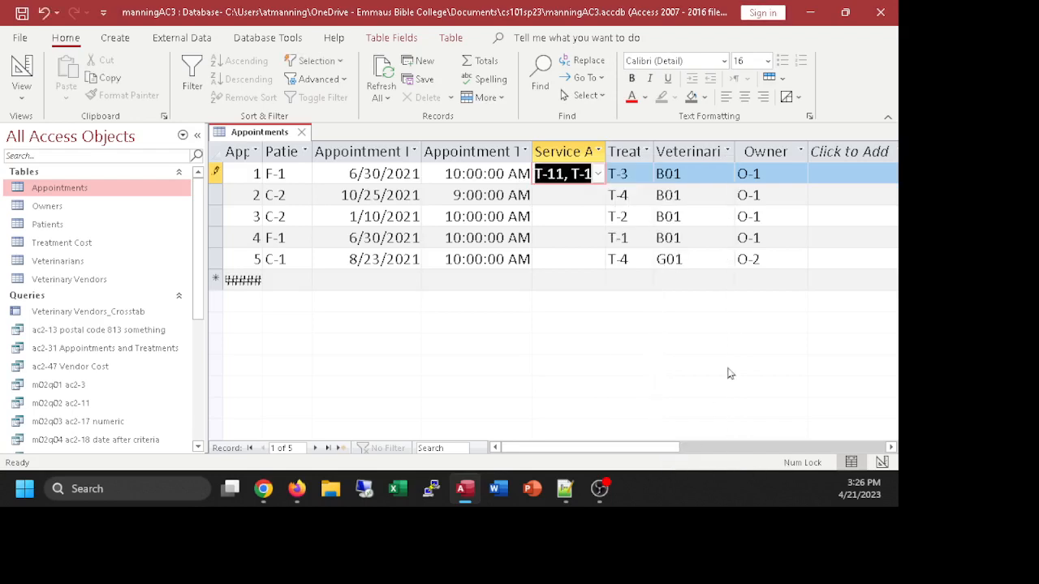
# Step: Widen the Service Abbreviation column to fit its full heading and check the first record's selected values
pyautogui.moveTo(607, 149); pyautogui.dragTo(733, 151)
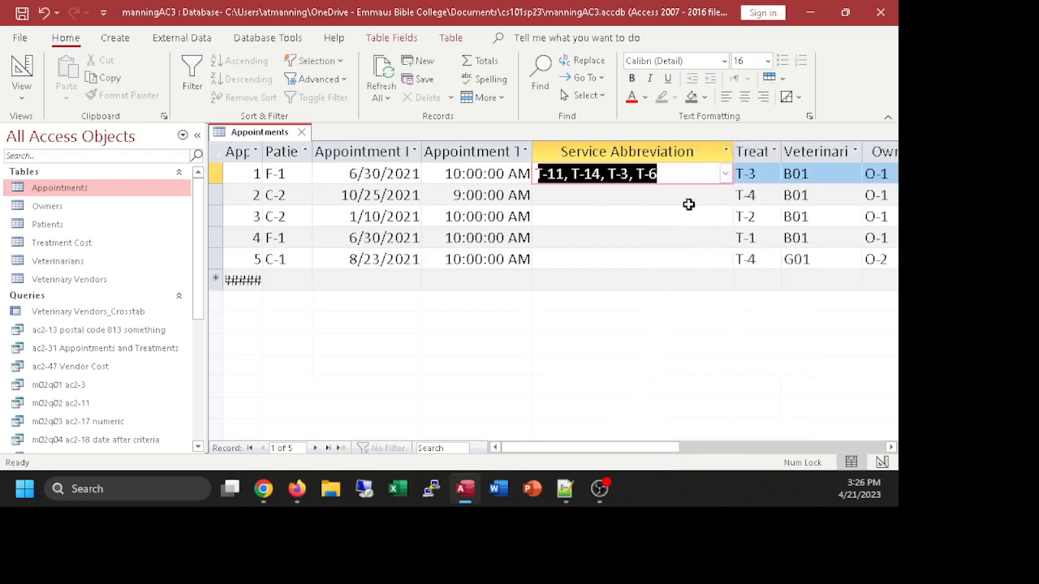
pyautogui.click(681, 177)
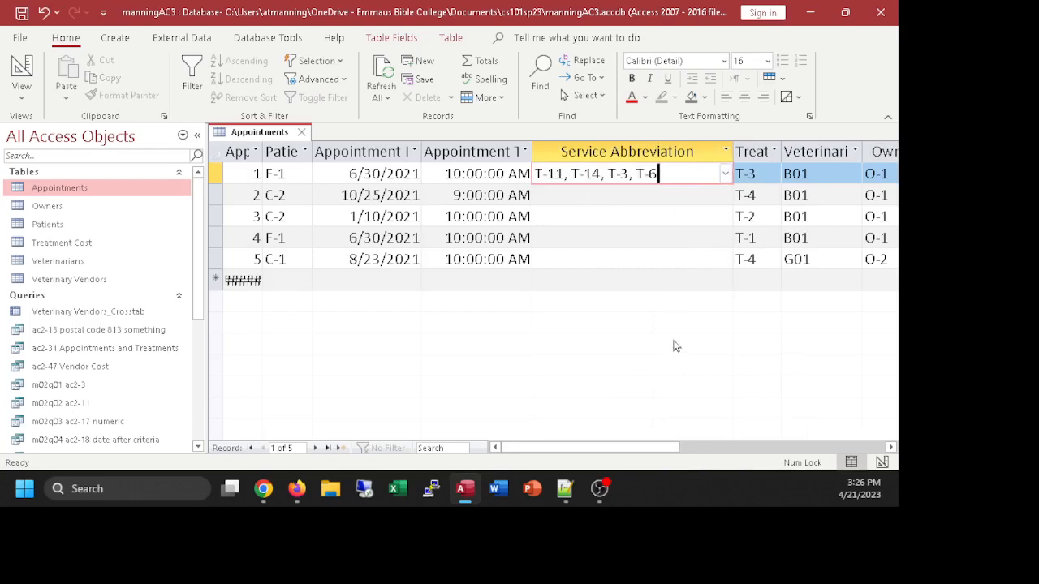
pyautogui.click(725, 173)
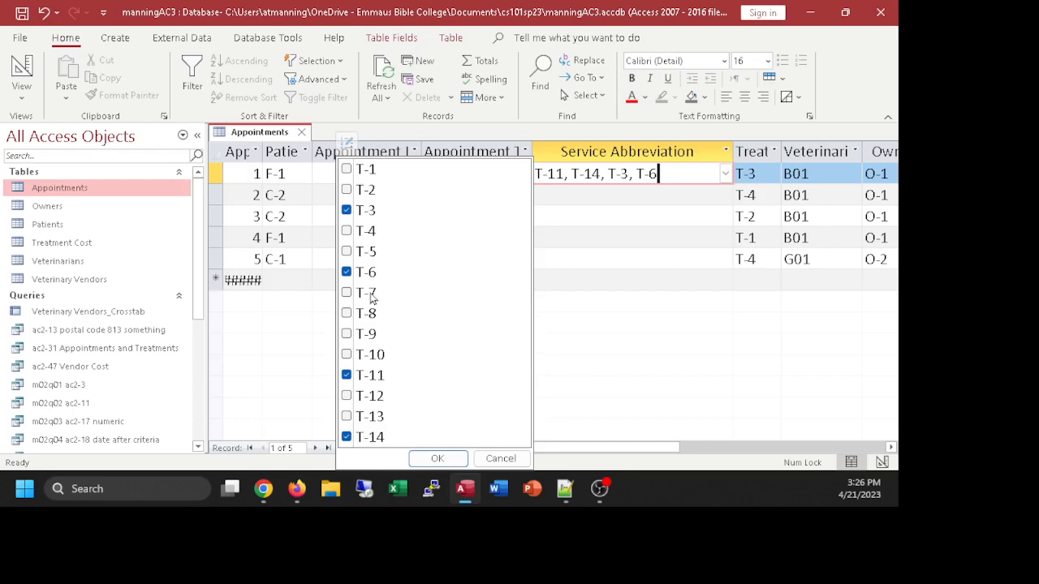
pyautogui.click(596, 200)
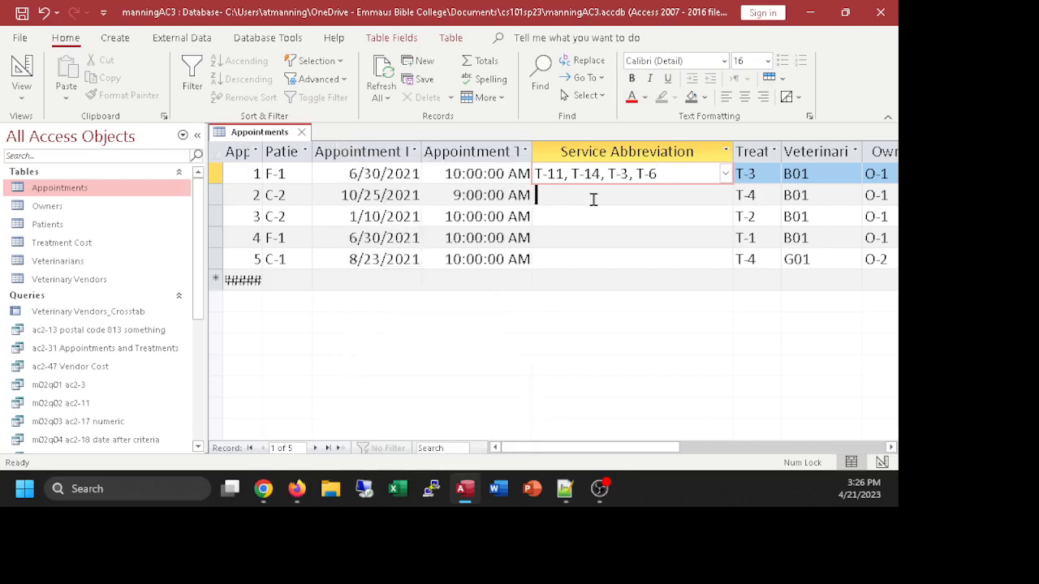
pyautogui.click(766, 176)
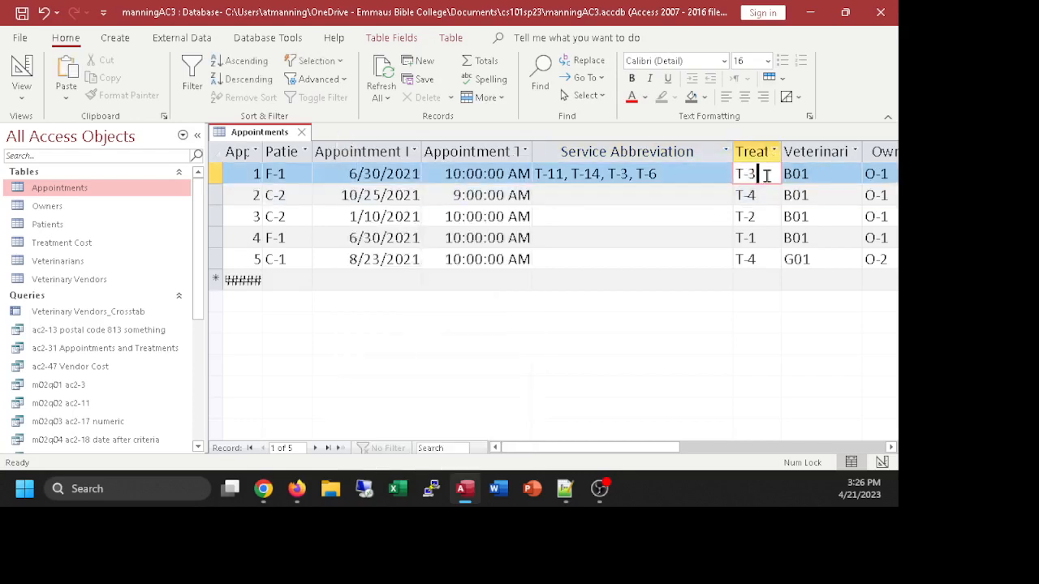
pyautogui.click(708, 171)
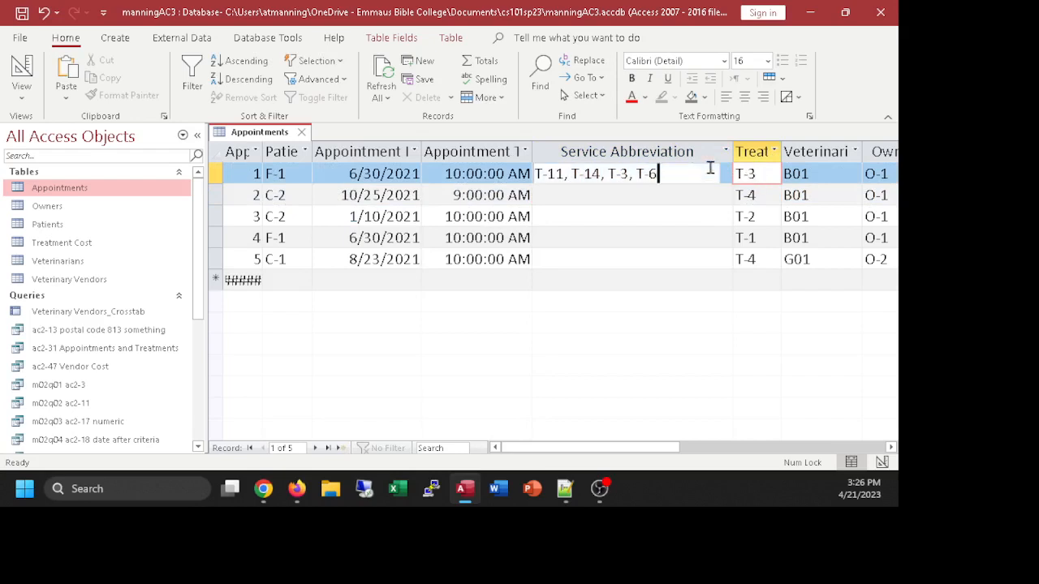
# Step: Change the first appointment's Service Abbreviation selection to T-3, T-7 and T-11
pyautogui.click(725, 175)
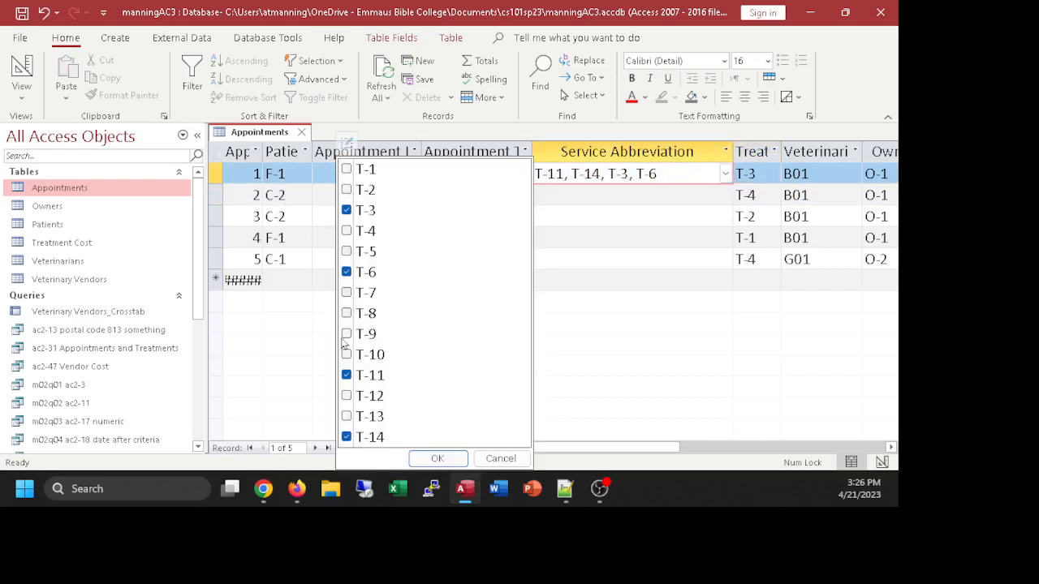
pyautogui.click(346, 438)
pyautogui.click(347, 375)
pyautogui.click(346, 273)
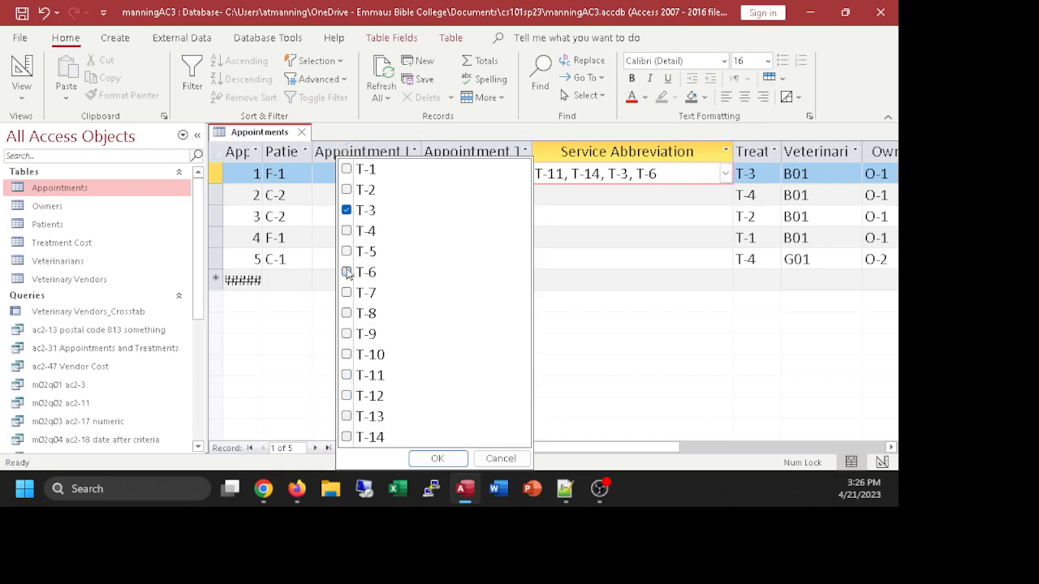
pyautogui.click(347, 210)
pyautogui.click(347, 210)
pyautogui.click(346, 293)
pyautogui.click(347, 375)
pyautogui.click(443, 457)
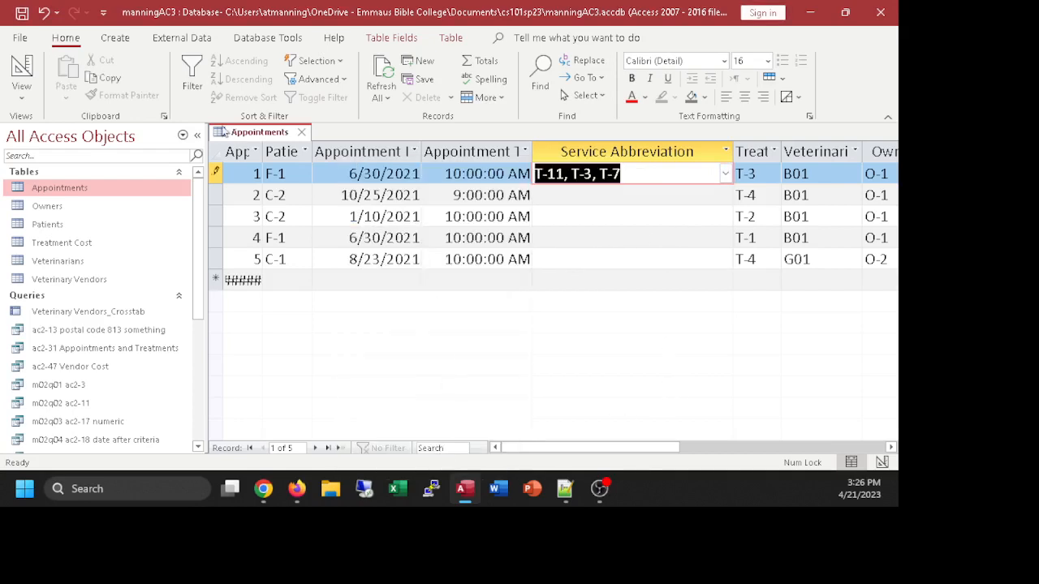
# Step: Switch Appointments to Design View and examine the Lookup and General properties of the Service Abbreviation field
pyautogui.click(24, 72)
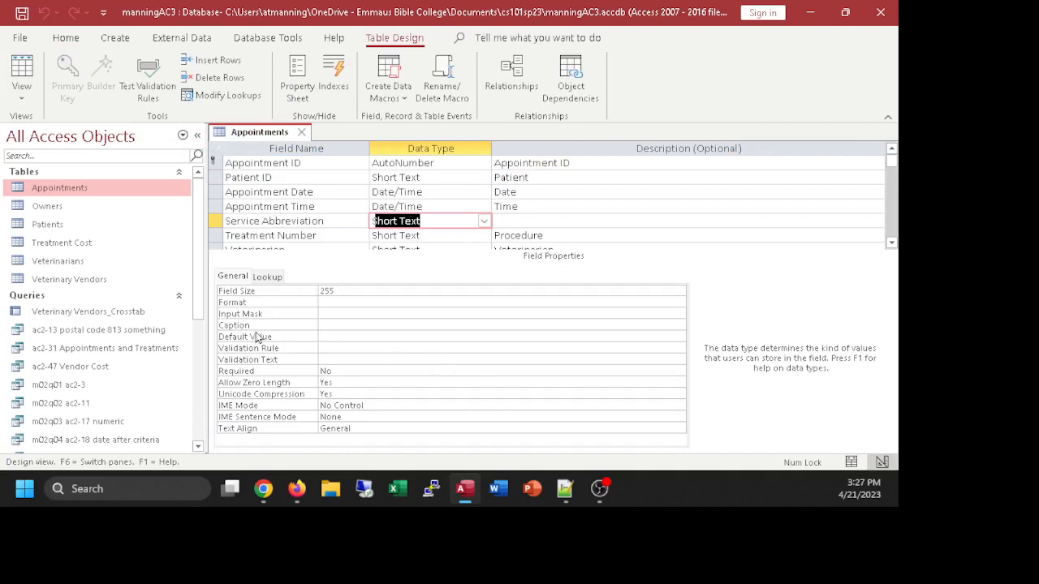
pyautogui.click(268, 277)
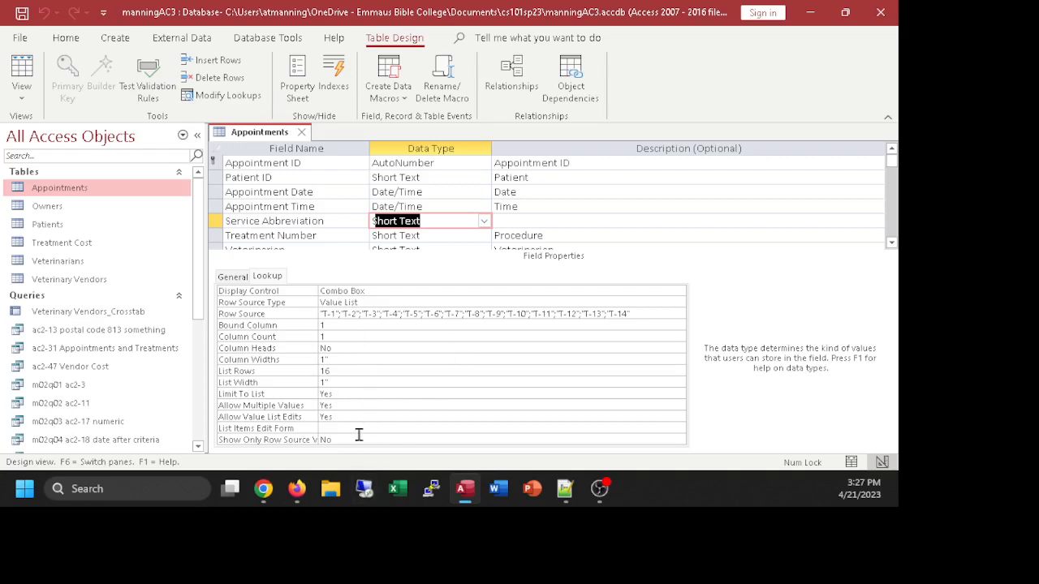
pyautogui.click(231, 277)
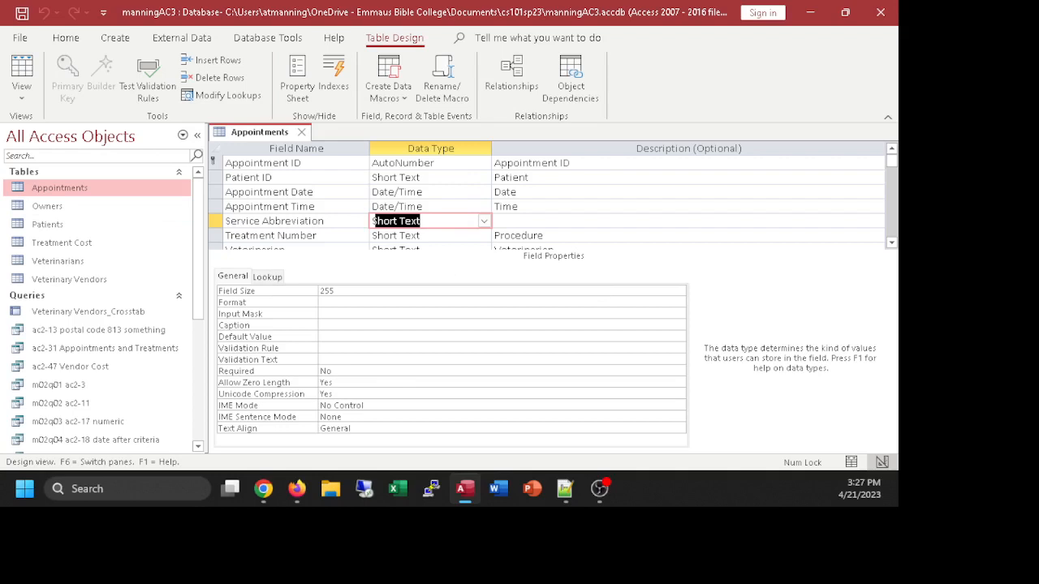
pyautogui.click(263, 489)
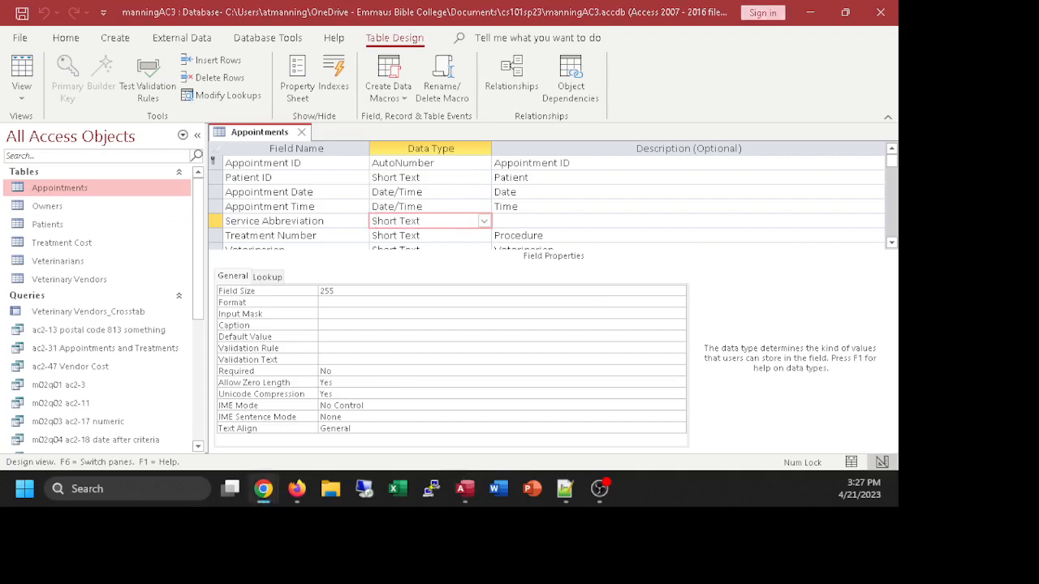
pyautogui.click(378, 295)
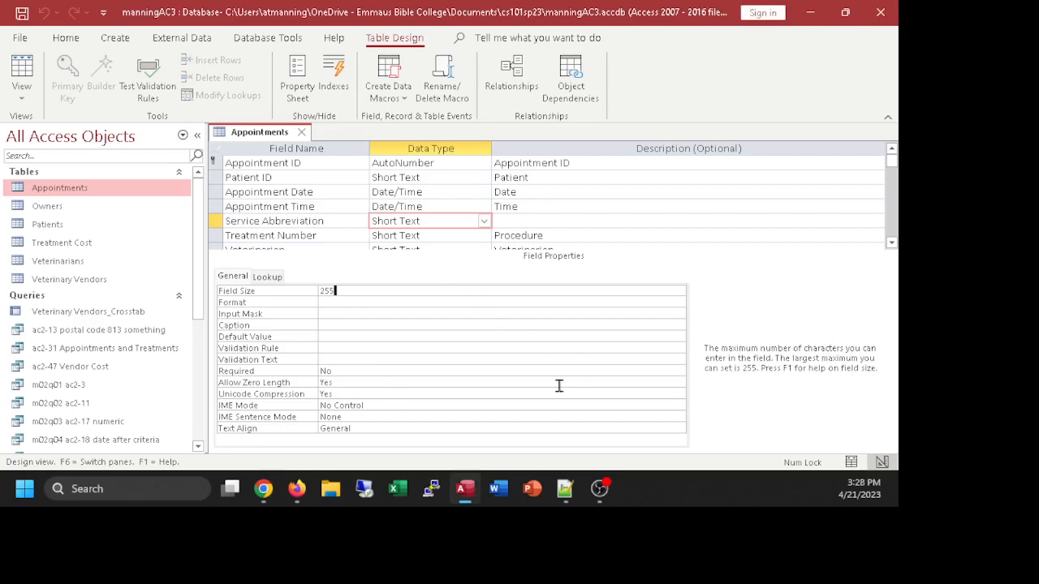
# Step: Collapse the ribbon and close the Appointments table, saving its layout changes
pyautogui.click(69, 38)
pyautogui.doubleClick(69, 38)
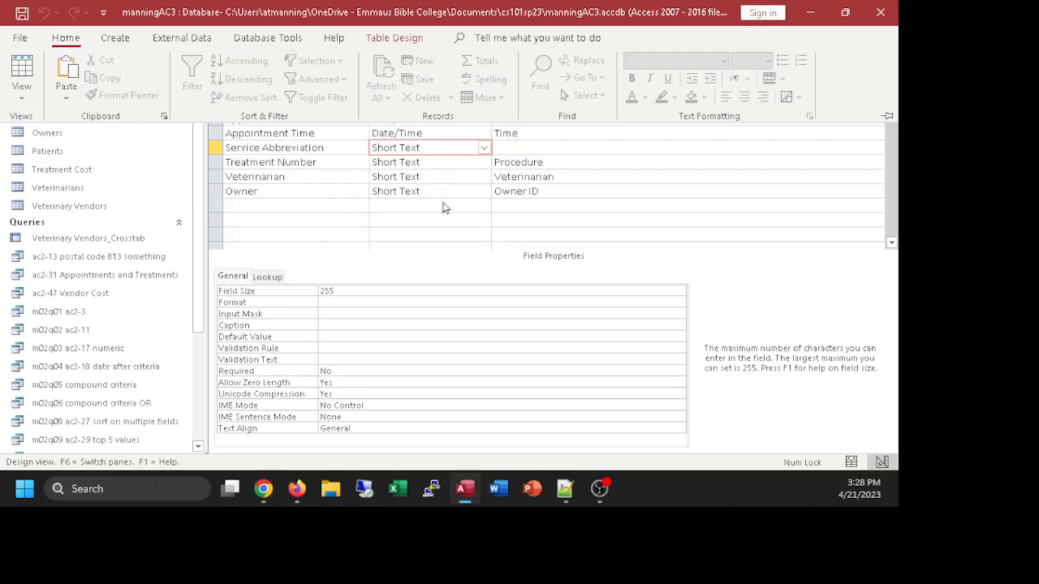
pyautogui.click(255, 208)
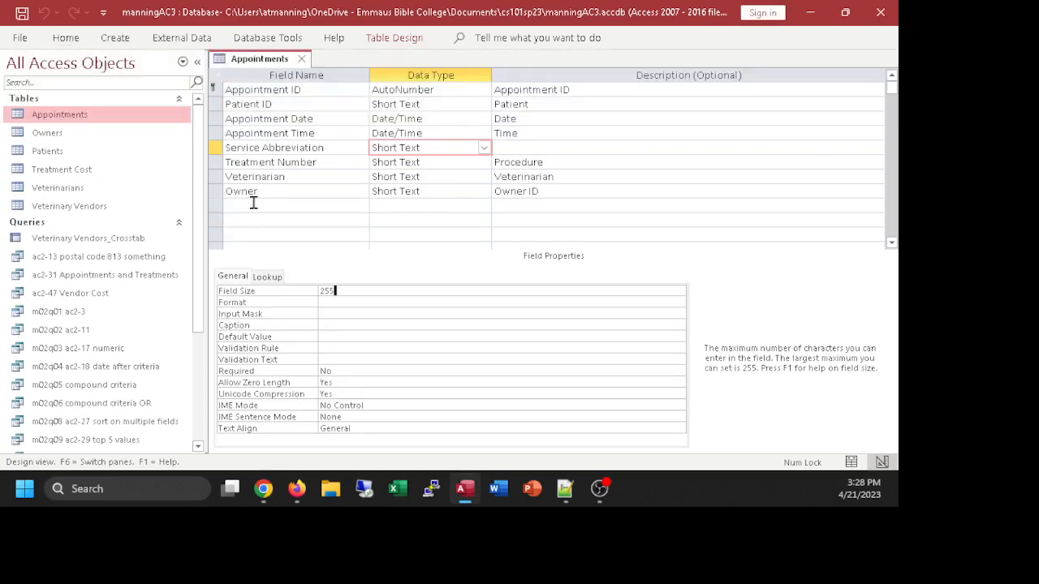
pyautogui.click(261, 205)
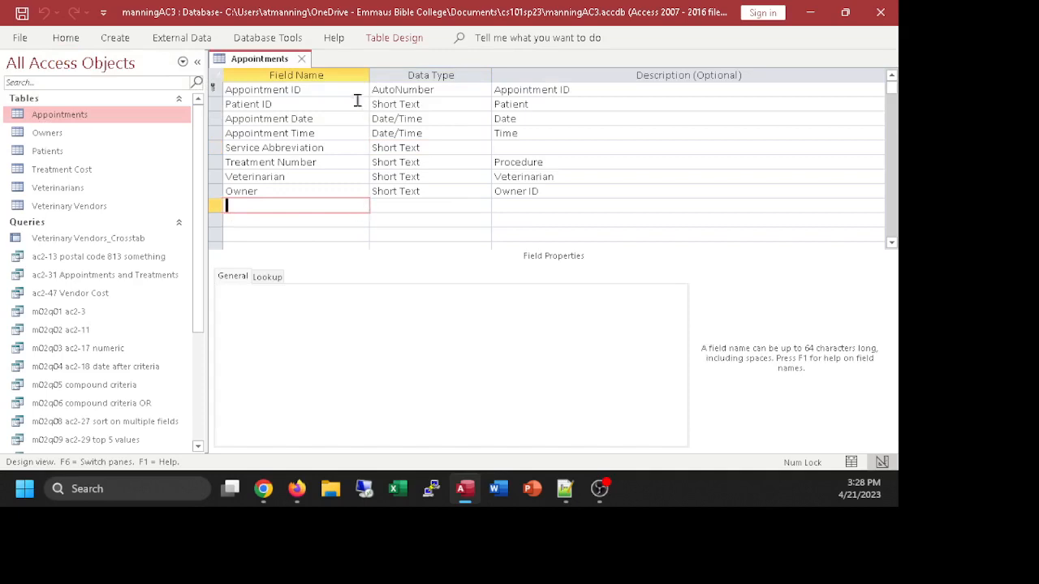
pyautogui.click(301, 59)
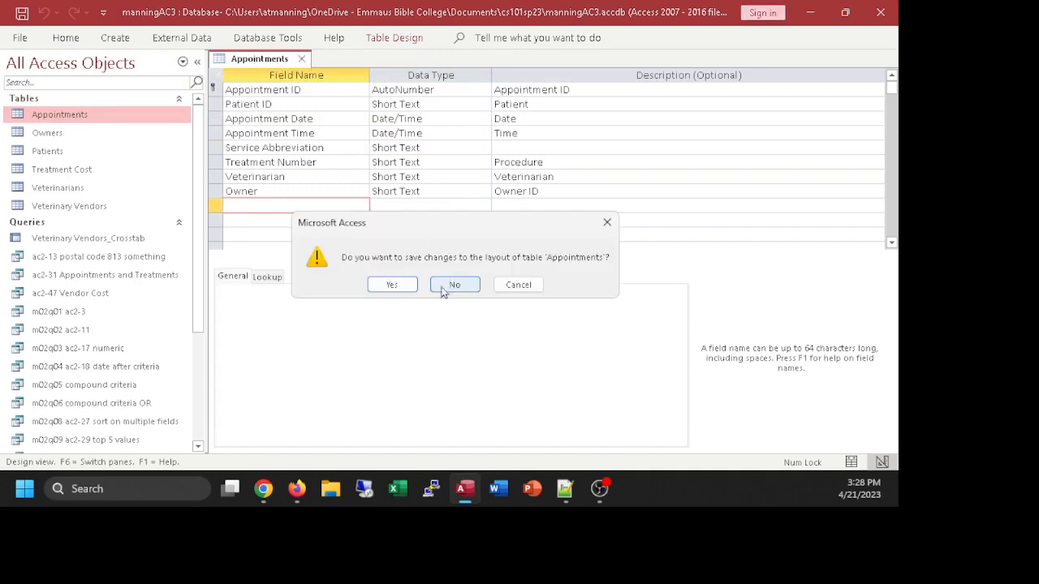
pyautogui.click(393, 285)
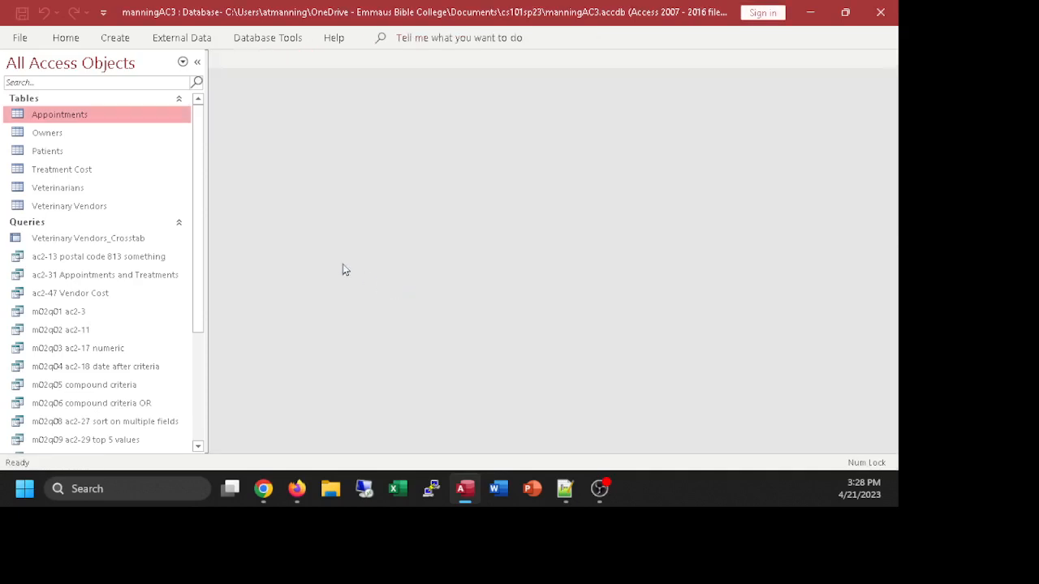
# Step: Open Veterinary Vendors in Design View and add a Total Amount field below Cost with the Calculated data type
pyautogui.rightClick(85, 211)
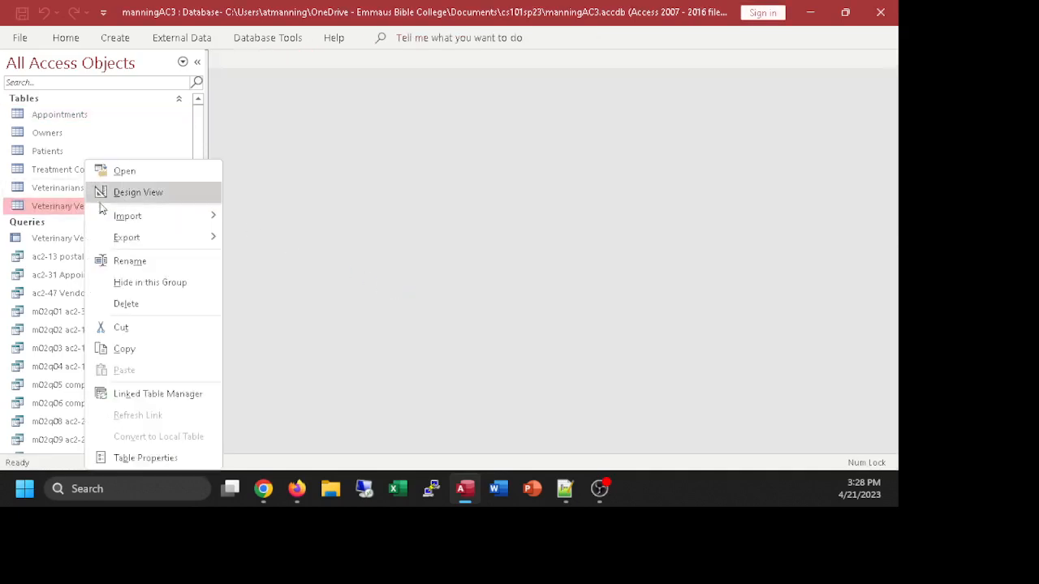
pyautogui.click(126, 192)
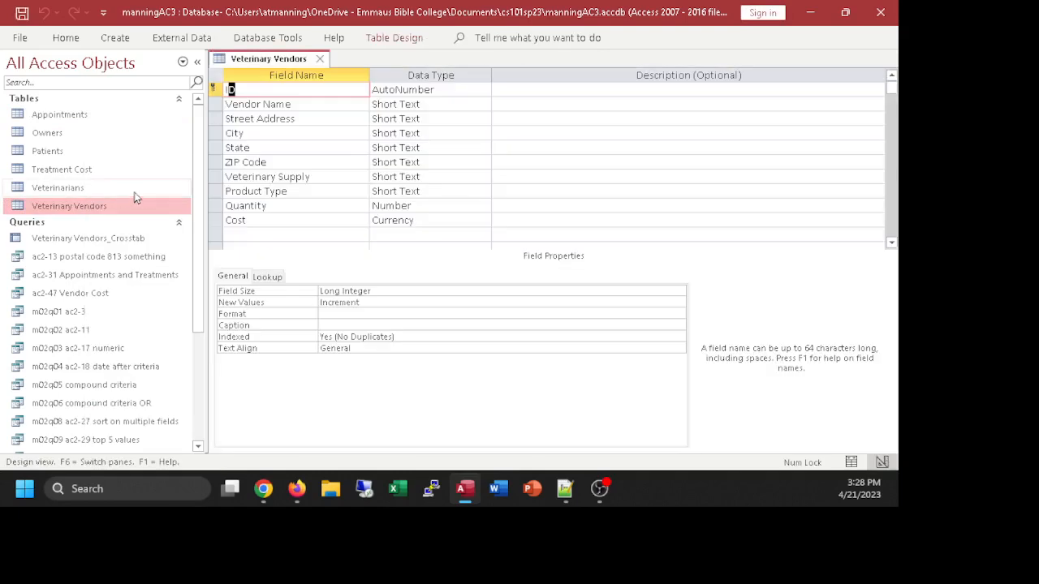
pyautogui.click(272, 234)
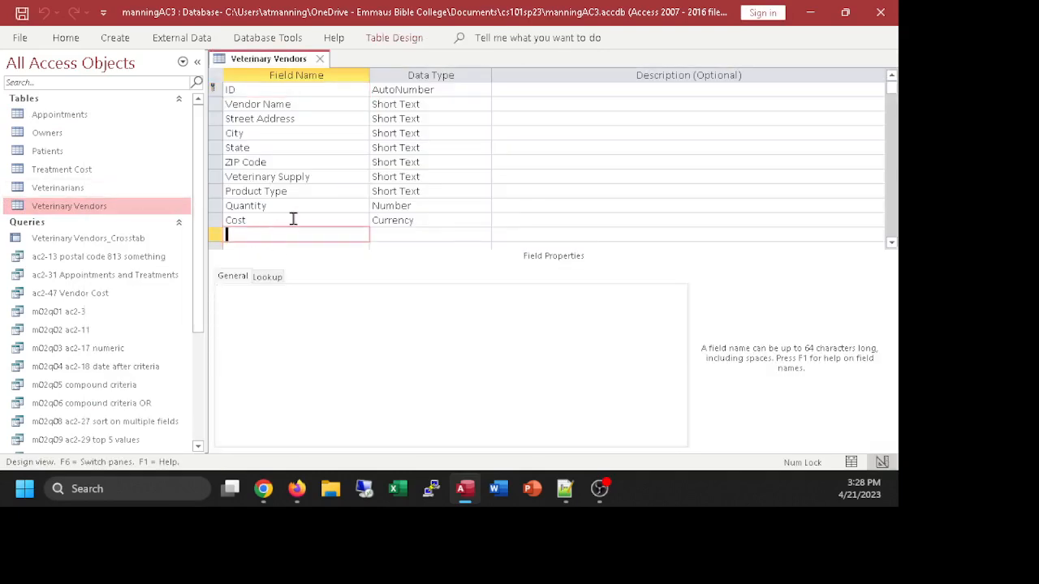
pyautogui.write('Total Amount')
pyautogui.click(425, 235)
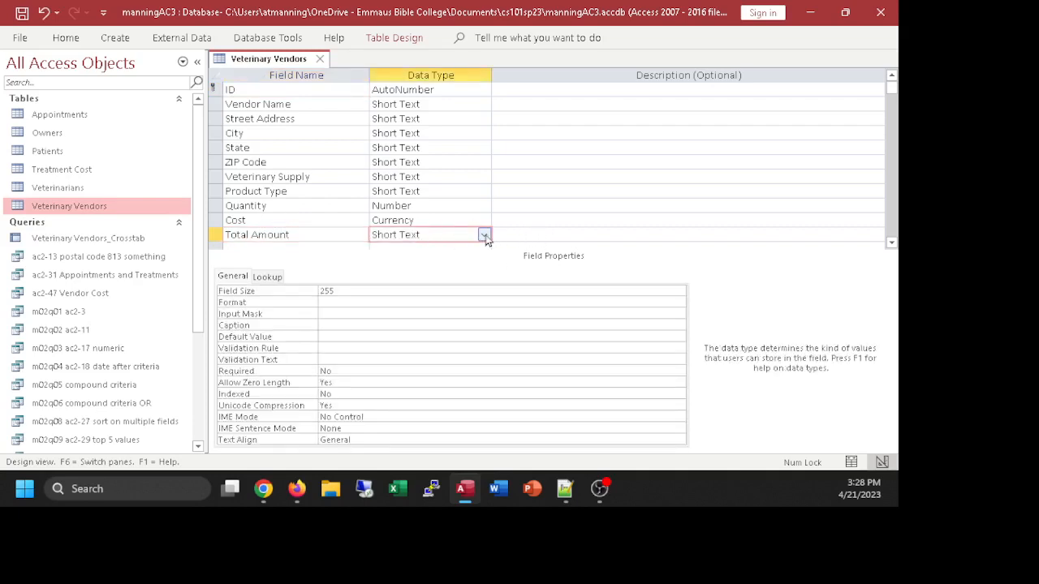
pyautogui.click(483, 235)
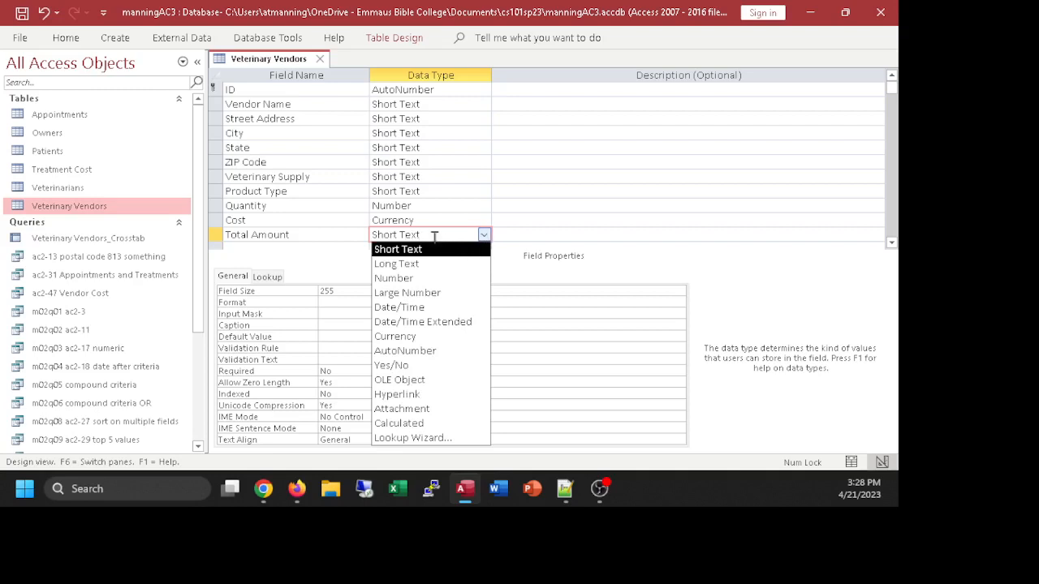
pyautogui.click(401, 423)
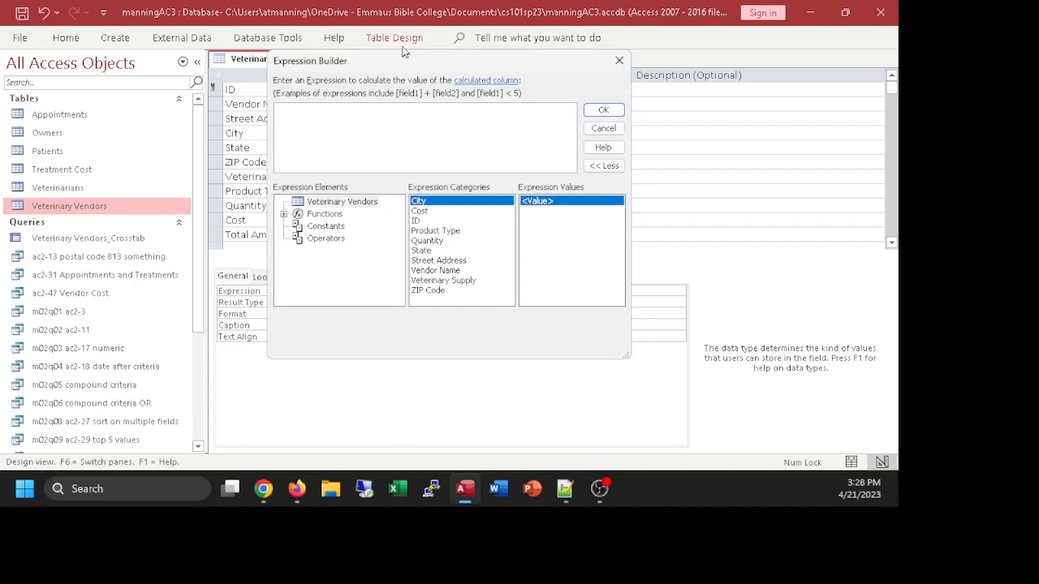
# Step: Enter the expression [Quantity]*[Cost] for the Total Amount field in the Expression Builder
pyautogui.moveTo(409, 66); pyautogui.dragTo(575, 78)
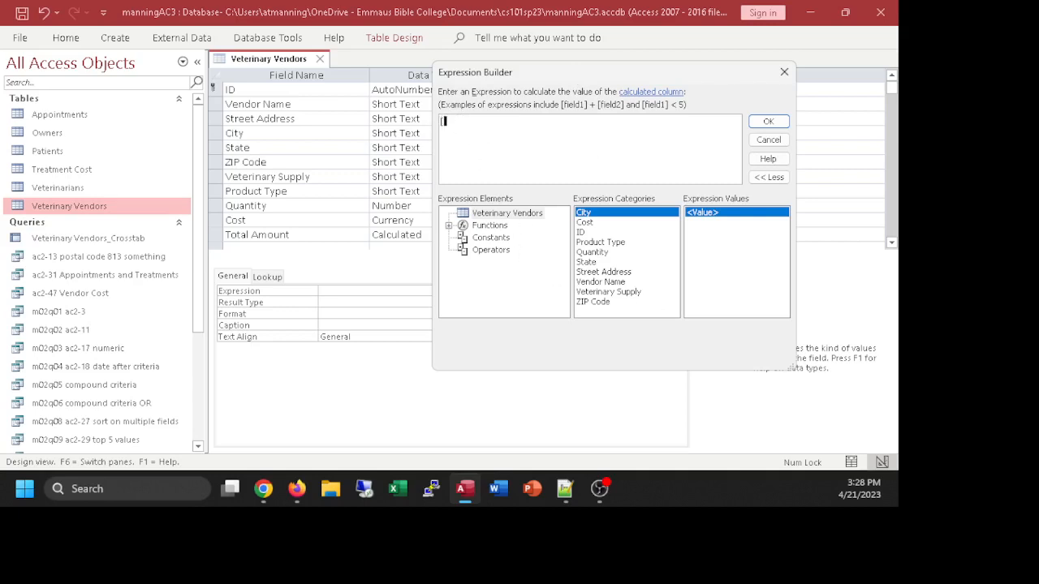
pyautogui.write('Qu')
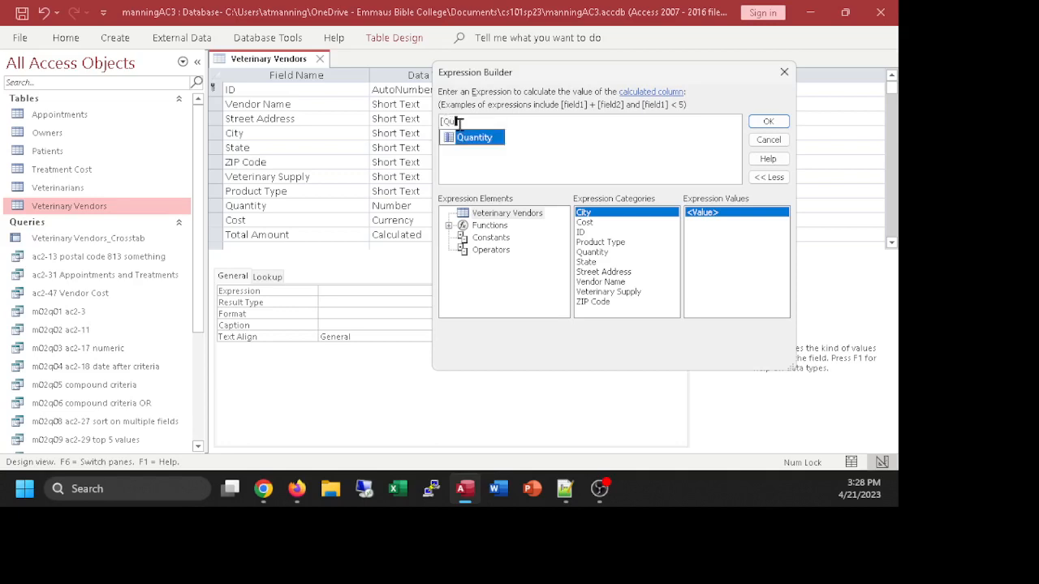
pyautogui.write('antity]*')
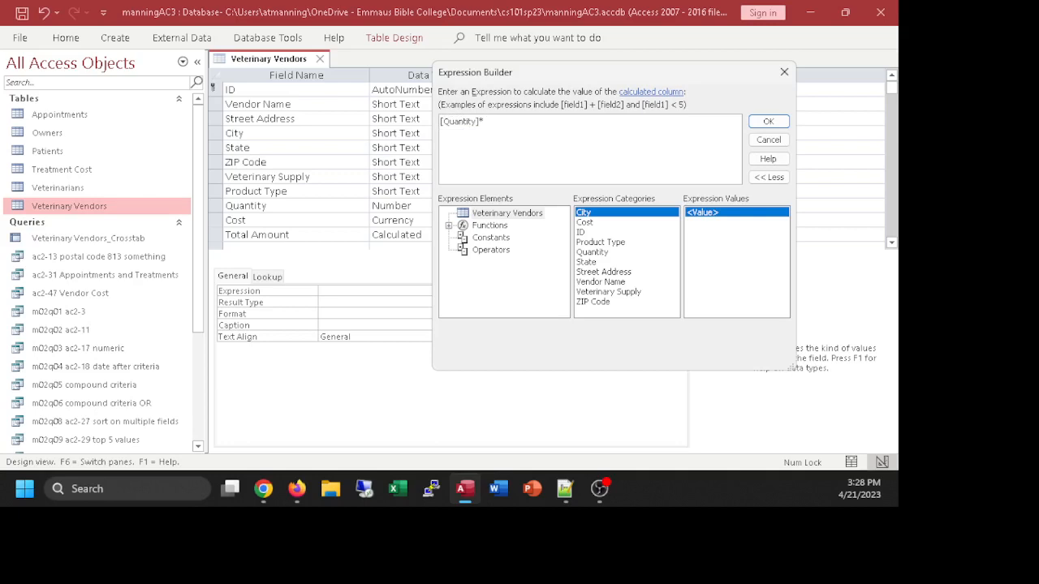
pyautogui.write('[Cpos')
pyautogui.press('BackSpace')
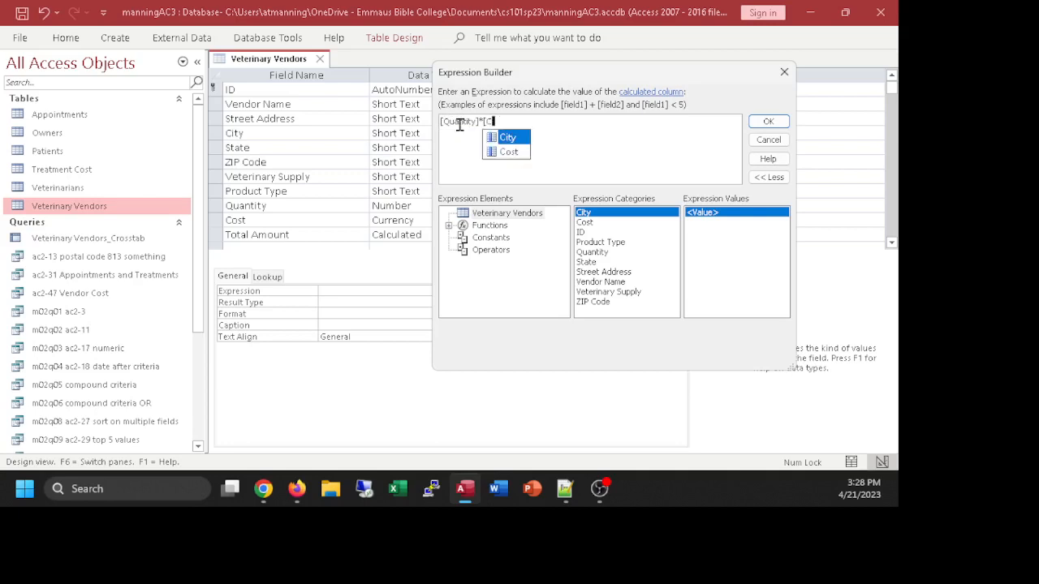
pyautogui.write('ost]')
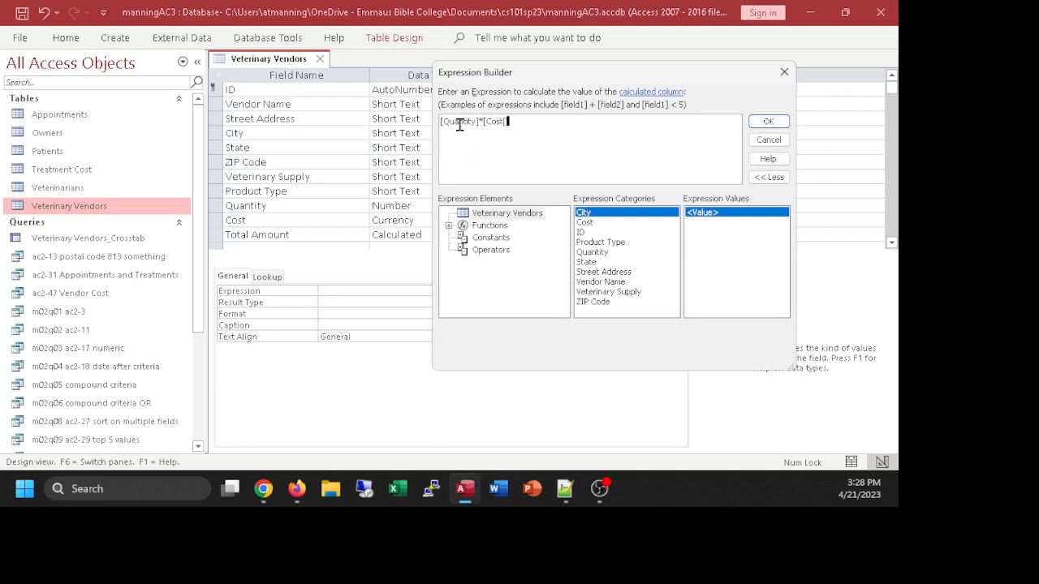
pyautogui.press('BackSpace')
pyautogui.write(']')
pyautogui.moveTo(510, 125); pyautogui.dragTo(441, 122)
# Step: Switch to Notepad++ and add [Quantity]*[Cost] under access 3 in the 4.21.23 agenda notes, keeping the Expression Builder's formula in view
pyautogui.hotkey('alt', 'Tab')
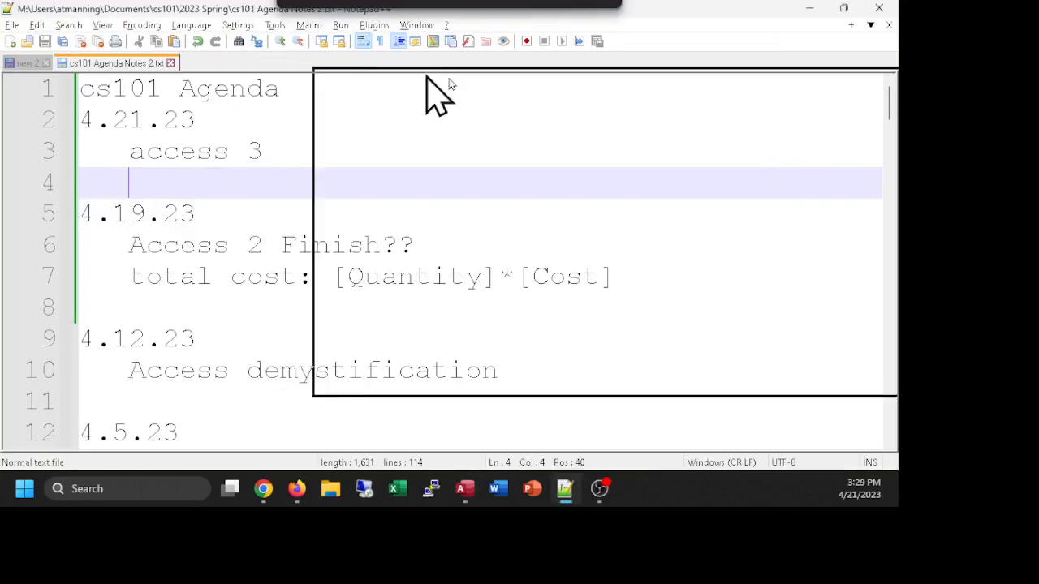
pyautogui.moveTo(438, 89); pyautogui.dragTo(564, 105)
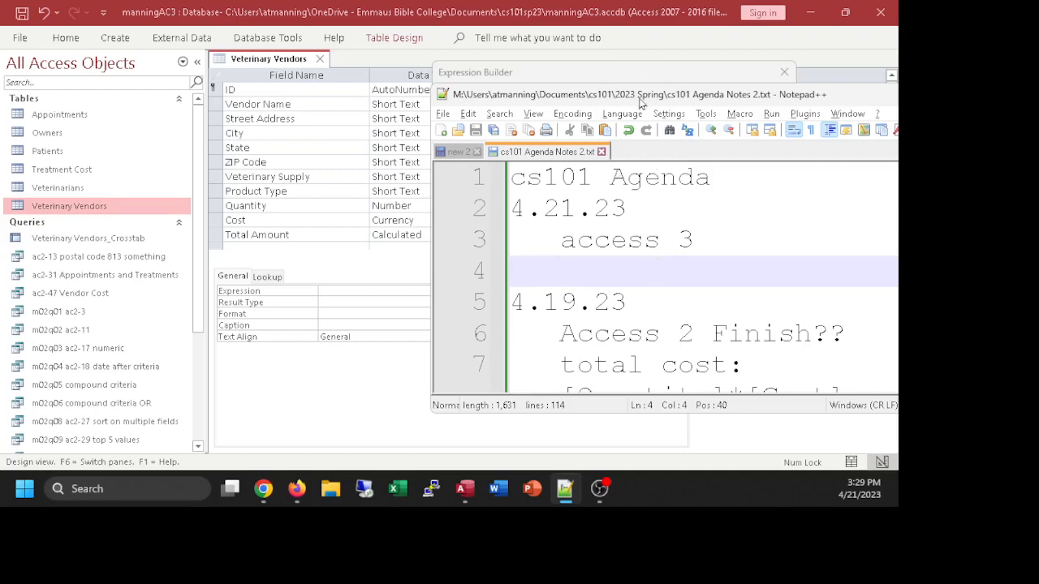
pyautogui.moveTo(641, 102); pyautogui.dragTo(677, 185)
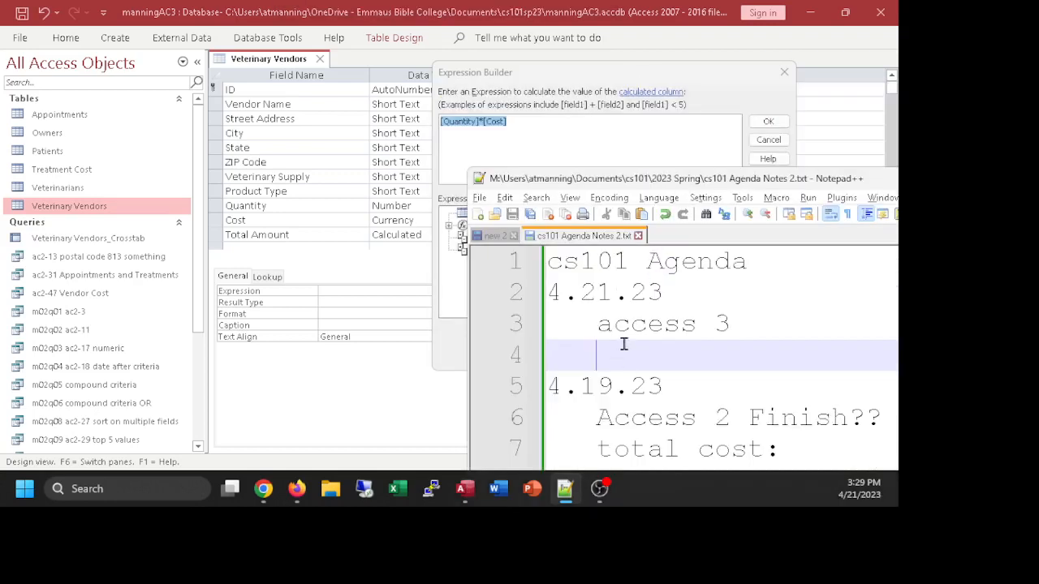
pyautogui.write('[Quan')
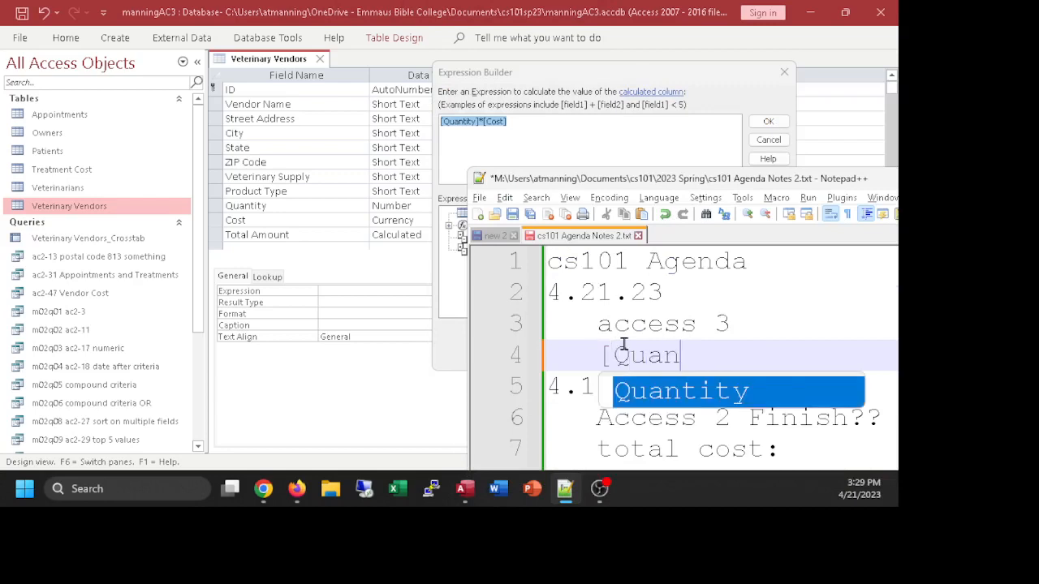
pyautogui.write('tity]')
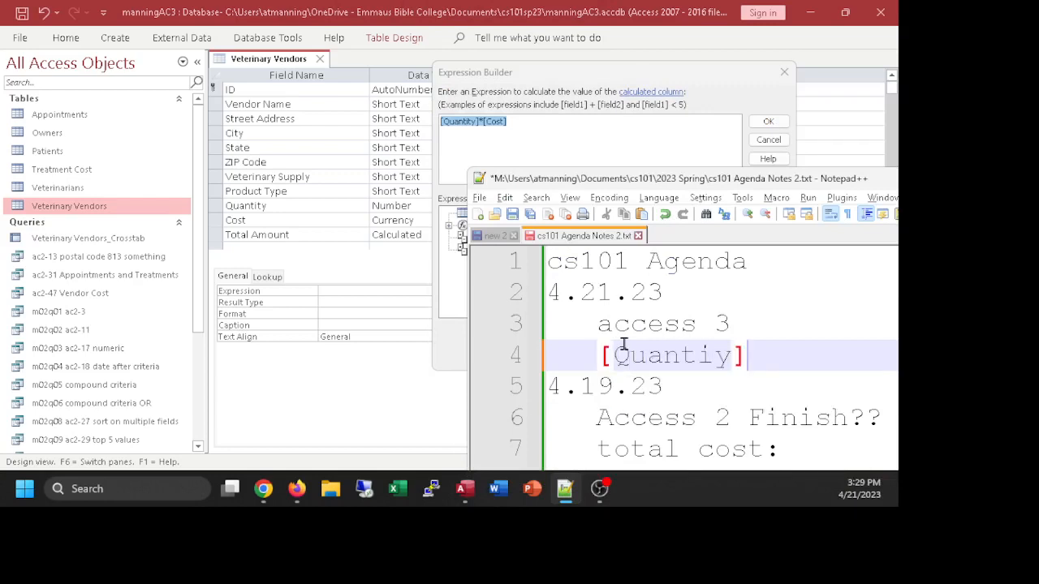
pyautogui.write('*[')
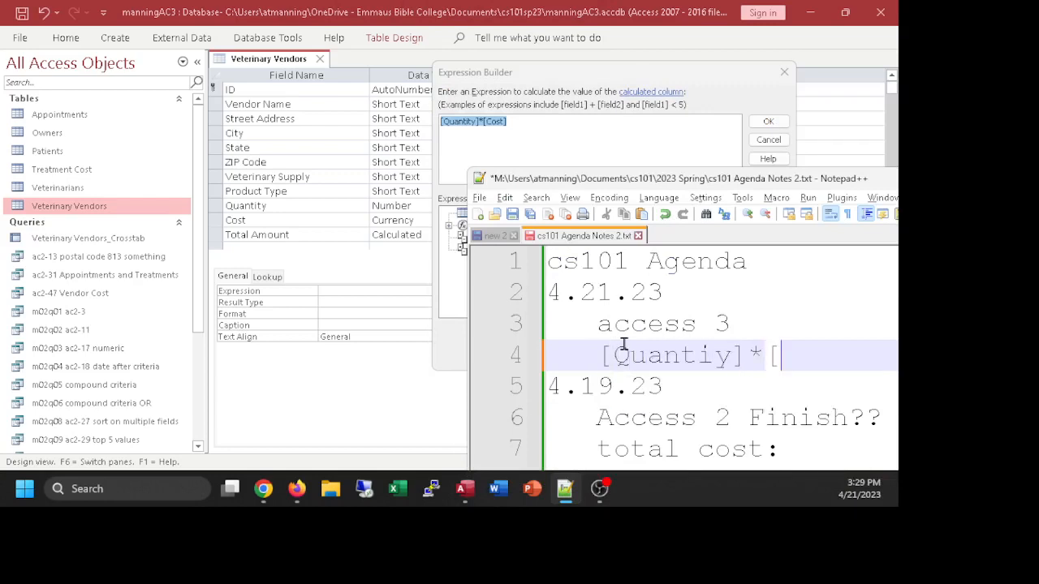
pyautogui.write('Cost]')
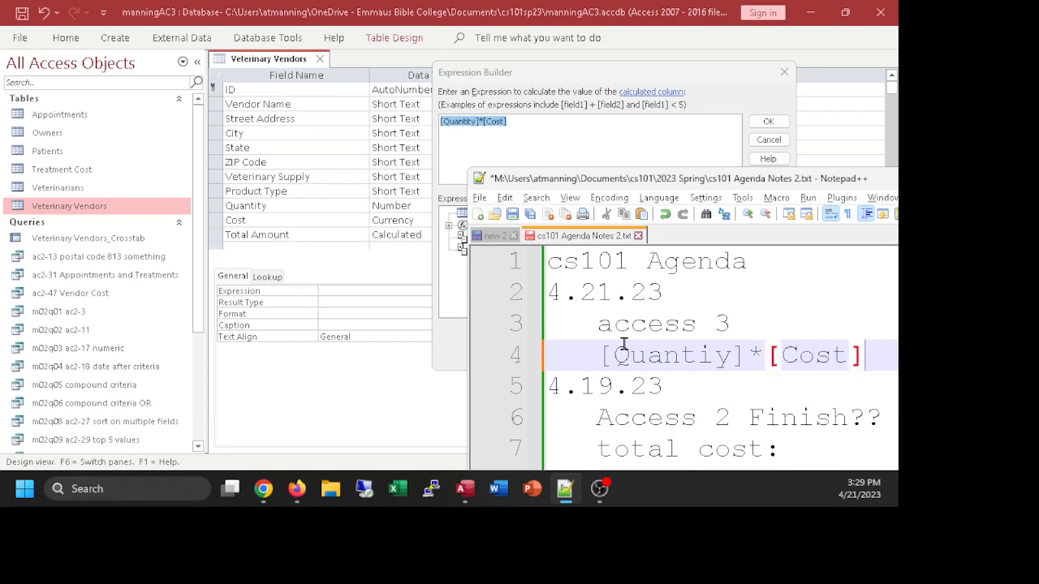
pyautogui.click(715, 355)
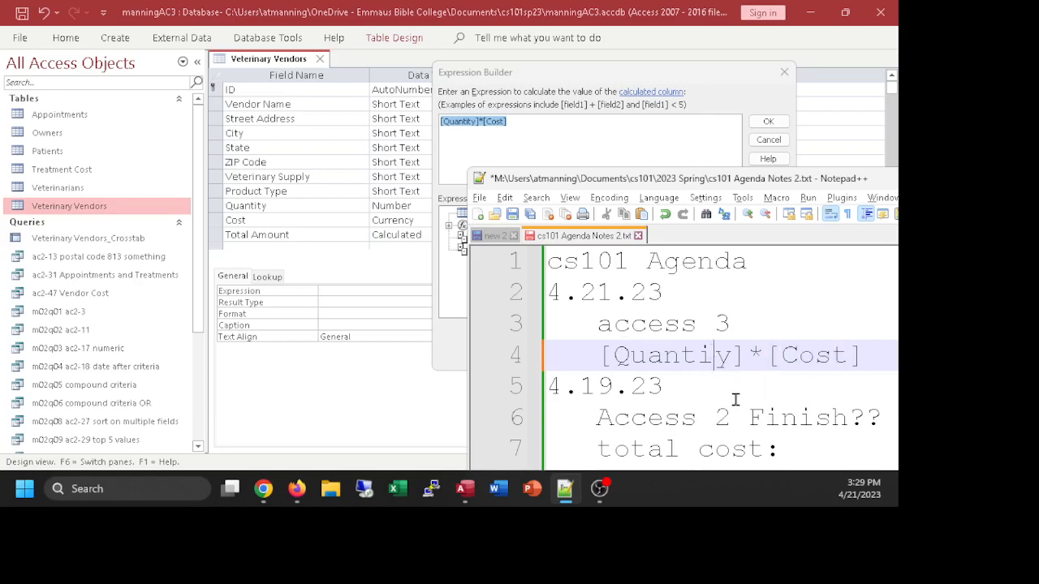
pyautogui.write('t')
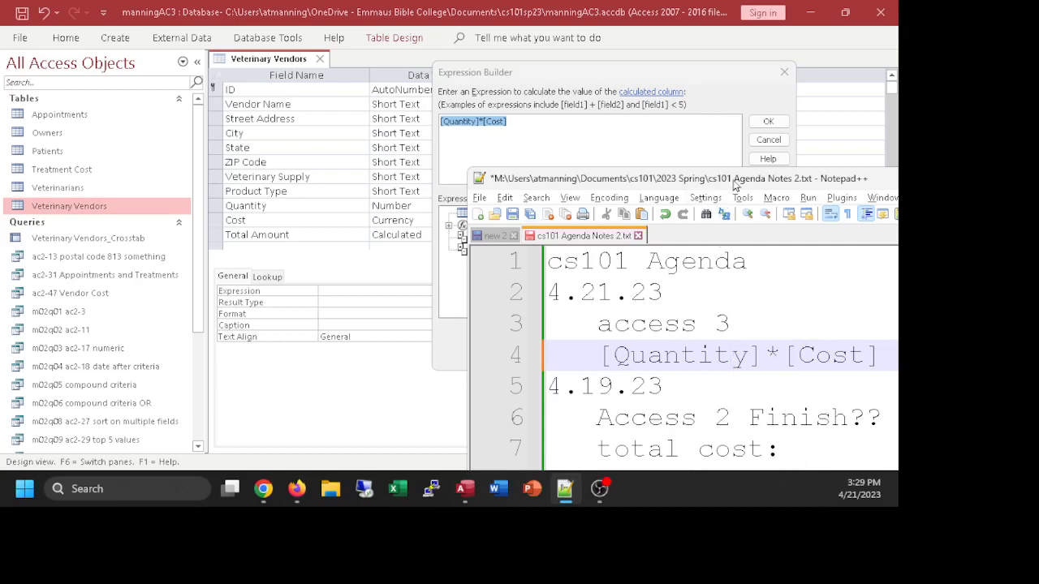
pyautogui.moveTo(733, 180); pyautogui.dragTo(497, 247)
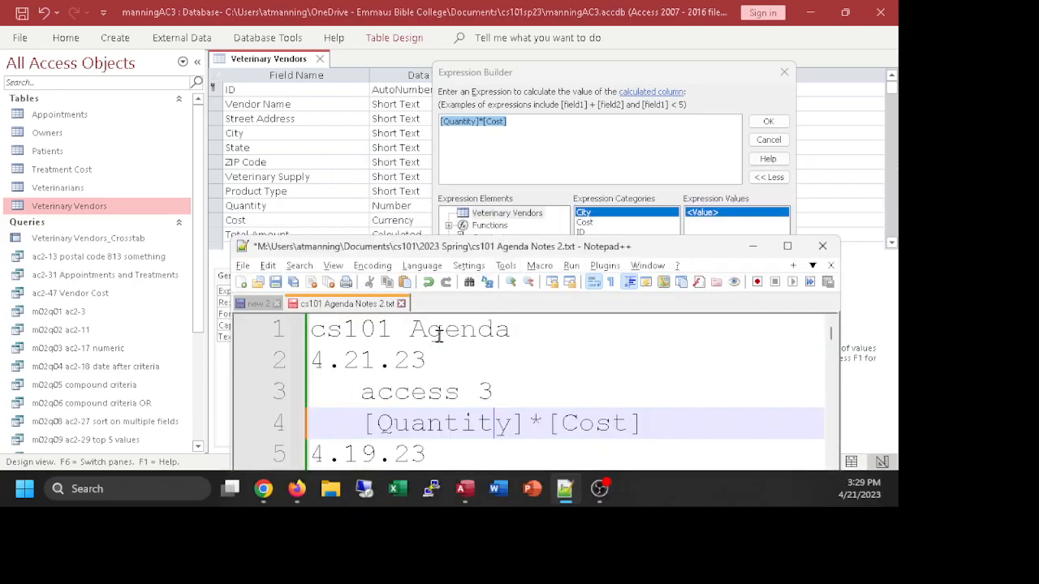
# Step: Return to Access and accept the calculated expression for Total Amount
pyautogui.click(497, 62)
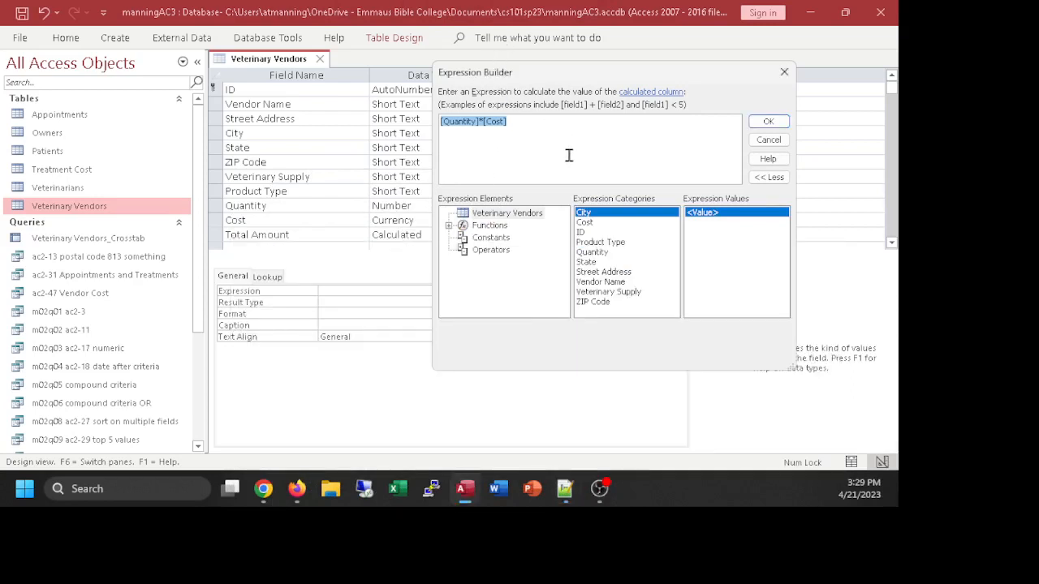
pyautogui.click(770, 123)
pyautogui.click(770, 123)
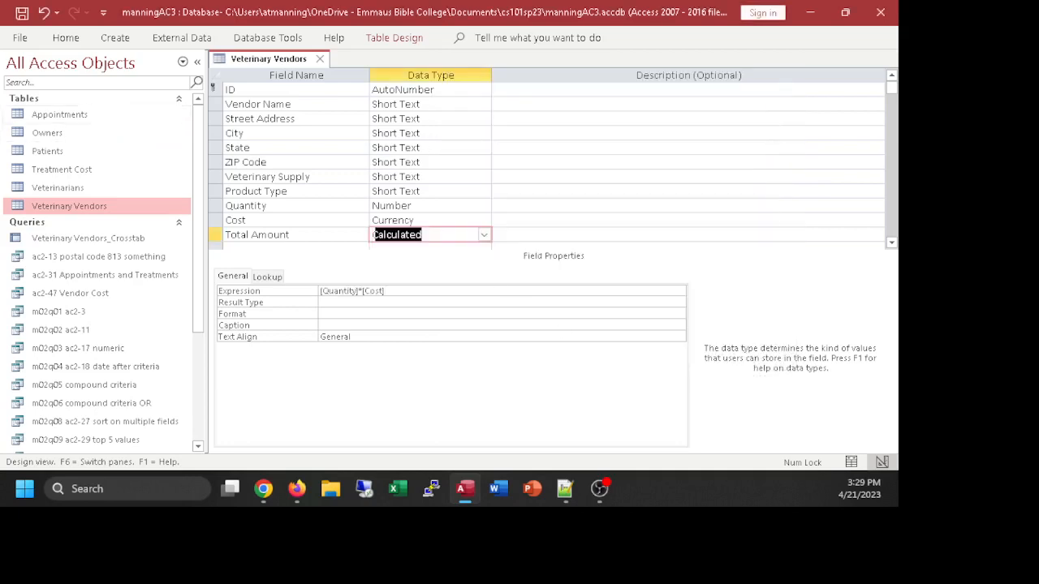
# Step: Save the Veterinary Vendors table and show the Total Amount column in Datasheet View
pyautogui.click(65, 38)
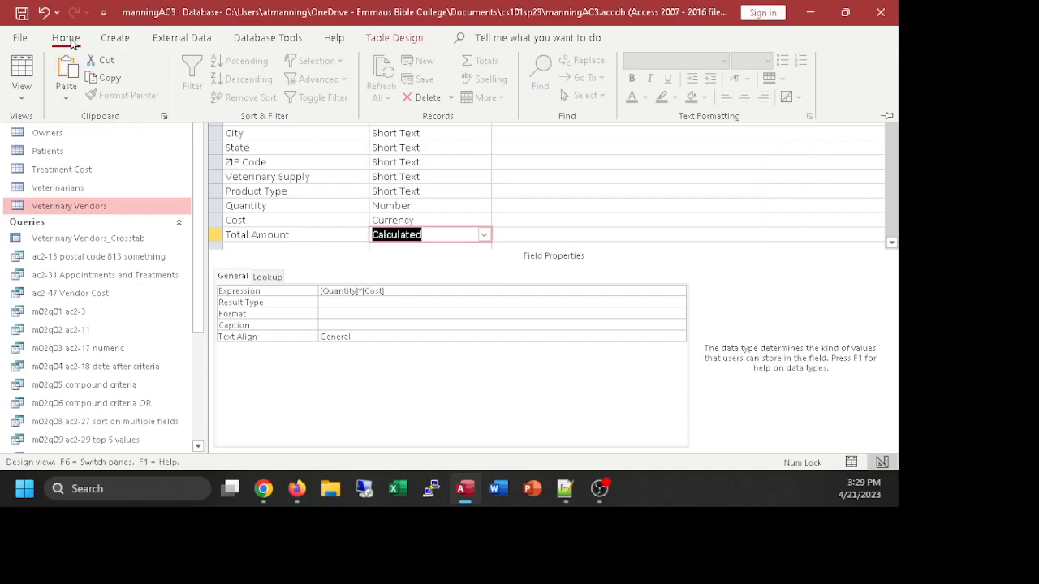
pyautogui.click(24, 79)
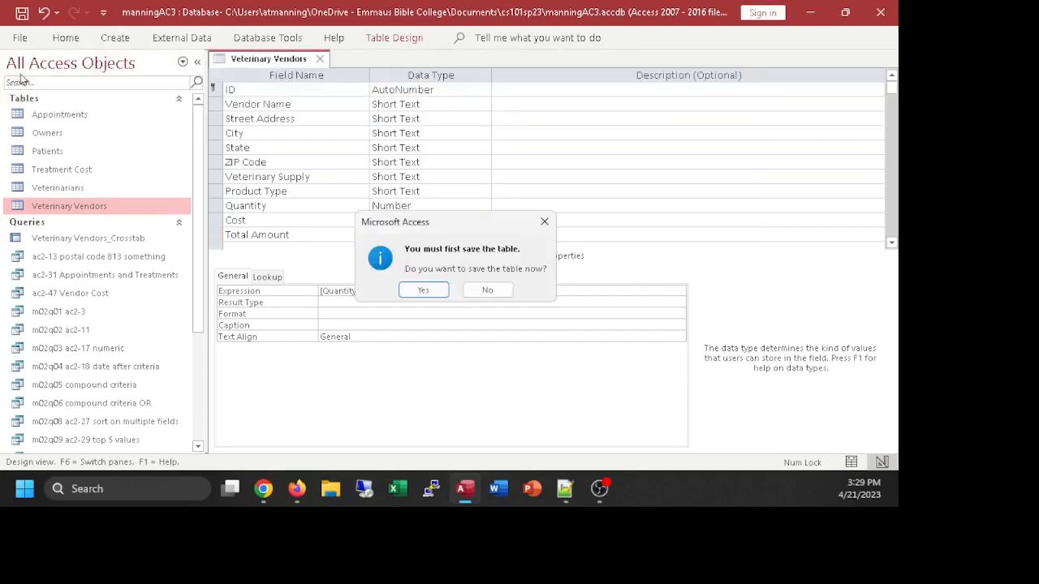
pyautogui.click(412, 294)
pyautogui.moveTo(596, 447); pyautogui.dragTo(727, 451)
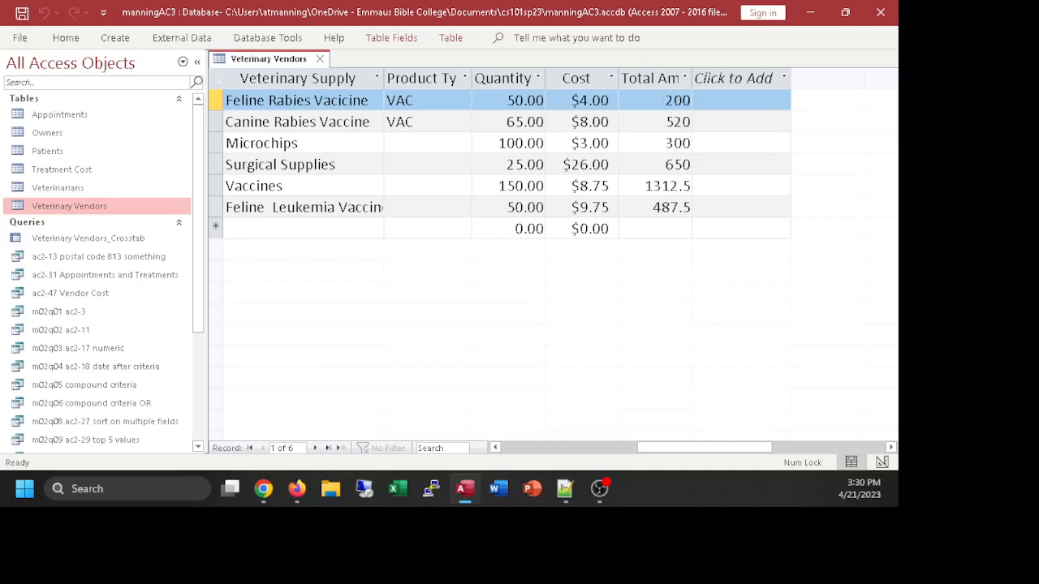
pyautogui.click(262, 489)
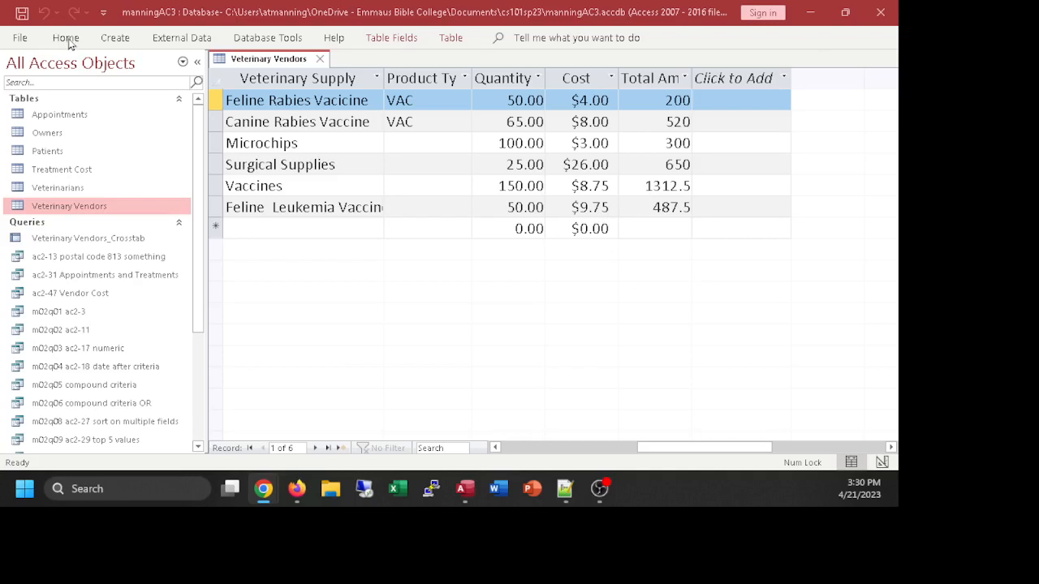
pyautogui.click(172, 38)
pyautogui.click(352, 273)
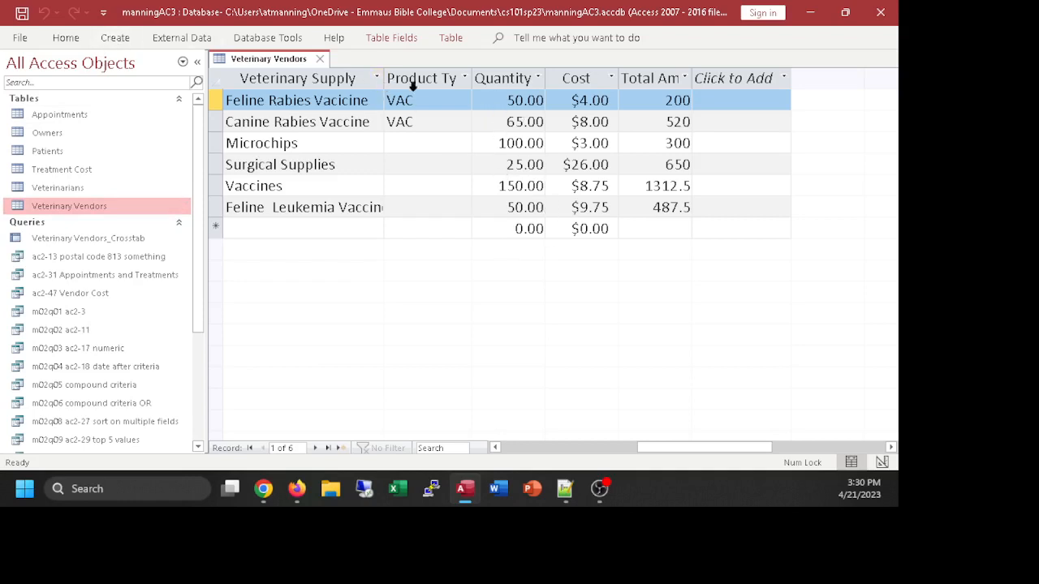
# Step: Examine the Product Type choices for the first vendor record and close the Veterinary Vendors table
pyautogui.click(446, 100)
pyautogui.click(463, 100)
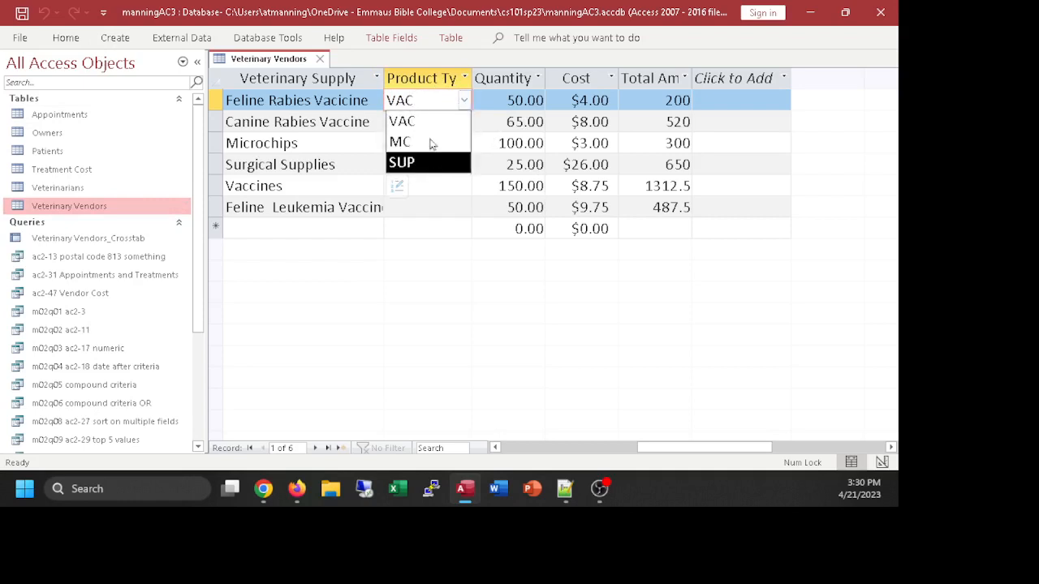
pyautogui.click(320, 60)
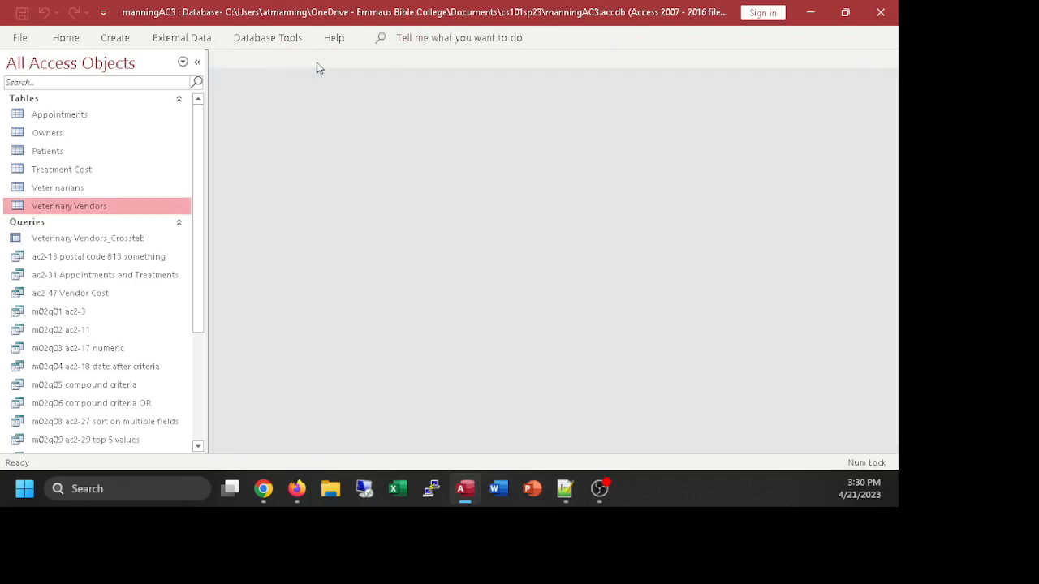
# Step: Open the Appointments table and review the Service Abbreviation choices for the first appointment, accepting the existing selection
pyautogui.doubleClick(53, 114)
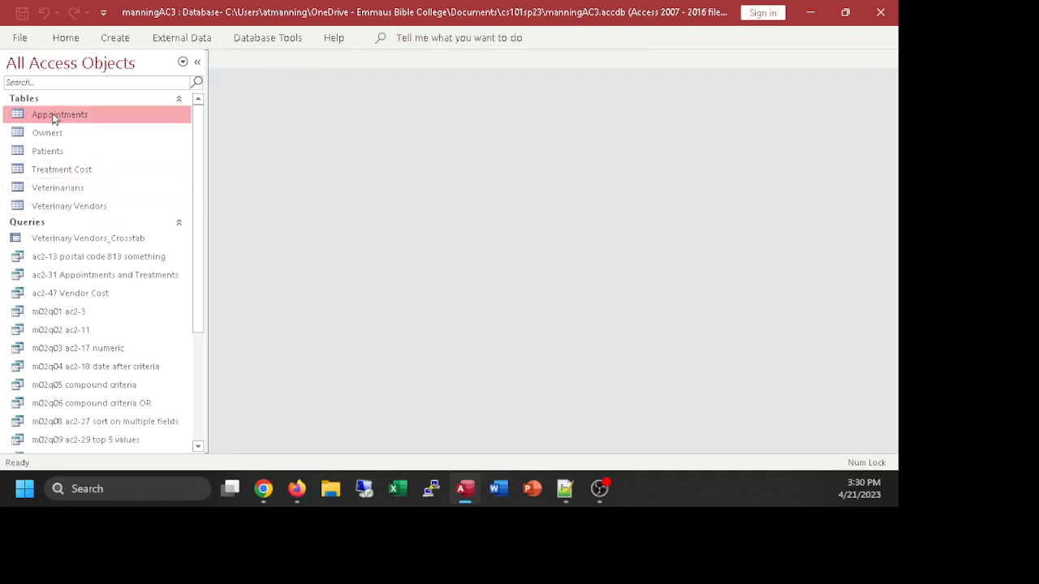
pyautogui.click(702, 103)
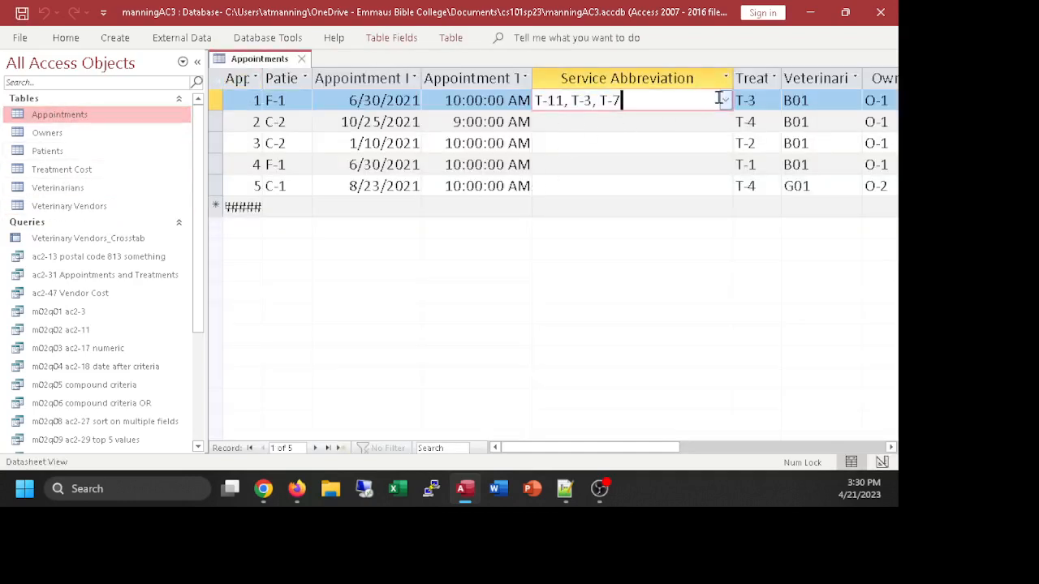
pyautogui.click(723, 100)
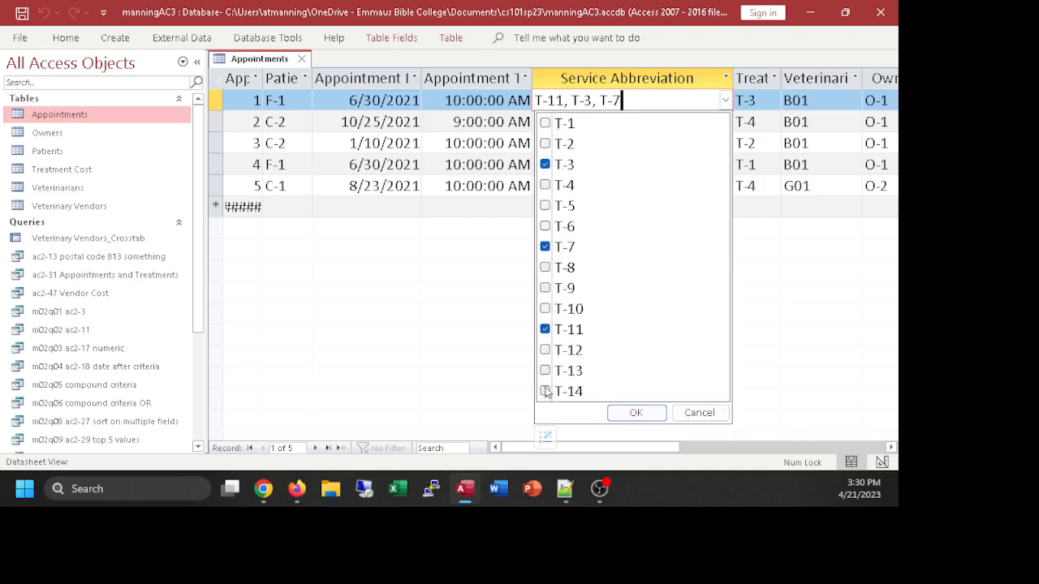
pyautogui.click(634, 414)
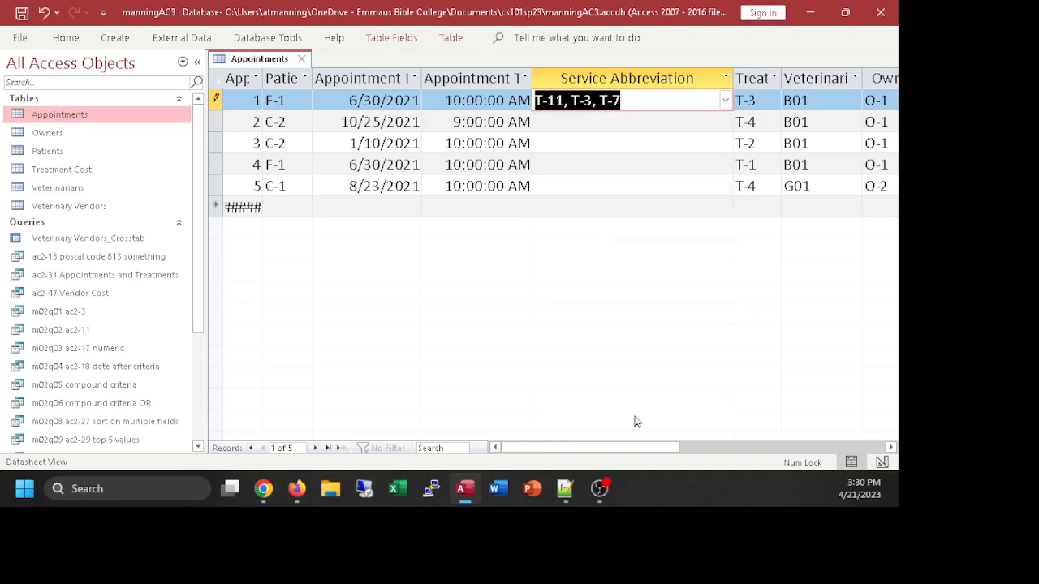
pyautogui.click(625, 146)
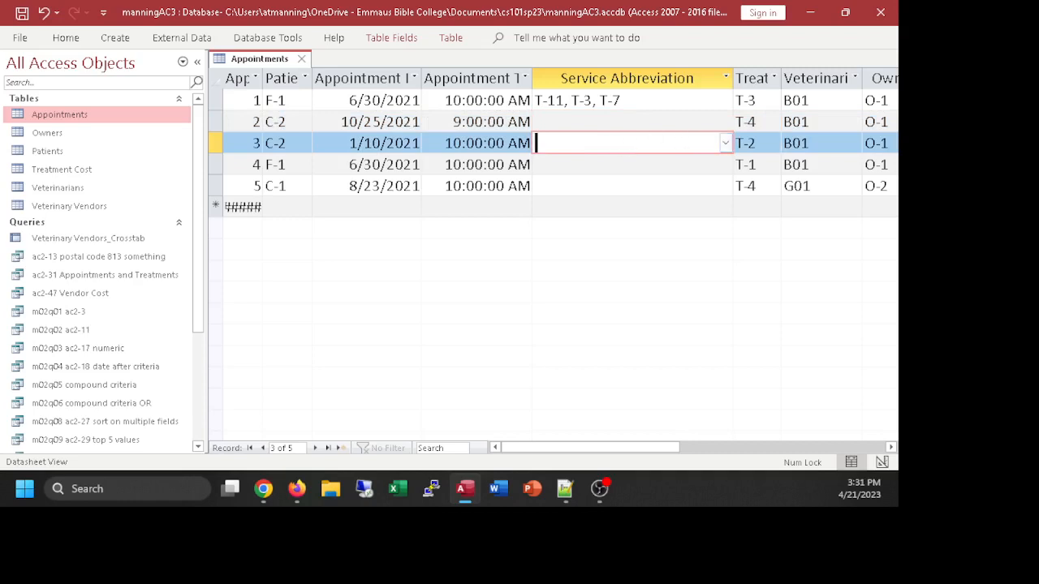
pyautogui.hotkey('alt', 'Tab')
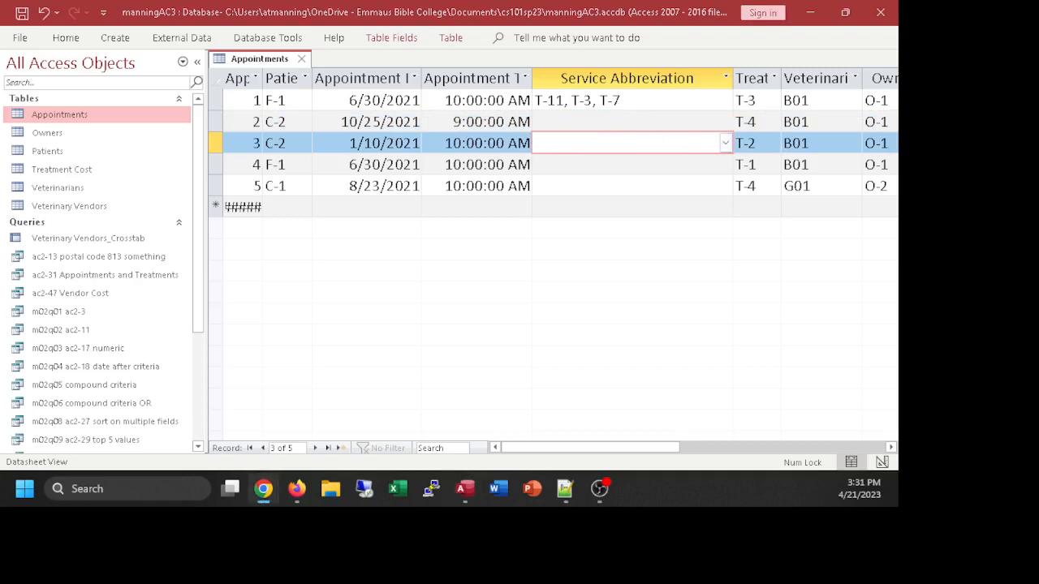
pyautogui.hotkey('alt', 'Tab')
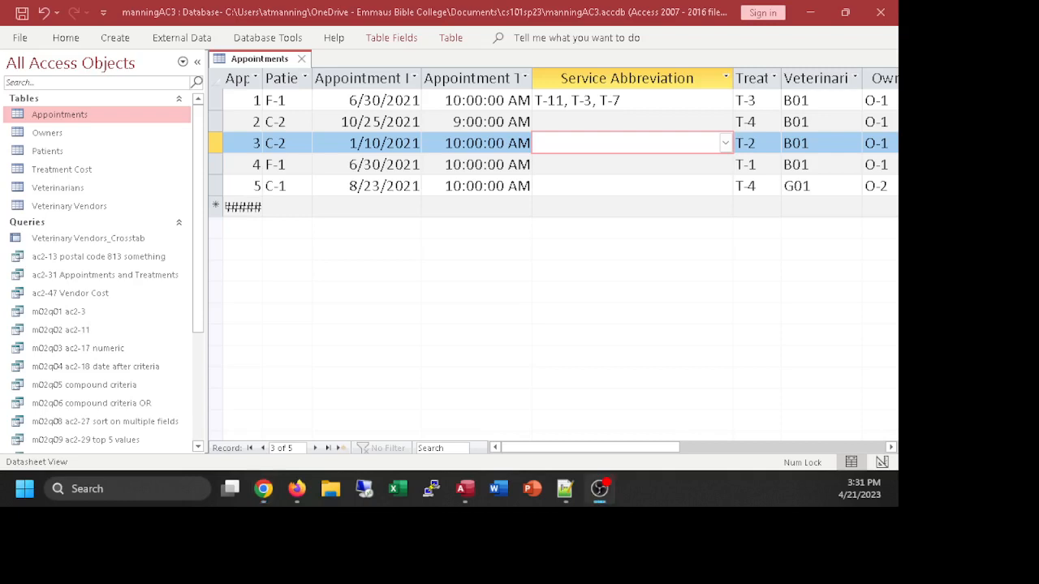